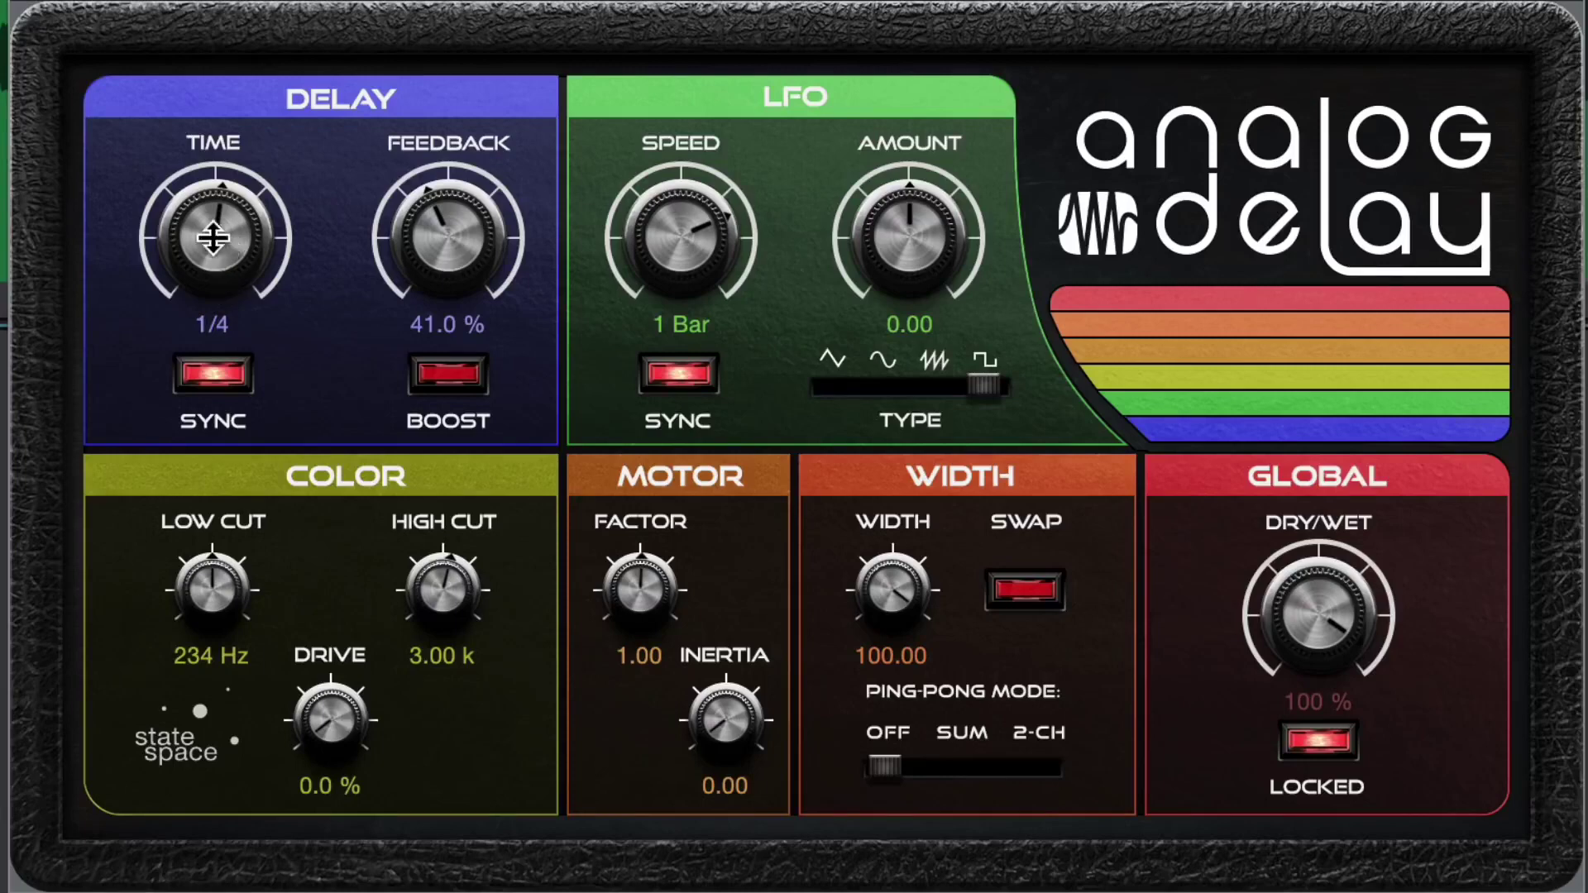
# Try an unsynced delay time of 367 ms, and return the delay to a synced time of 1/4.
pyautogui.click(213, 372)
pyautogui.moveTo(199, 230)
pyautogui.mouseDown()
pyautogui.moveTo(221, 81)
pyautogui.moveTo(180, 286)
pyautogui.moveTo(177, 241)
pyautogui.mouseUp()
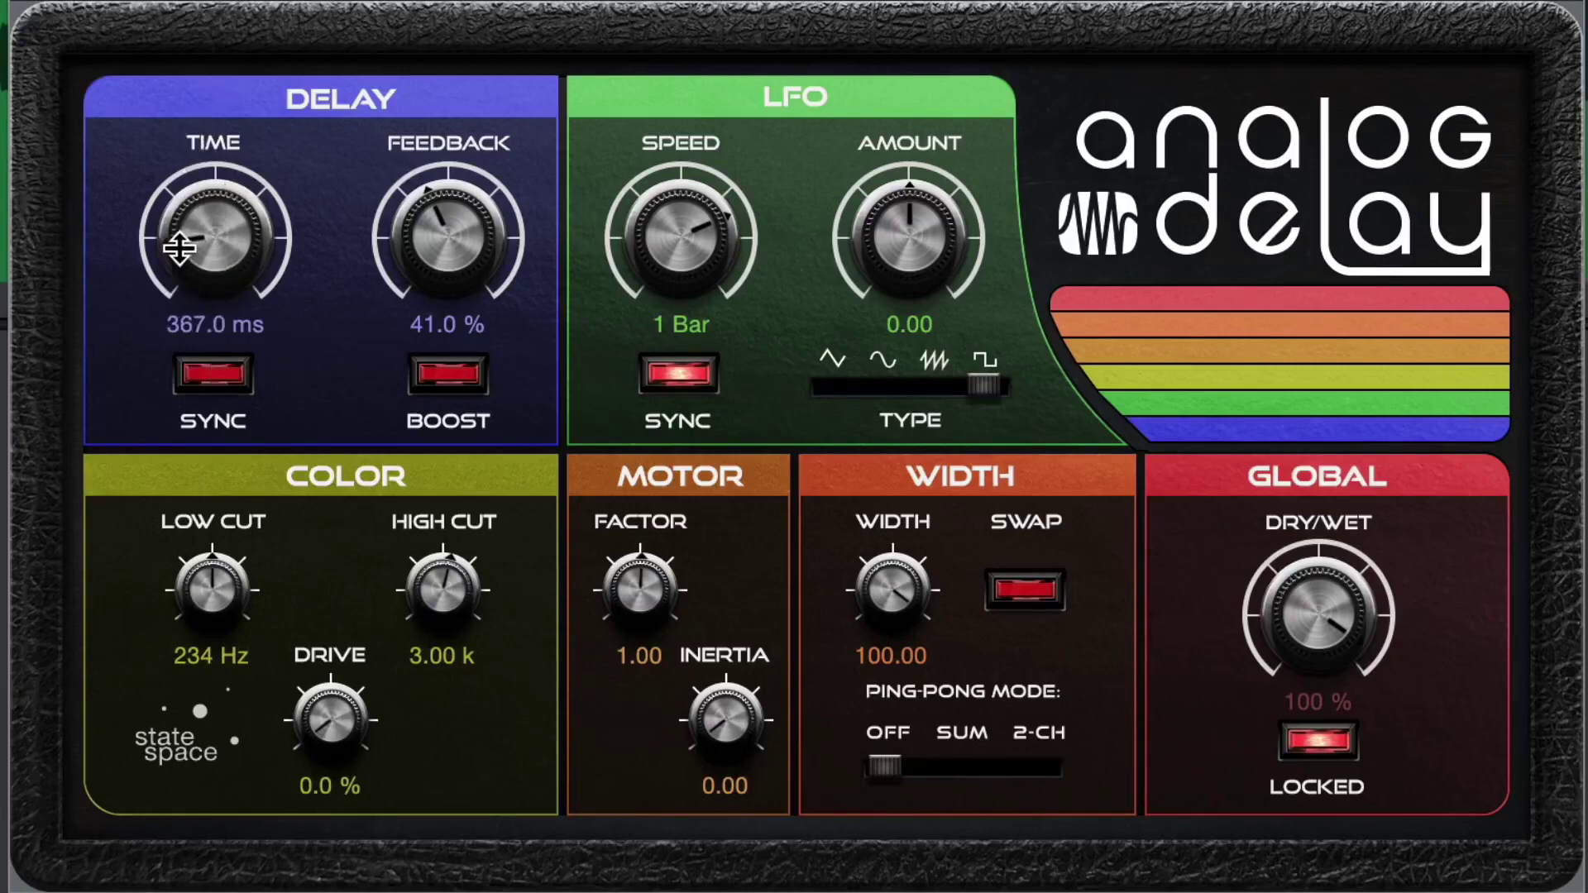
pyautogui.click(196, 370)
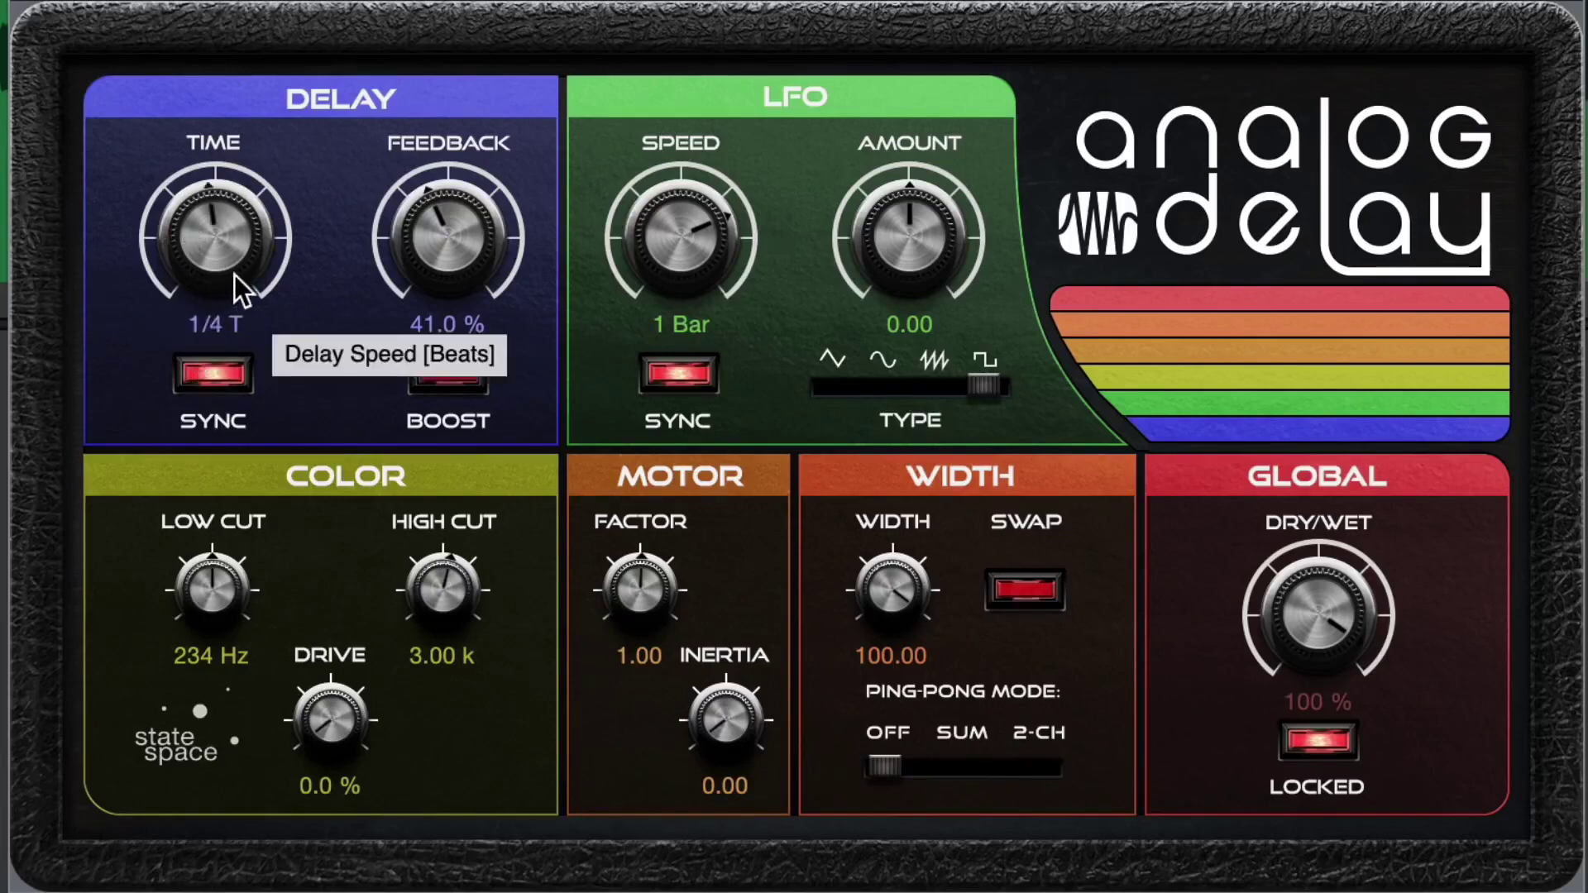
pyautogui.moveTo(235, 271); pyautogui.dragTo(213, 207)
pyautogui.click(217, 325)
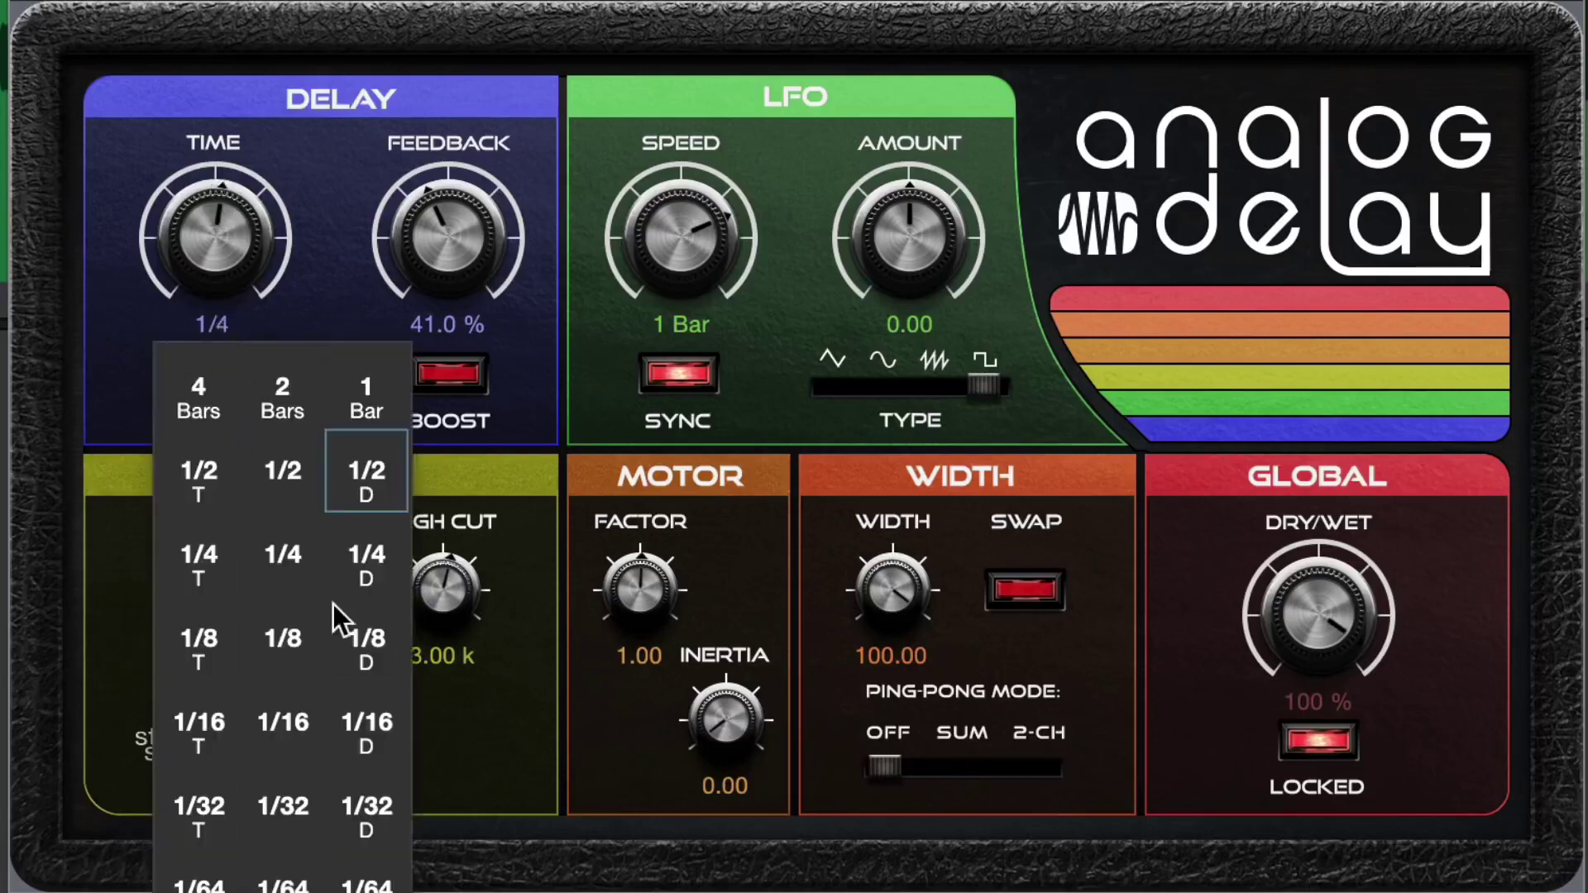
pyautogui.click(344, 145)
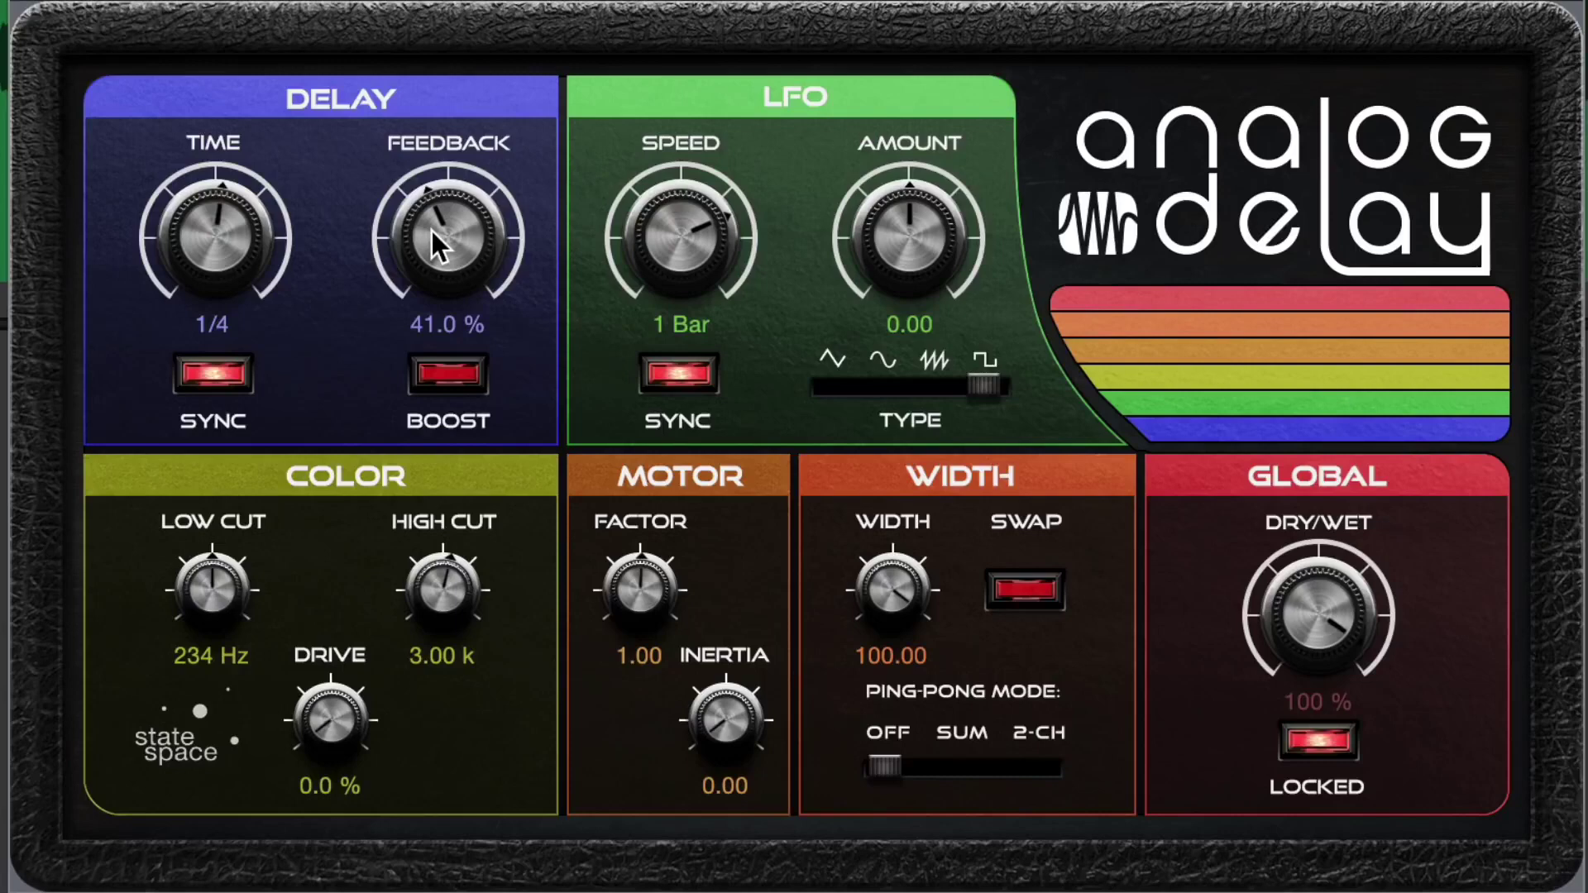
# Sweep the delay feedback down to 0%, set it to 40%, and reset the LFO amount to 0.00.
pyautogui.moveTo(436, 242); pyautogui.dragTo(459, 414)
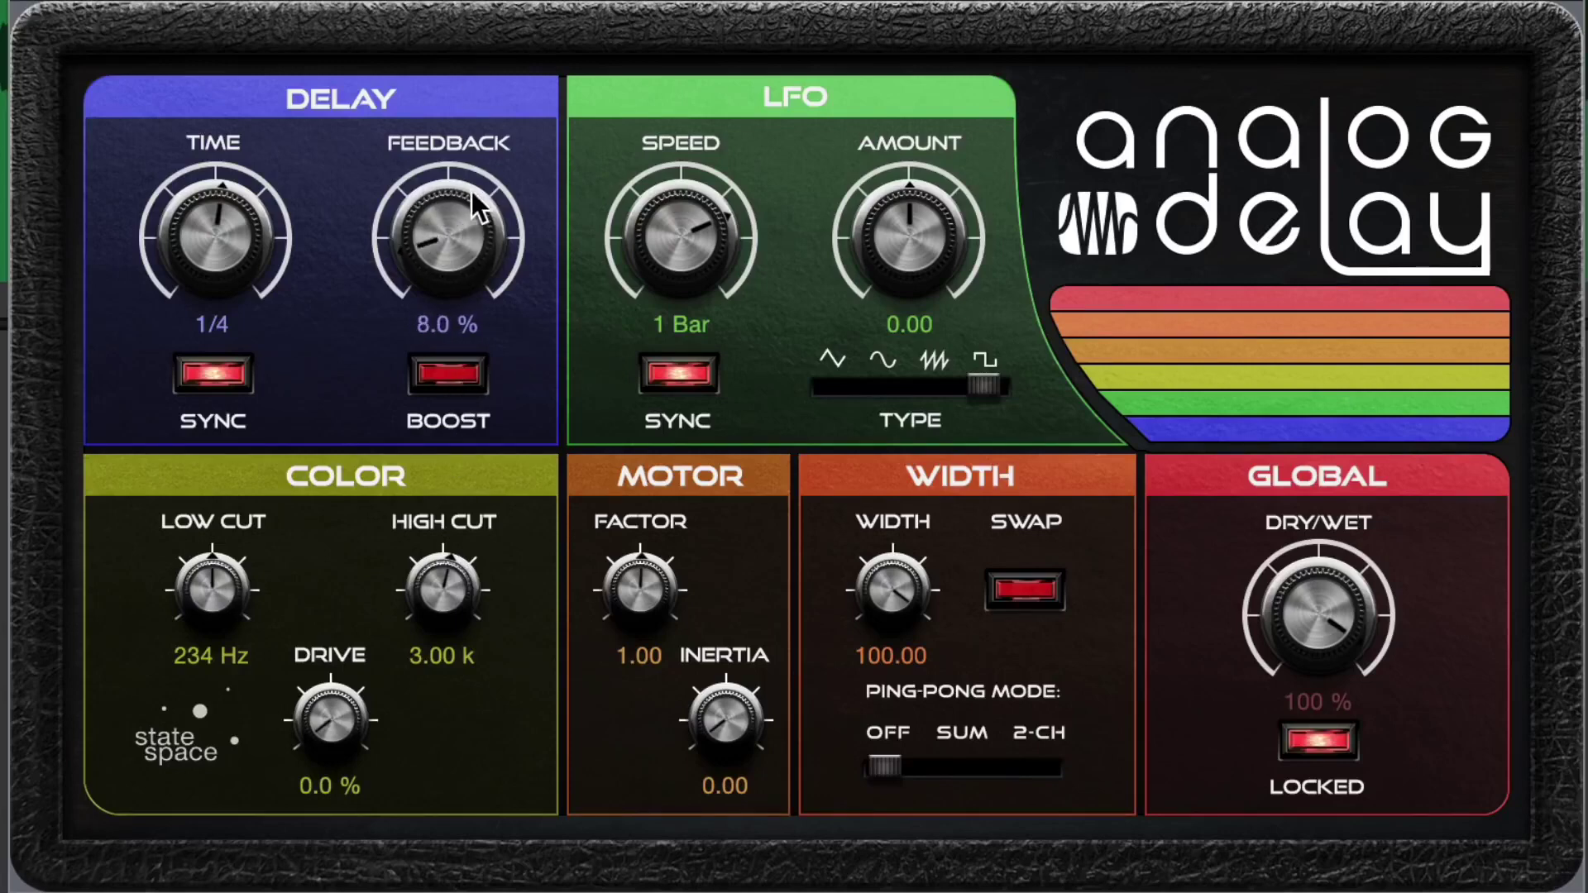
pyautogui.moveTo(472, 273); pyautogui.dragTo(520, 488)
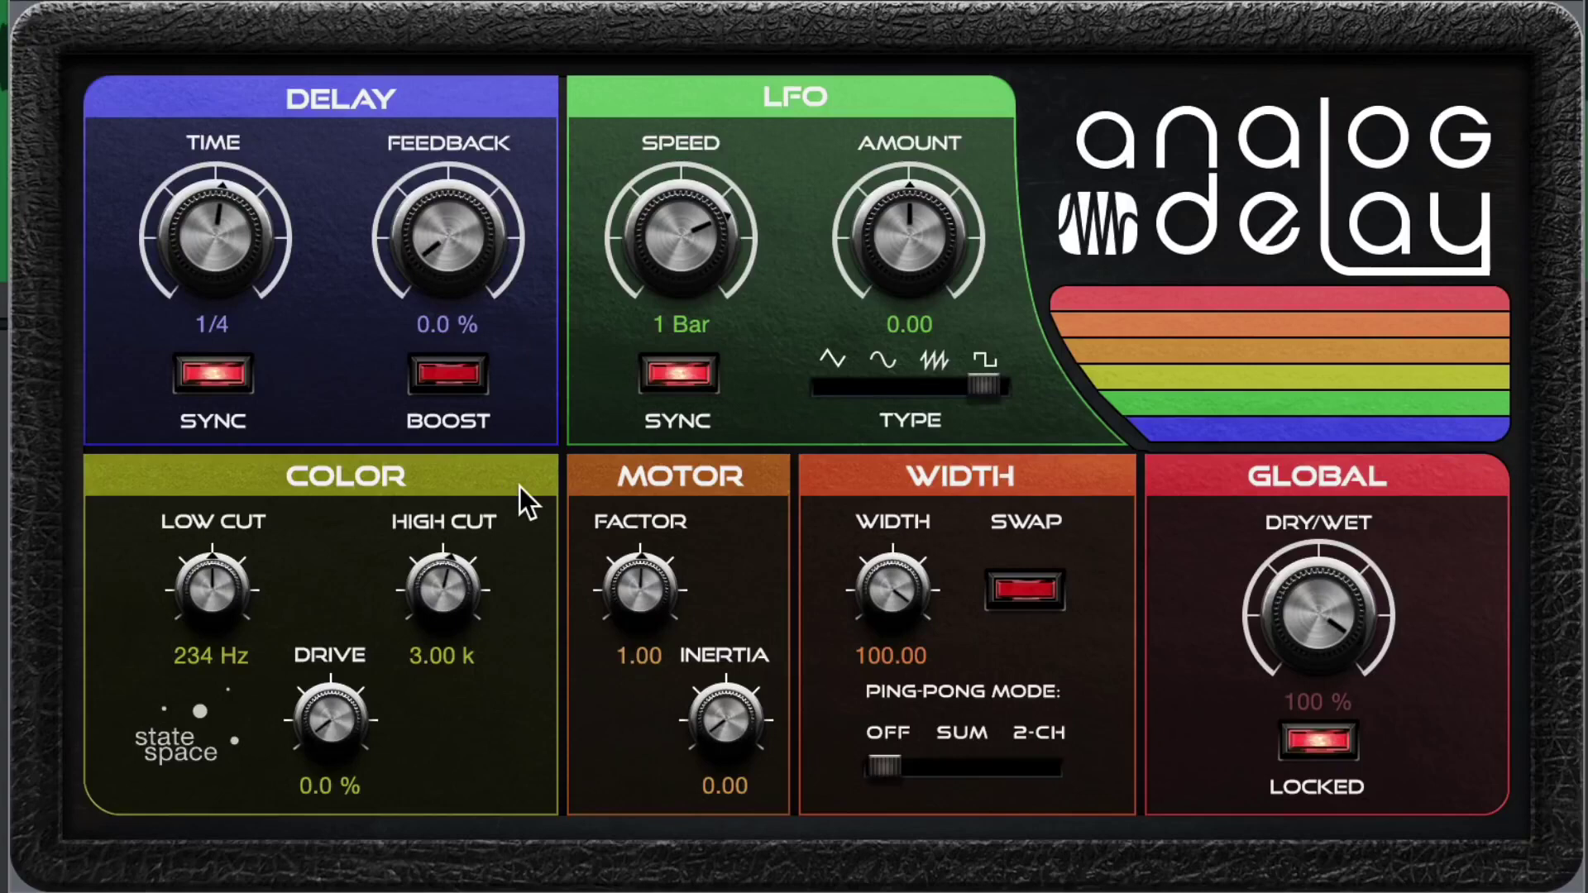
pyautogui.moveTo(450, 248); pyautogui.dragTo(458, 90)
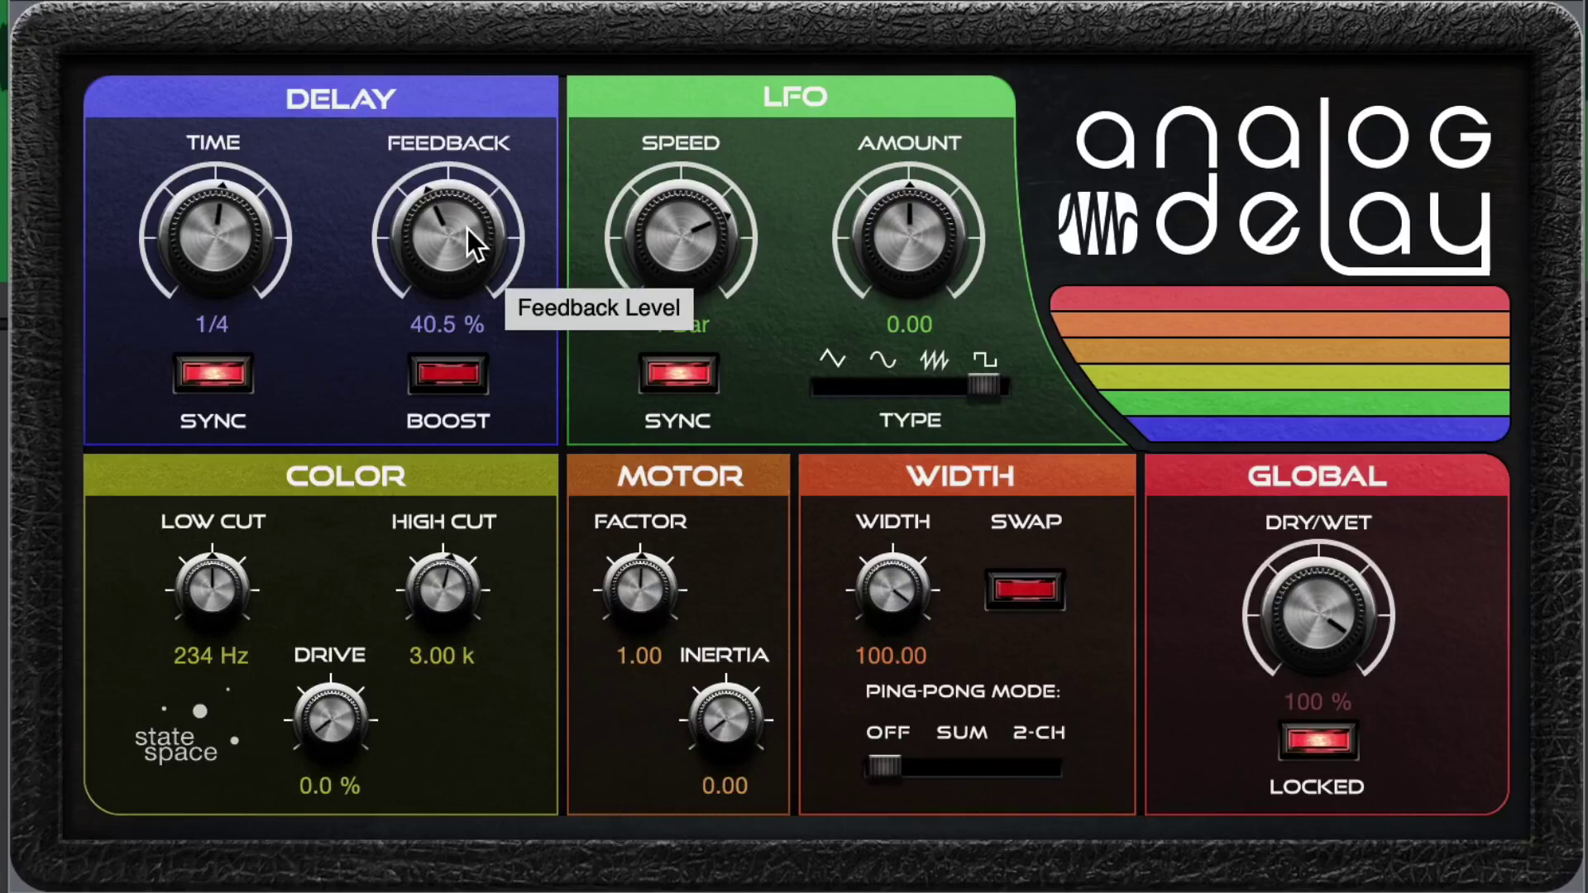
pyautogui.moveTo(461, 223); pyautogui.dragTo(486, 273)
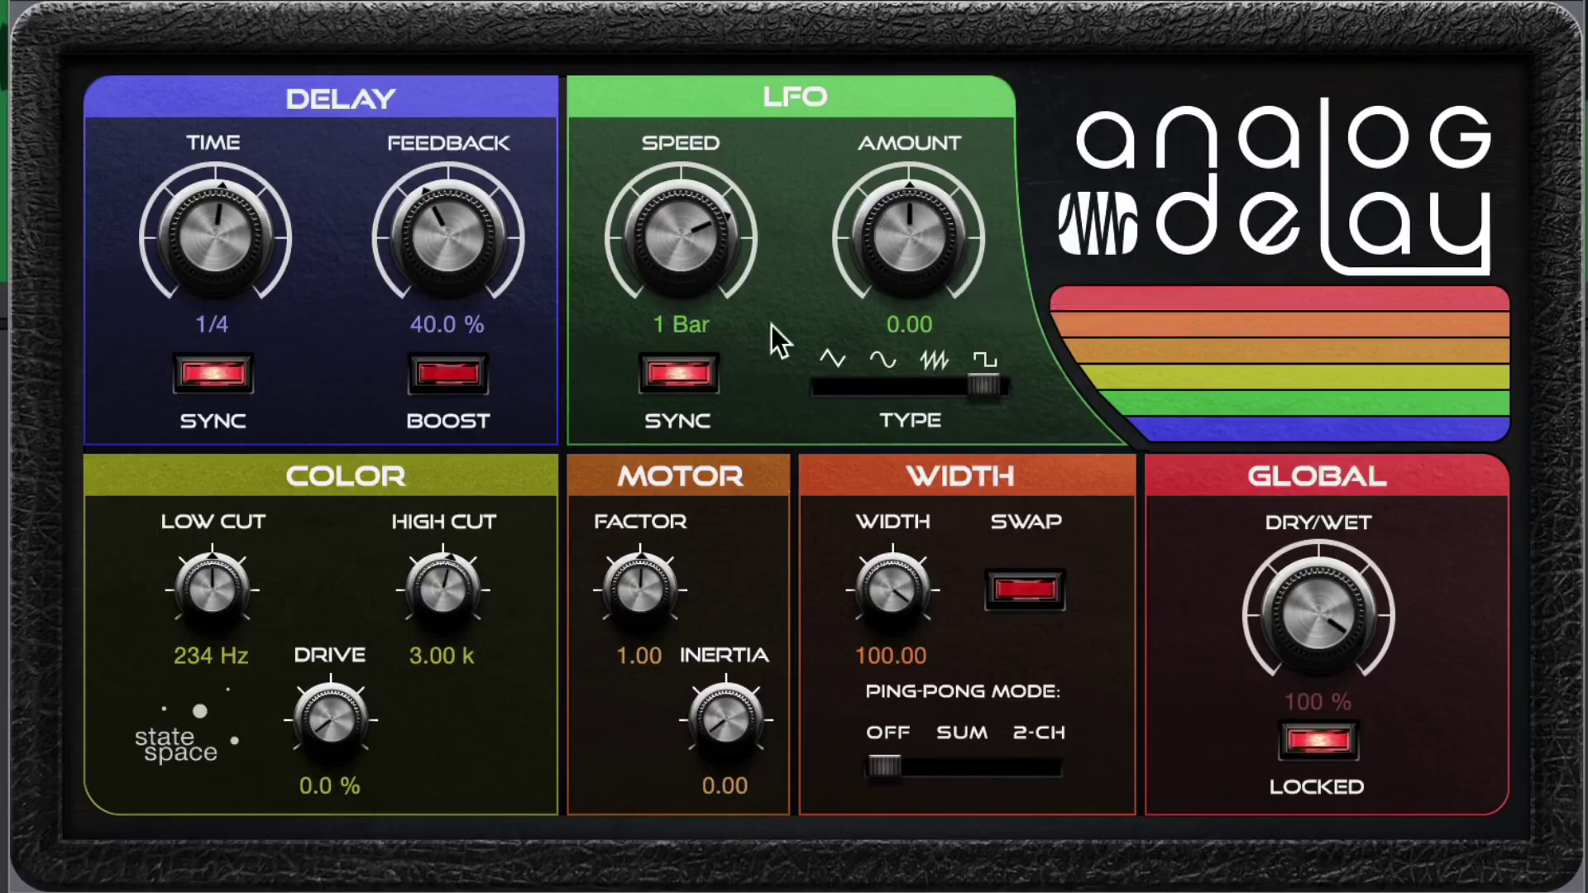
pyautogui.moveTo(913, 265); pyautogui.dragTo(899, 250)
pyautogui.doubleClick(900, 250)
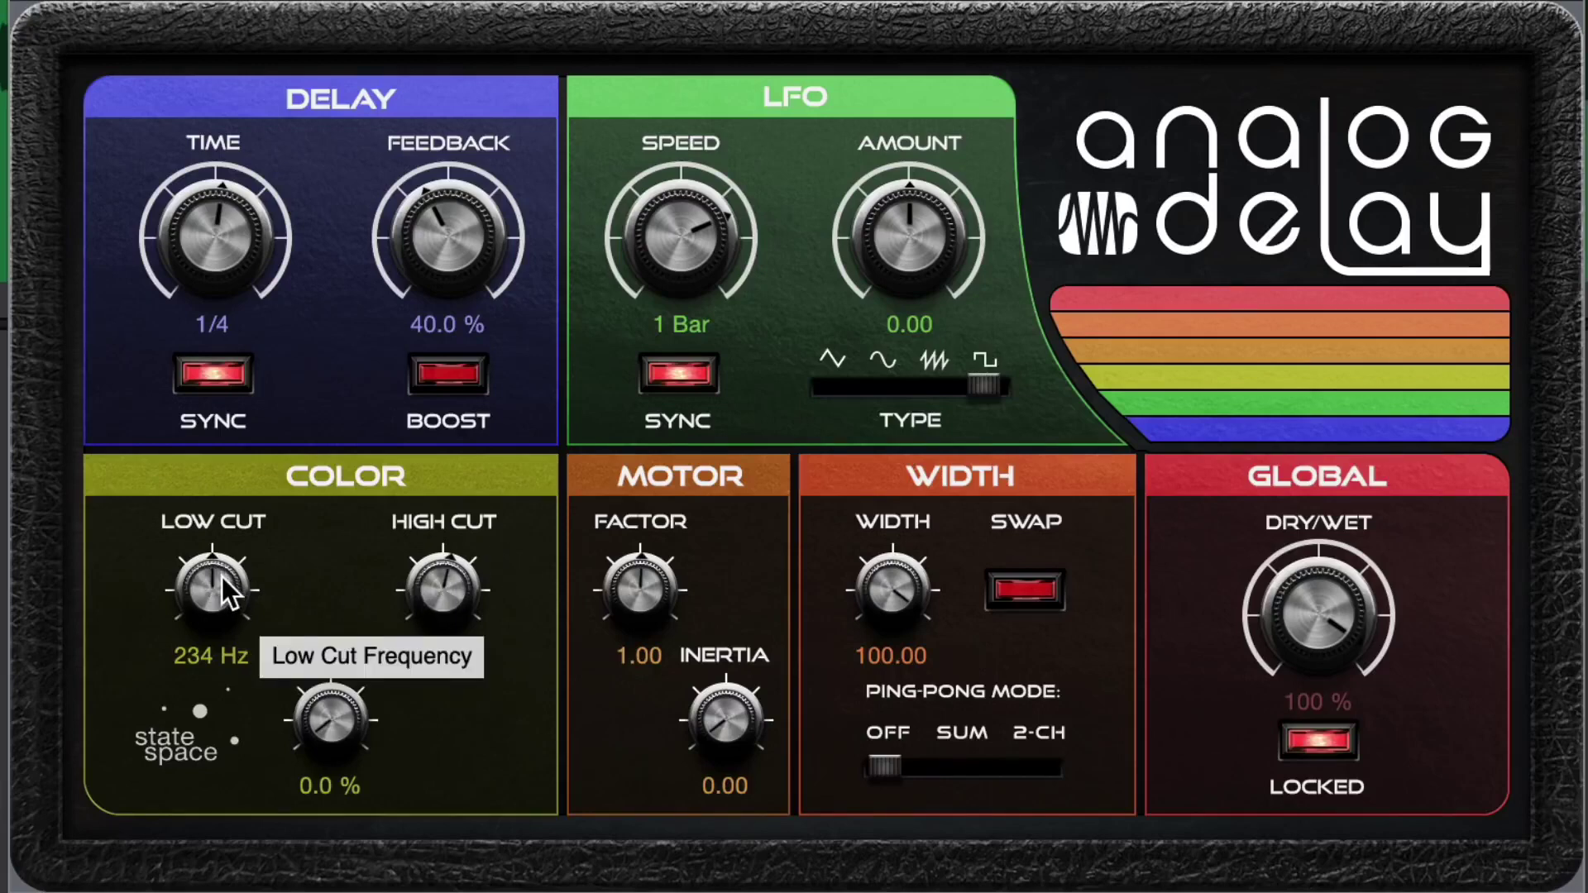
# Set the Color section's low cut to 259 Hz and its high cut to 3.35 kHz.
pyautogui.moveTo(222, 578); pyautogui.dragTo(219, 868)
pyautogui.moveTo(206, 599); pyautogui.dragTo(224, 397)
pyautogui.moveTo(454, 569); pyautogui.dragTo(443, 602)
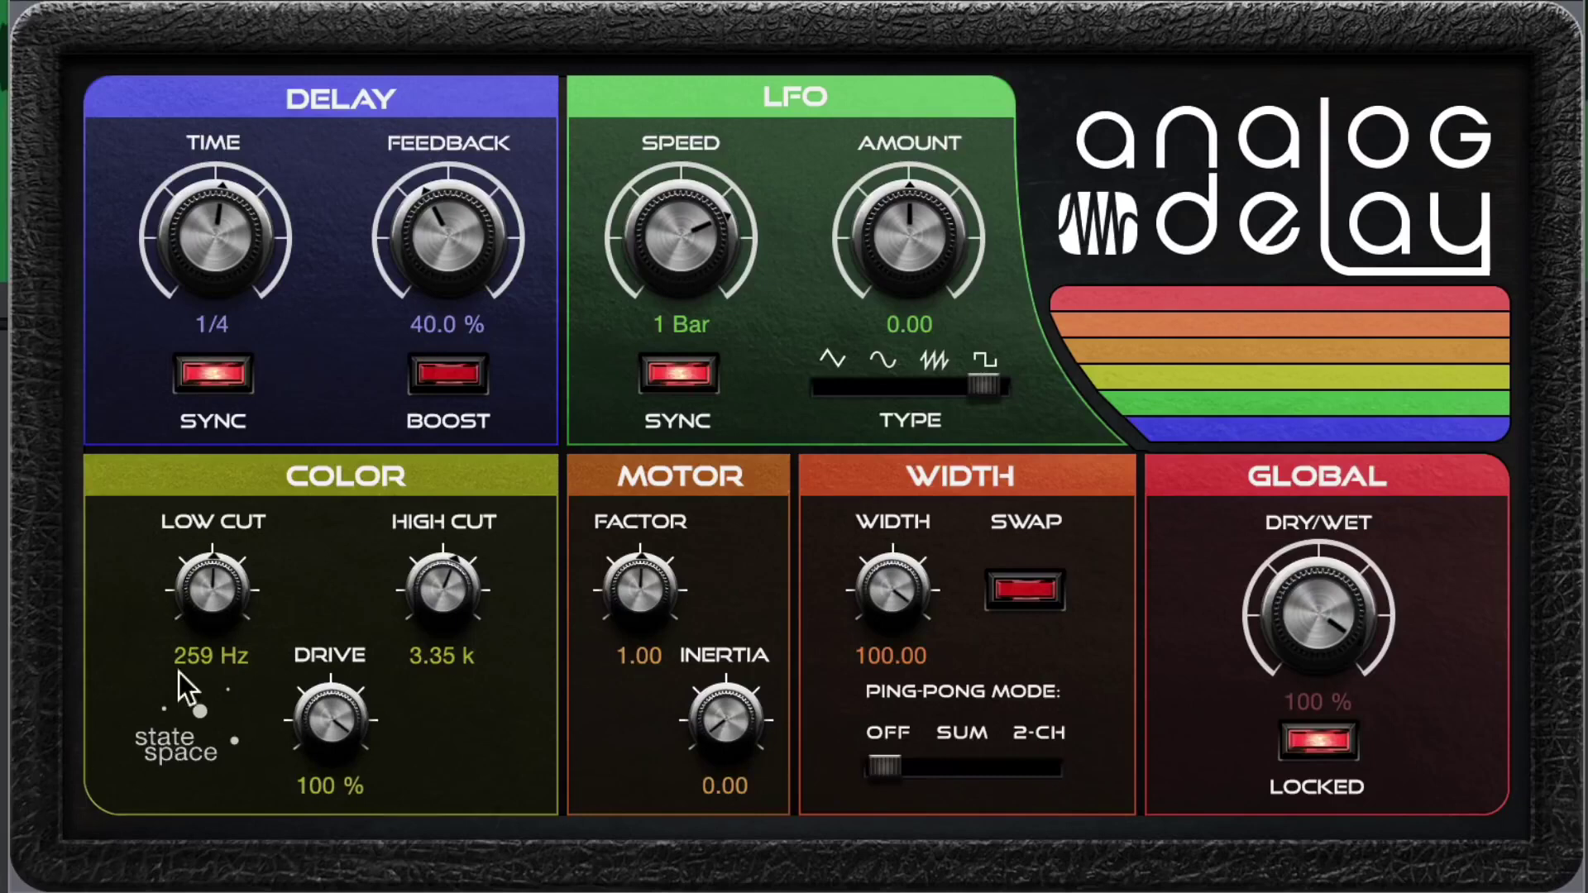
# Try different drive amounts in the Color section and return the drive to 0%.
pyautogui.moveTo(339, 721); pyautogui.dragTo(366, 892)
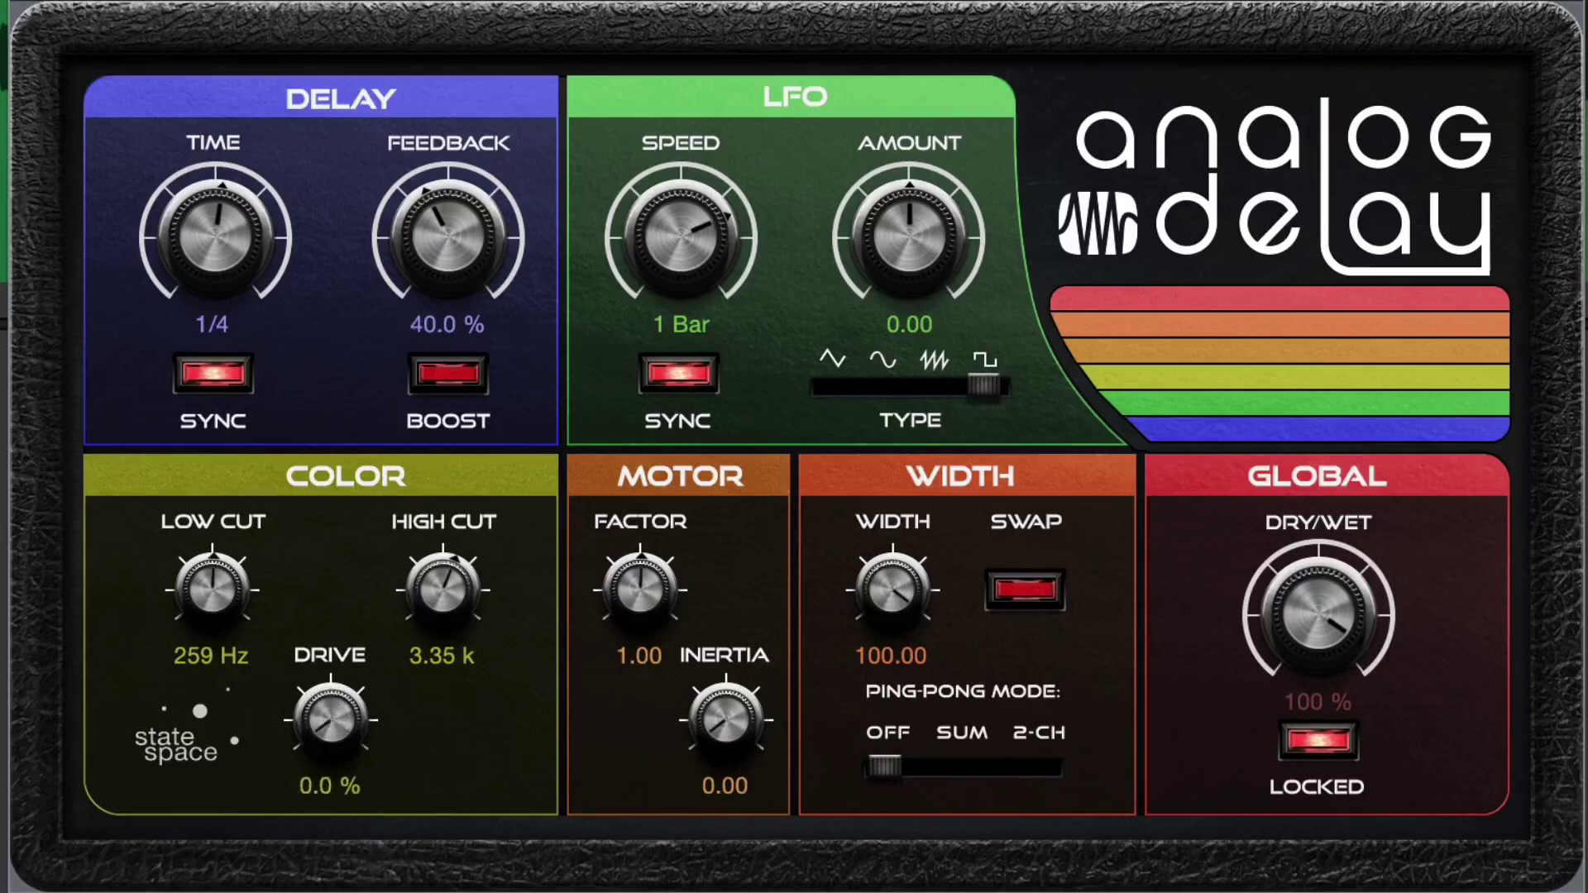
pyautogui.moveTo(351, 752); pyautogui.dragTo(408, 892)
pyautogui.moveTo(318, 749); pyautogui.dragTo(349, 395)
pyautogui.moveTo(340, 531); pyautogui.dragTo(340, 629)
# Try the SUM ping-pong mode at a width of 100, switch it back off, and try to adjust the locked Dry/Wet.
pyautogui.moveTo(897, 583); pyautogui.dragTo(972, 462)
pyautogui.moveTo(893, 589); pyautogui.dragTo(935, 436)
pyautogui.click(946, 727)
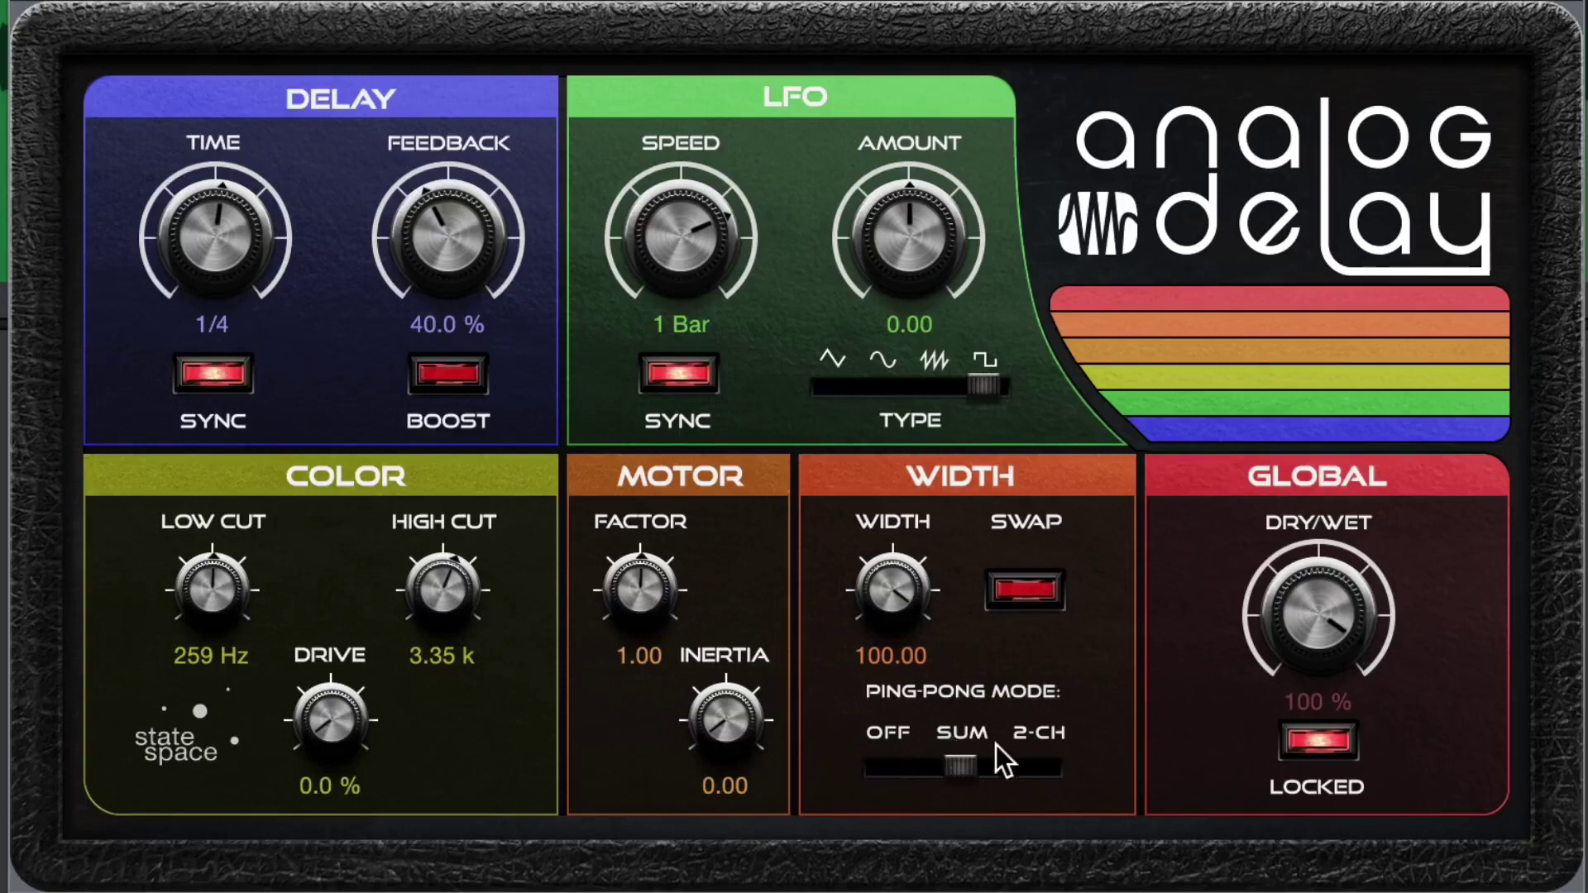
pyautogui.click(904, 763)
pyautogui.moveTo(919, 592); pyautogui.dragTo(933, 517)
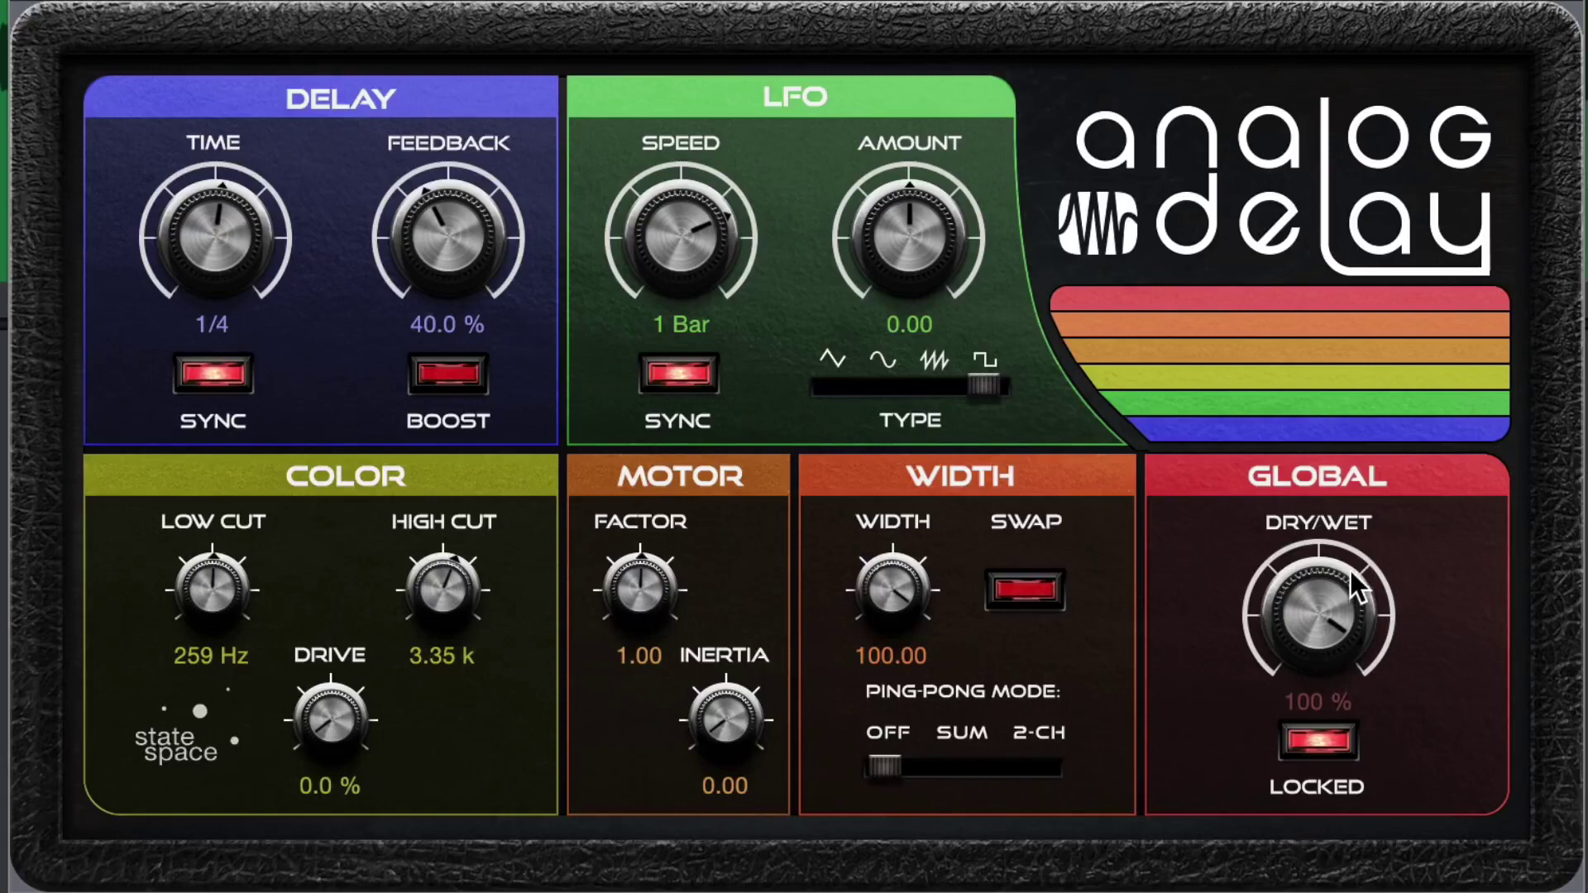
pyautogui.moveTo(1333, 623); pyautogui.dragTo(1313, 537)
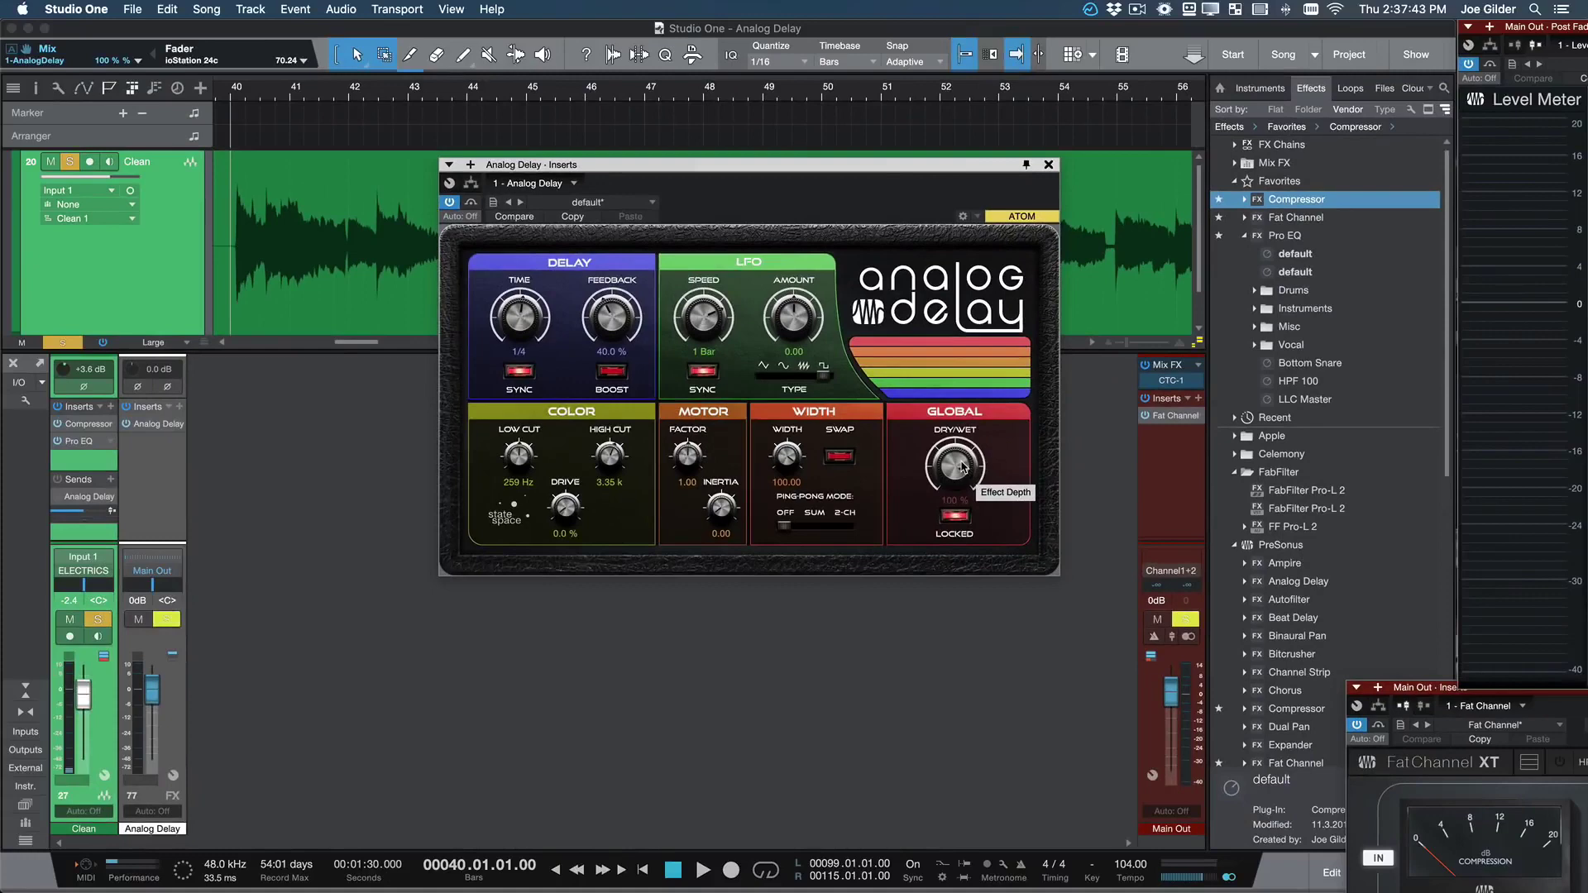
# Close the delay's window and insert a new Analog Delay from the PreSonus effects after Pro EQ on the Clean channel.
pyautogui.click(1049, 165)
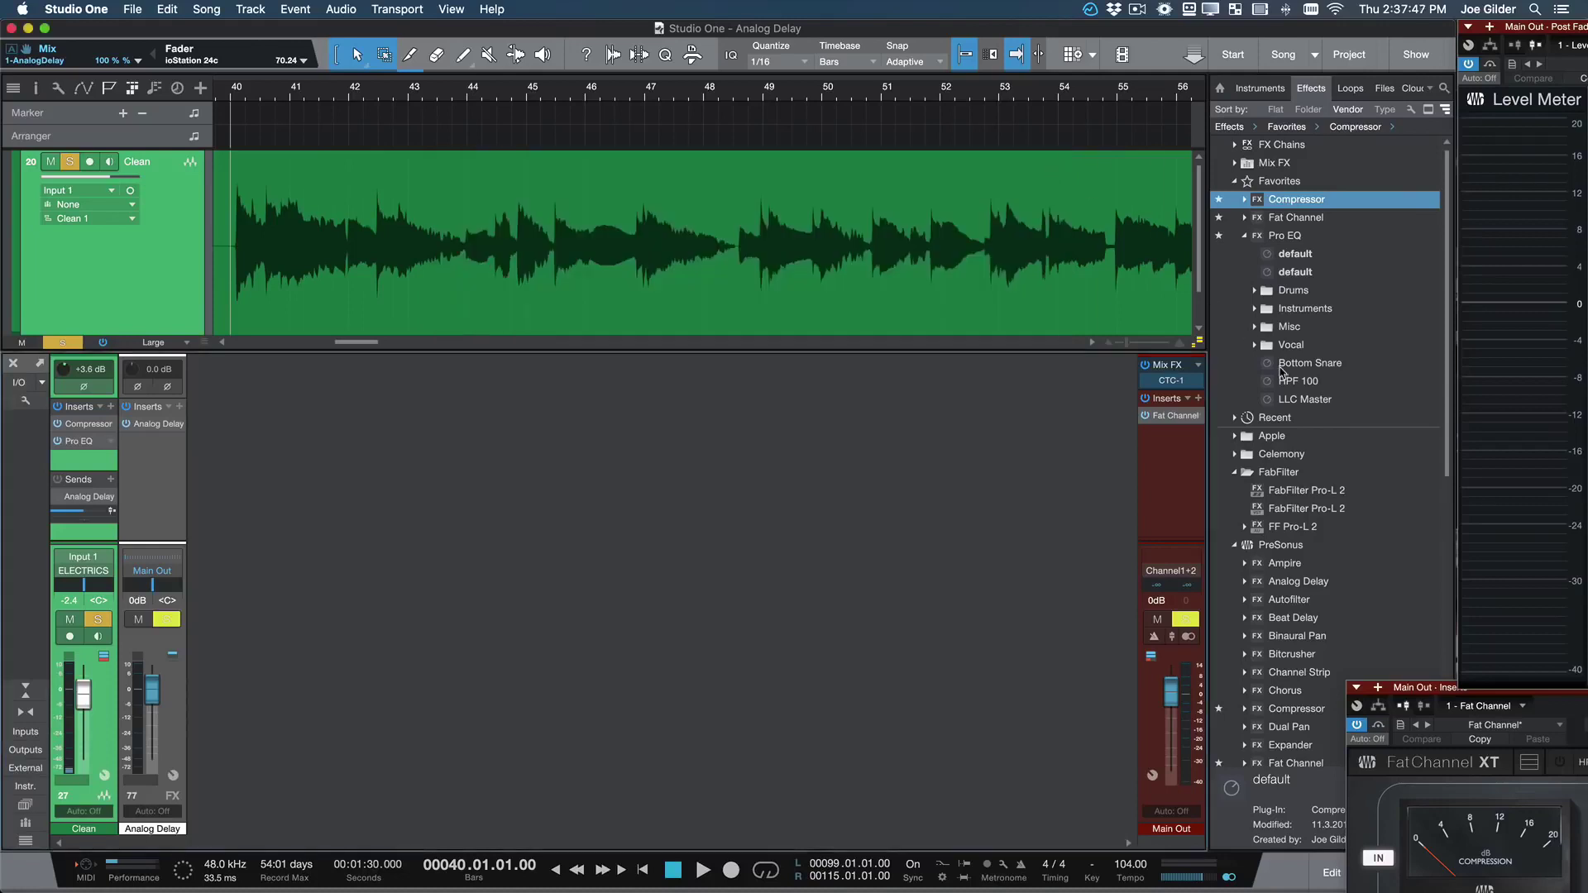
pyautogui.click(1242, 236)
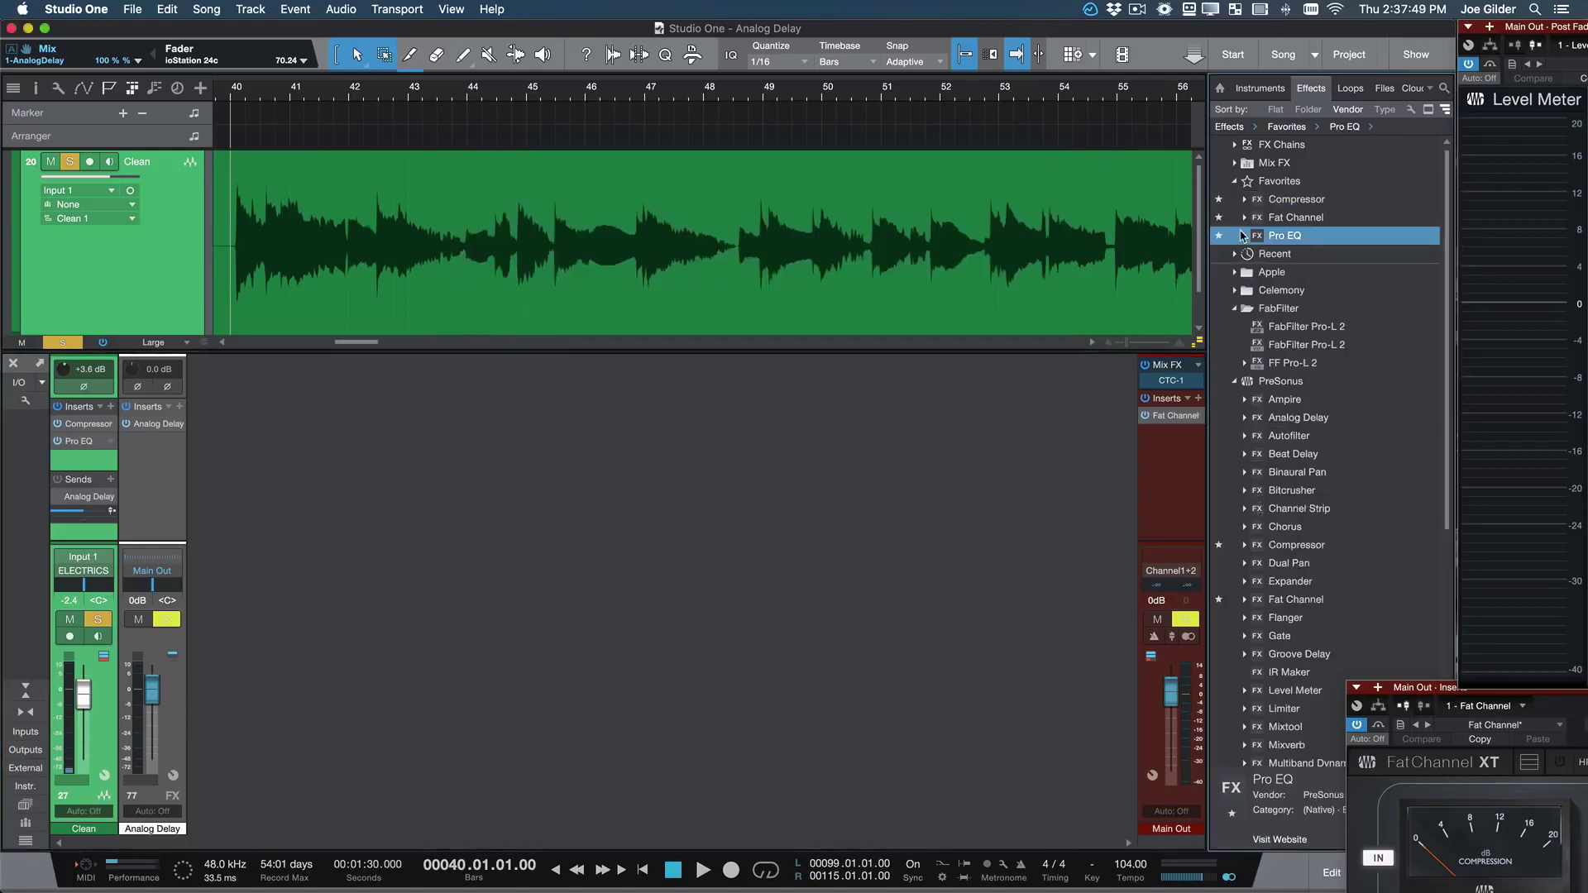
pyautogui.scroll(-5, 1304, 722)
pyautogui.scroll(5, 1304, 712)
pyautogui.click(1298, 418)
pyautogui.moveTo(1119, 394); pyautogui.dragTo(81, 461)
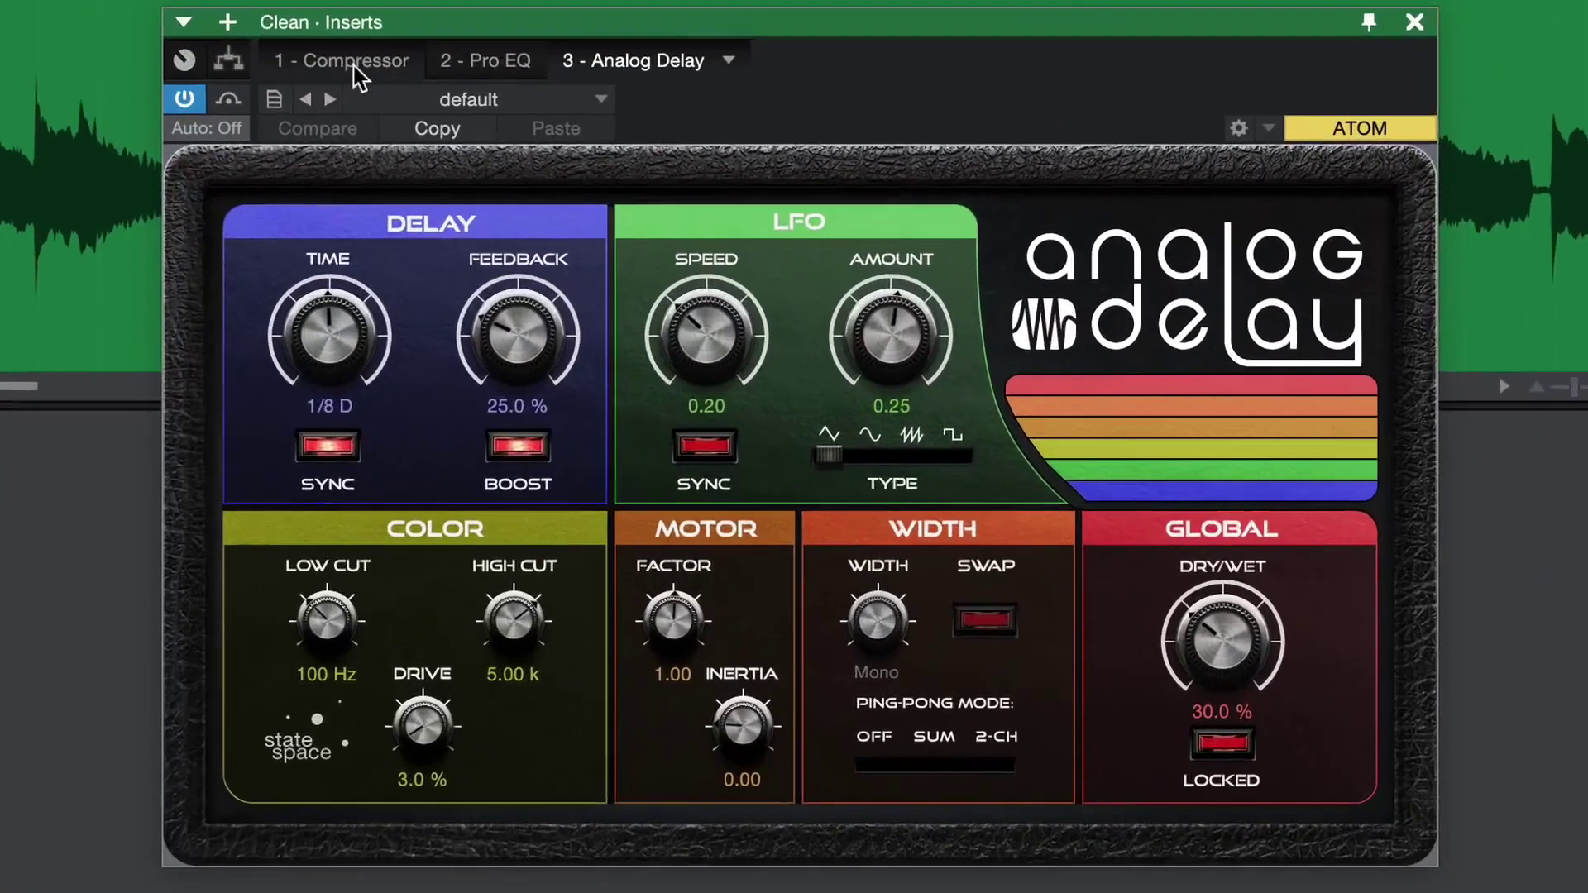
pyautogui.click(526, 182)
pyautogui.click(678, 185)
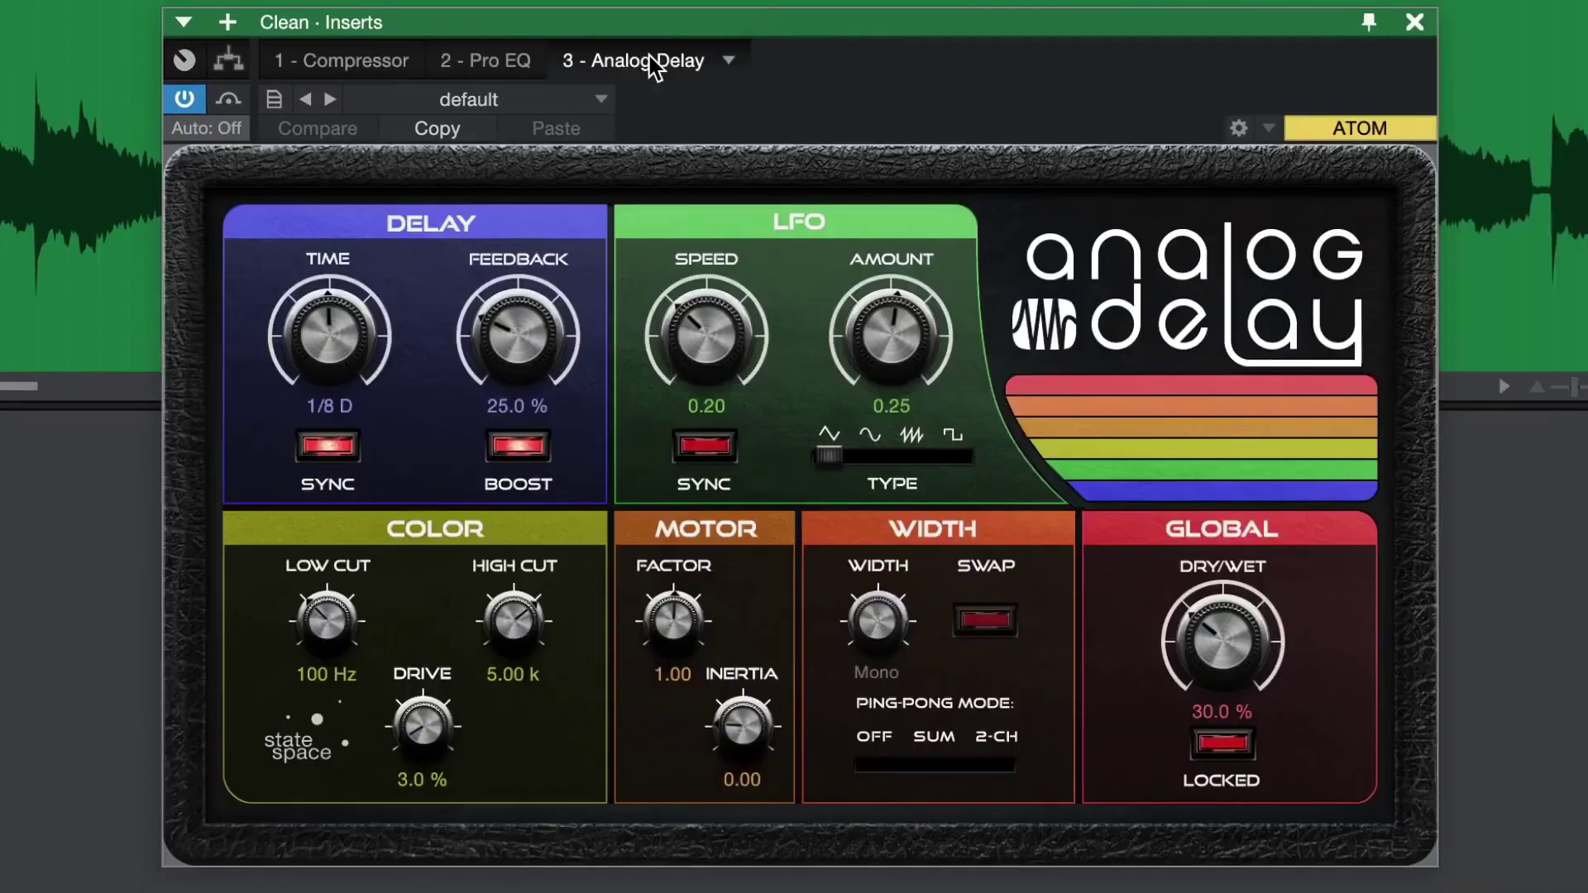
# Sweep the inserted delay's Dry/Wet mix between 0% and 100%, ending at 0%.
pyautogui.moveTo(1216, 649); pyautogui.dragTo(10, 703)
pyautogui.moveTo(1160, 666); pyautogui.dragTo(1199, 737)
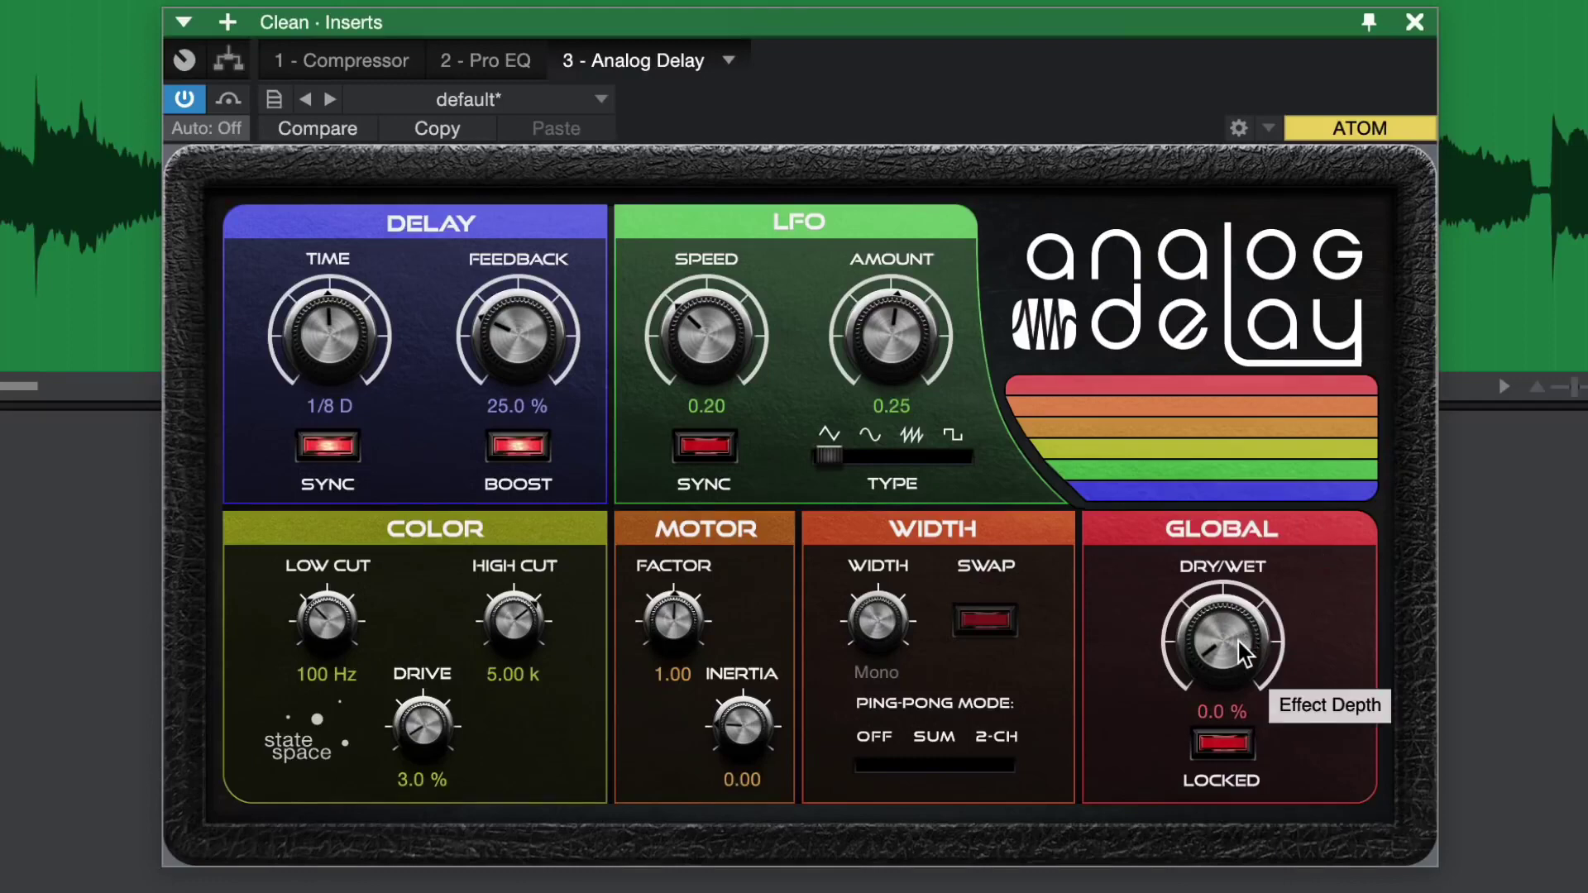
pyautogui.moveTo(1243, 654); pyautogui.dragTo(1241, 486)
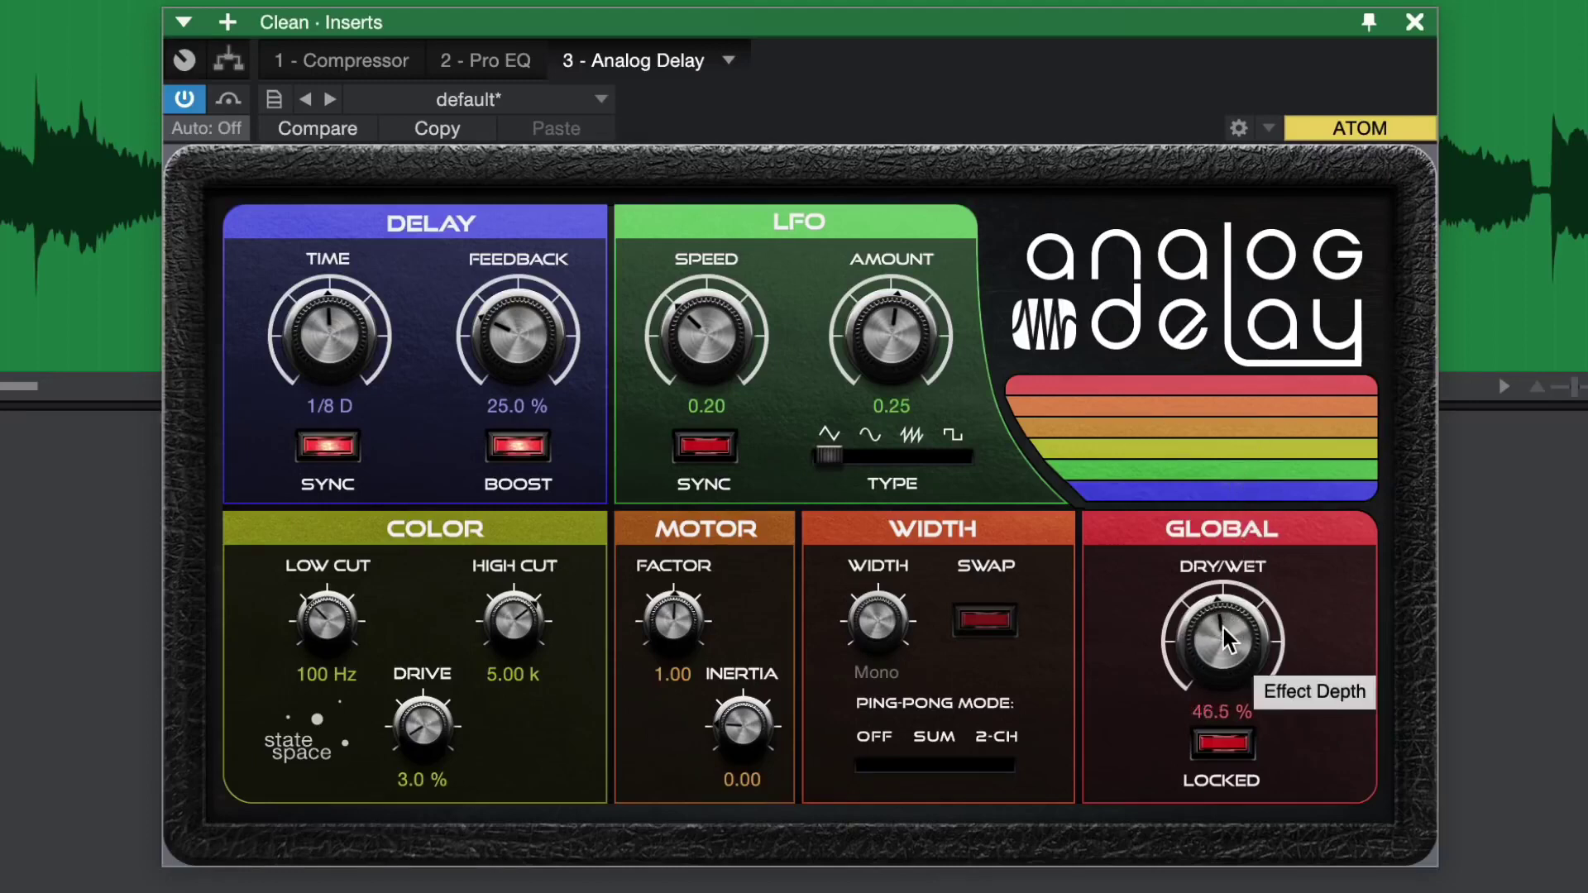
pyautogui.moveTo(1228, 640); pyautogui.dragTo(1279, 266)
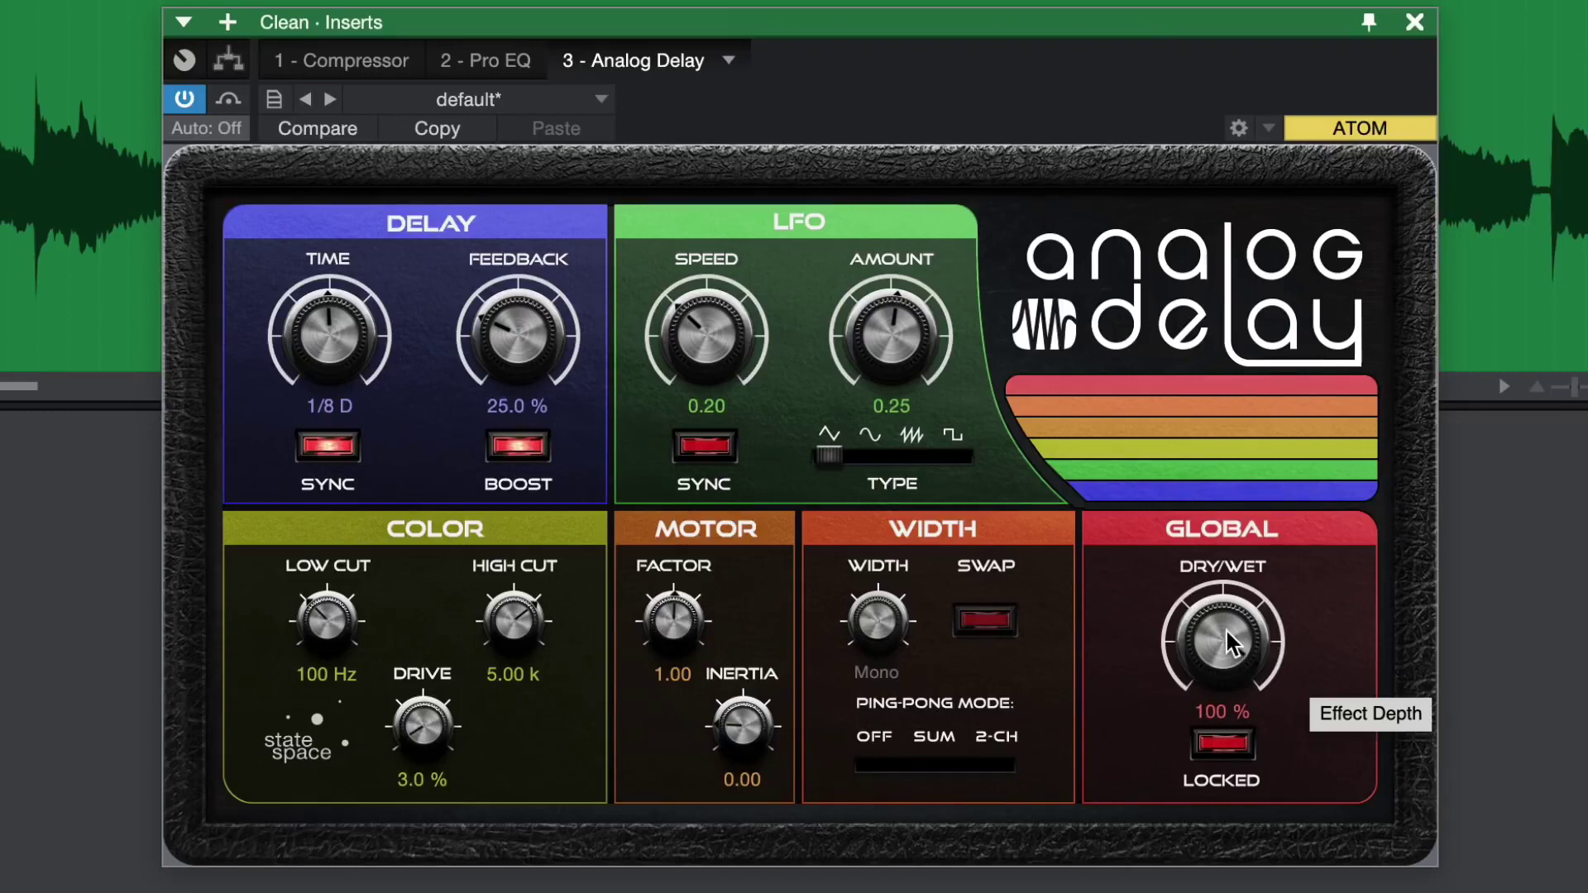
pyautogui.moveTo(1224, 628); pyautogui.dragTo(1226, 877)
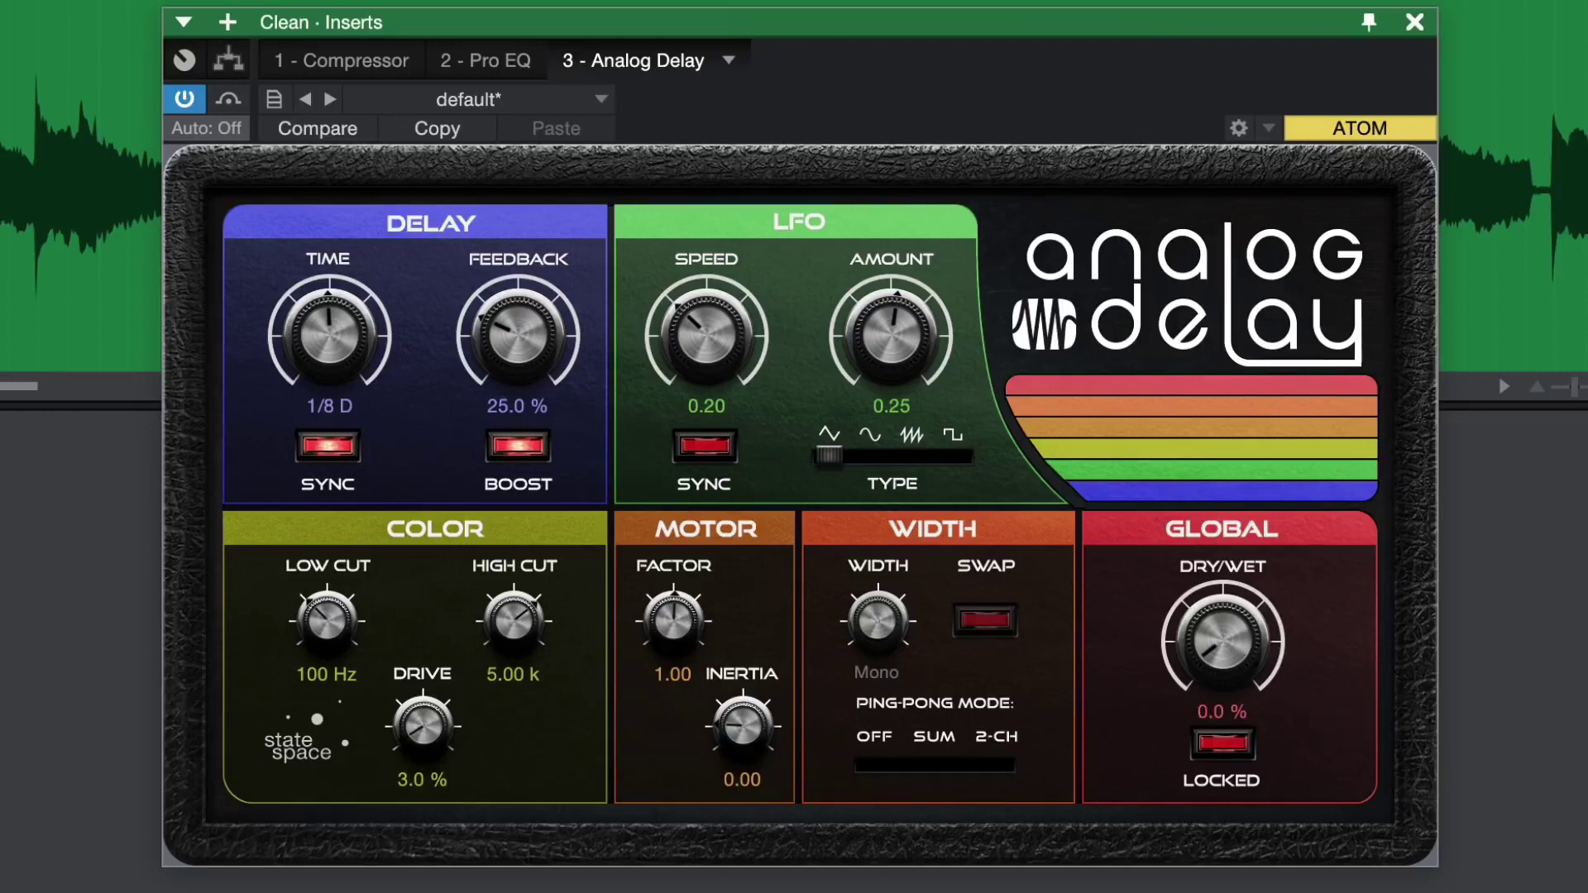
pyautogui.moveTo(1283, 631); pyautogui.dragTo(1220, 829)
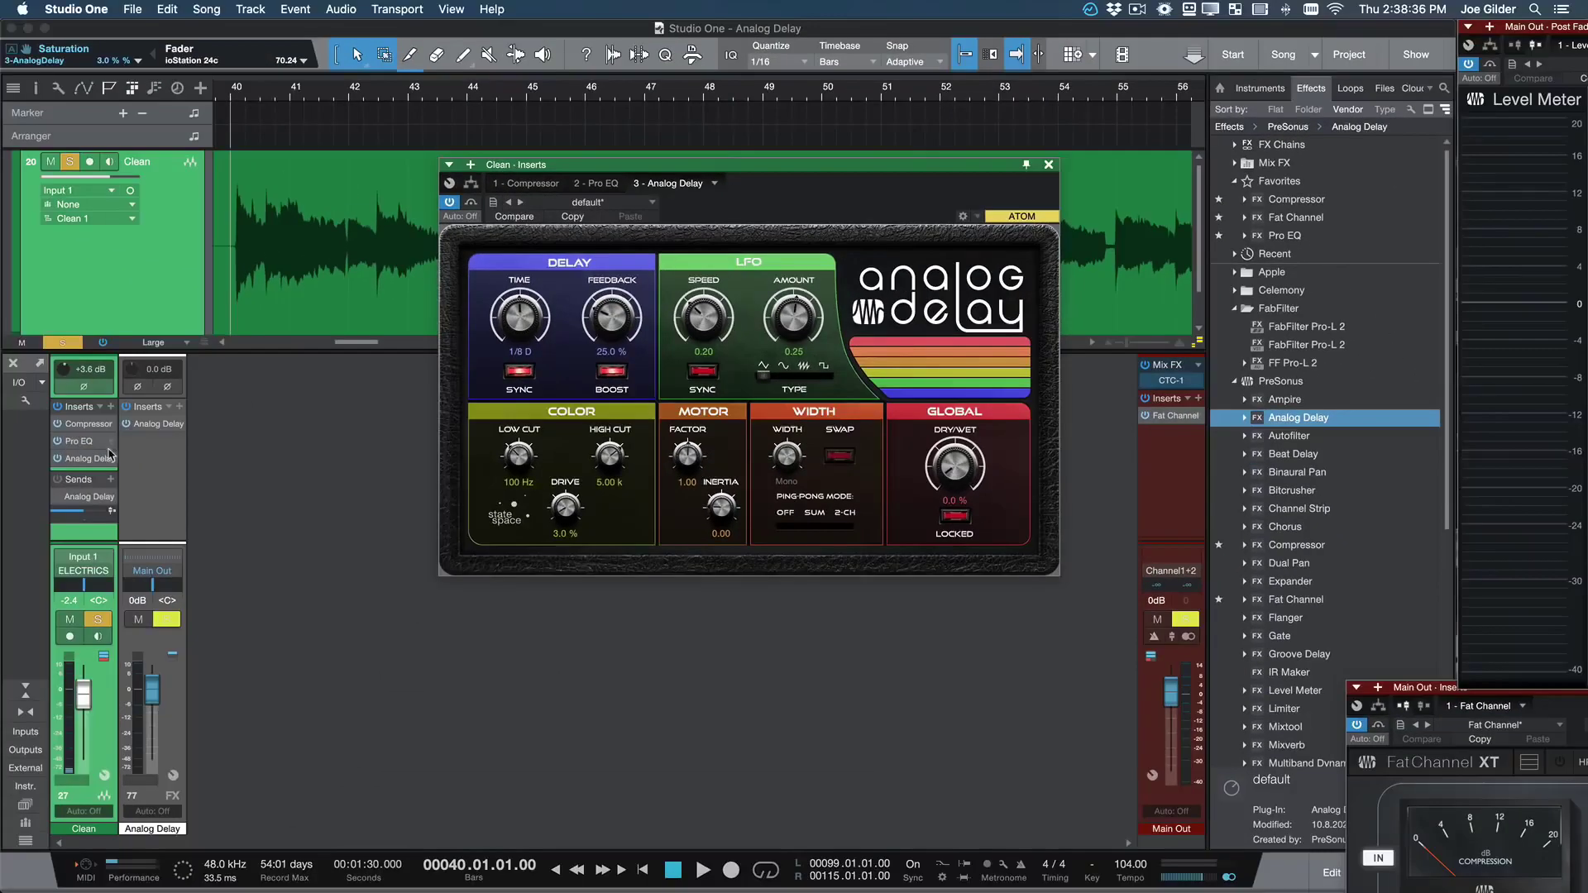
# Remove the Analog Delay insert from the Clean channel.
pyautogui.rightClick(109, 458)
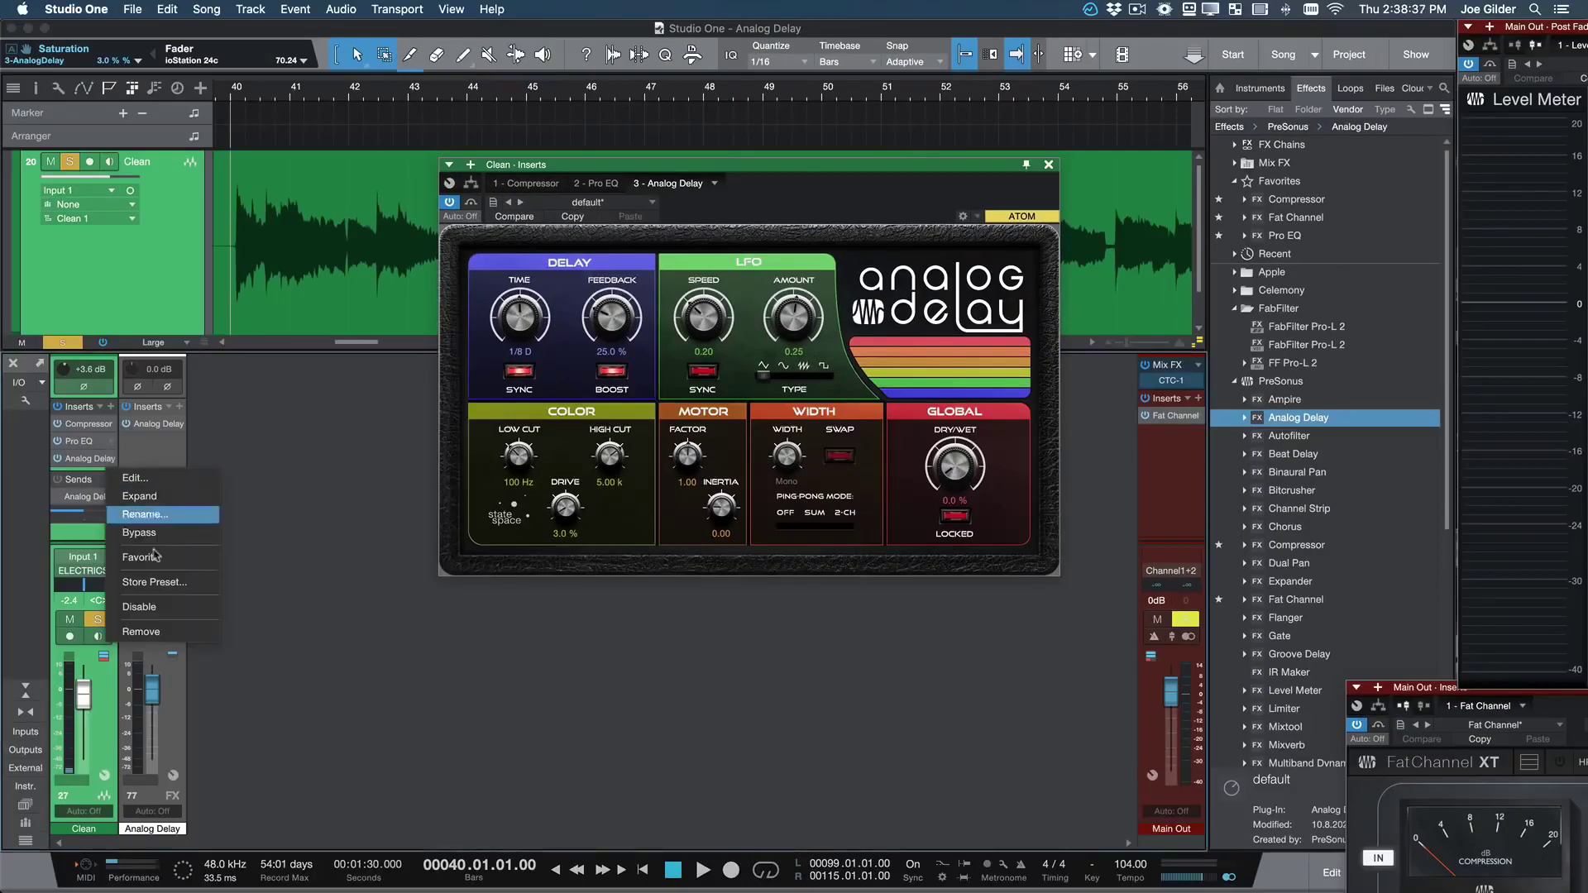
pyautogui.click(165, 635)
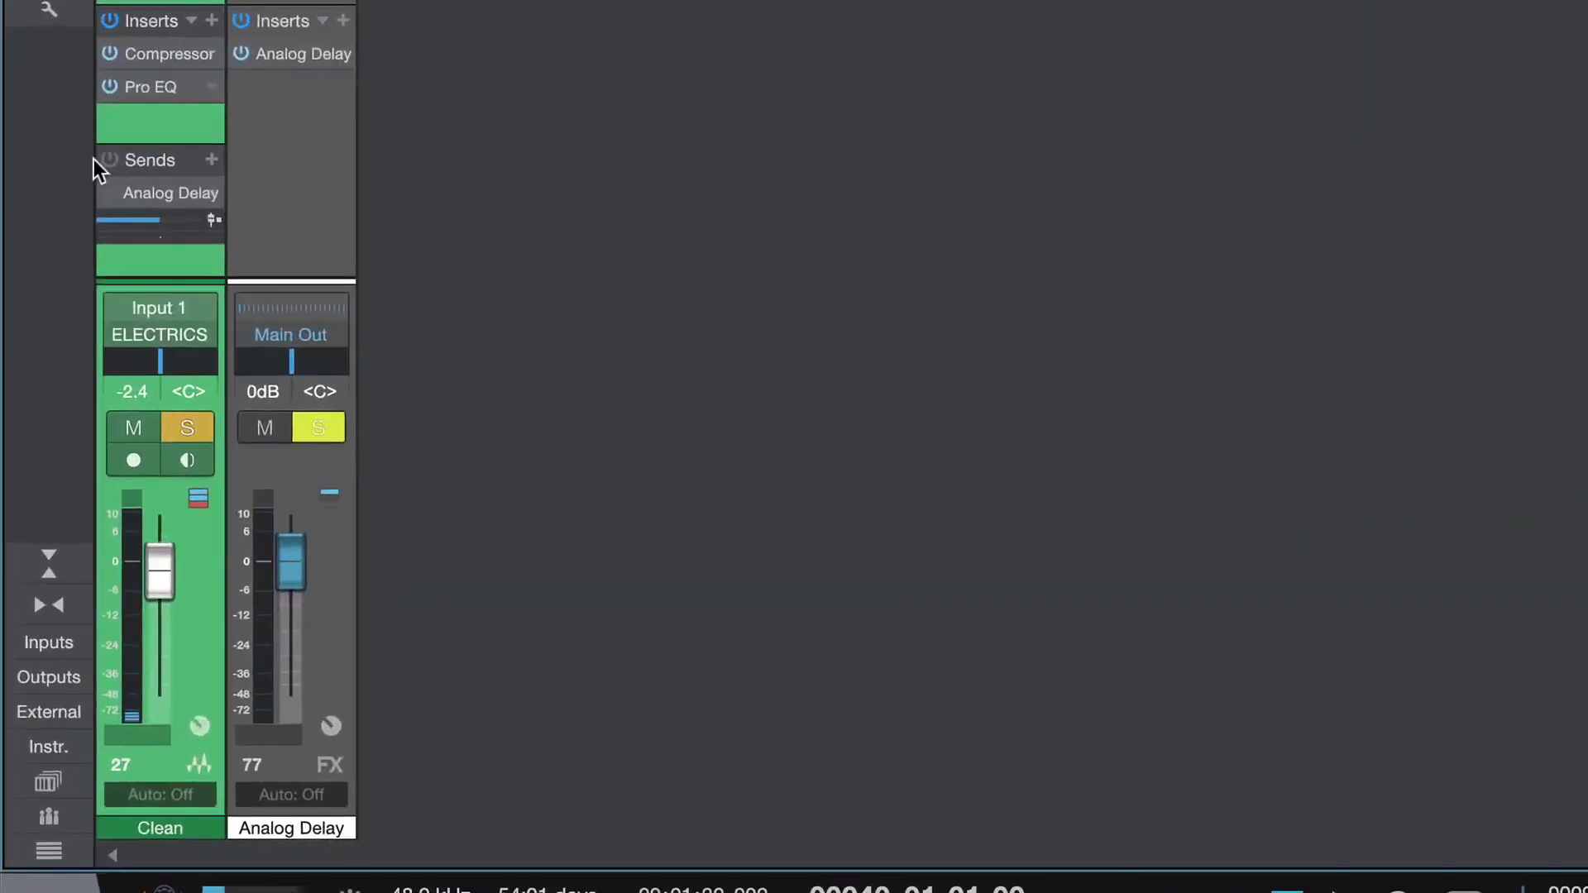
# Examine the Clean channel's Analog Delay send alongside the Analog Delay FX channel, opening the FX channel's insert.
pyautogui.click(263, 197)
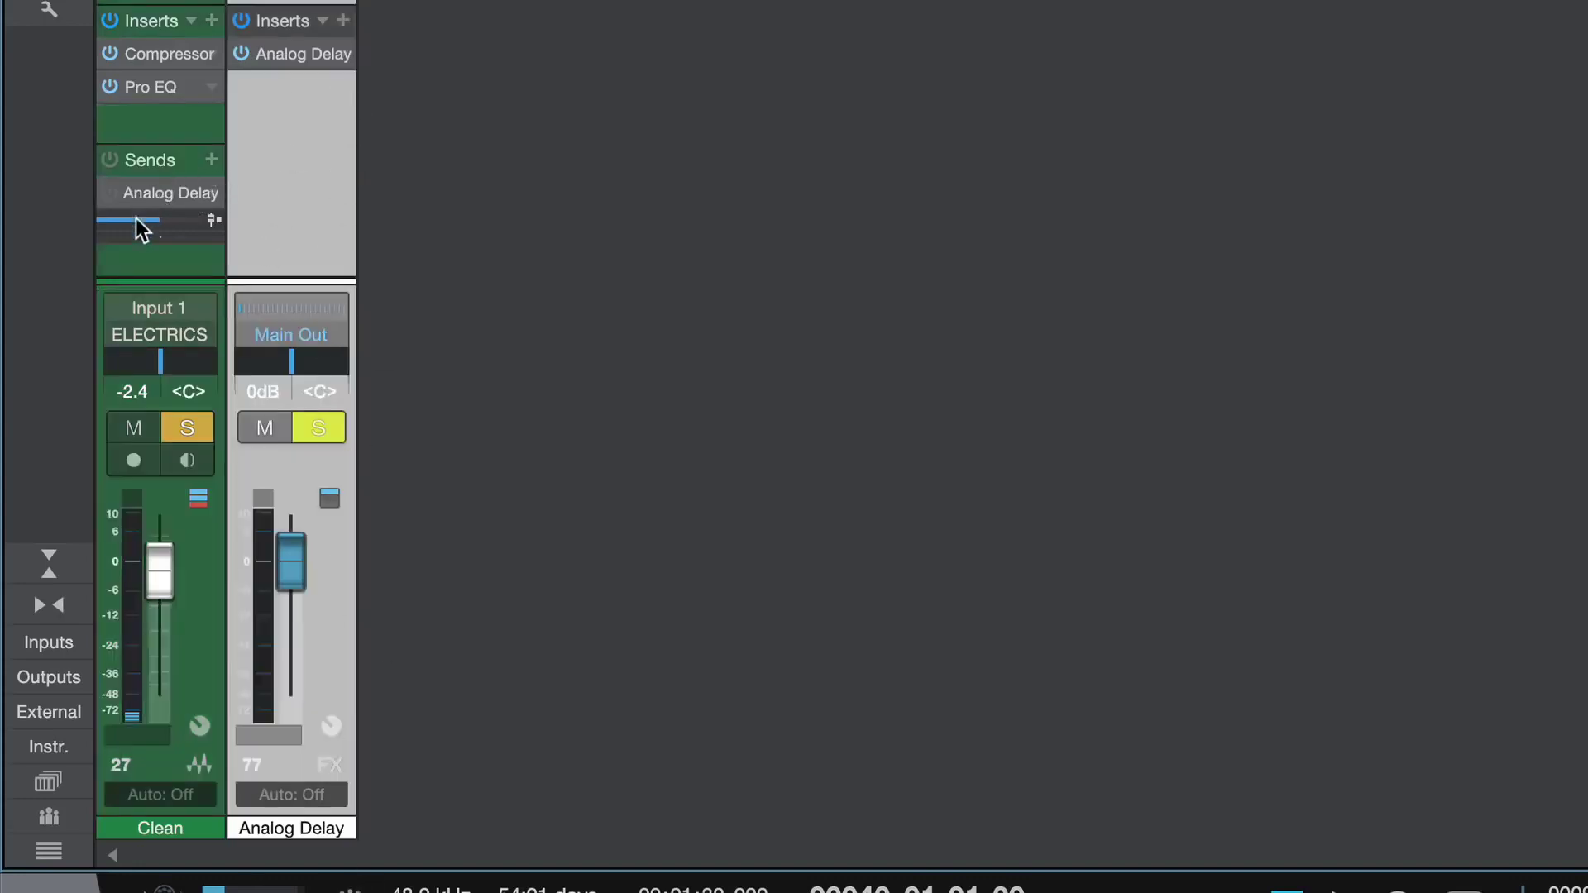
pyautogui.click(146, 245)
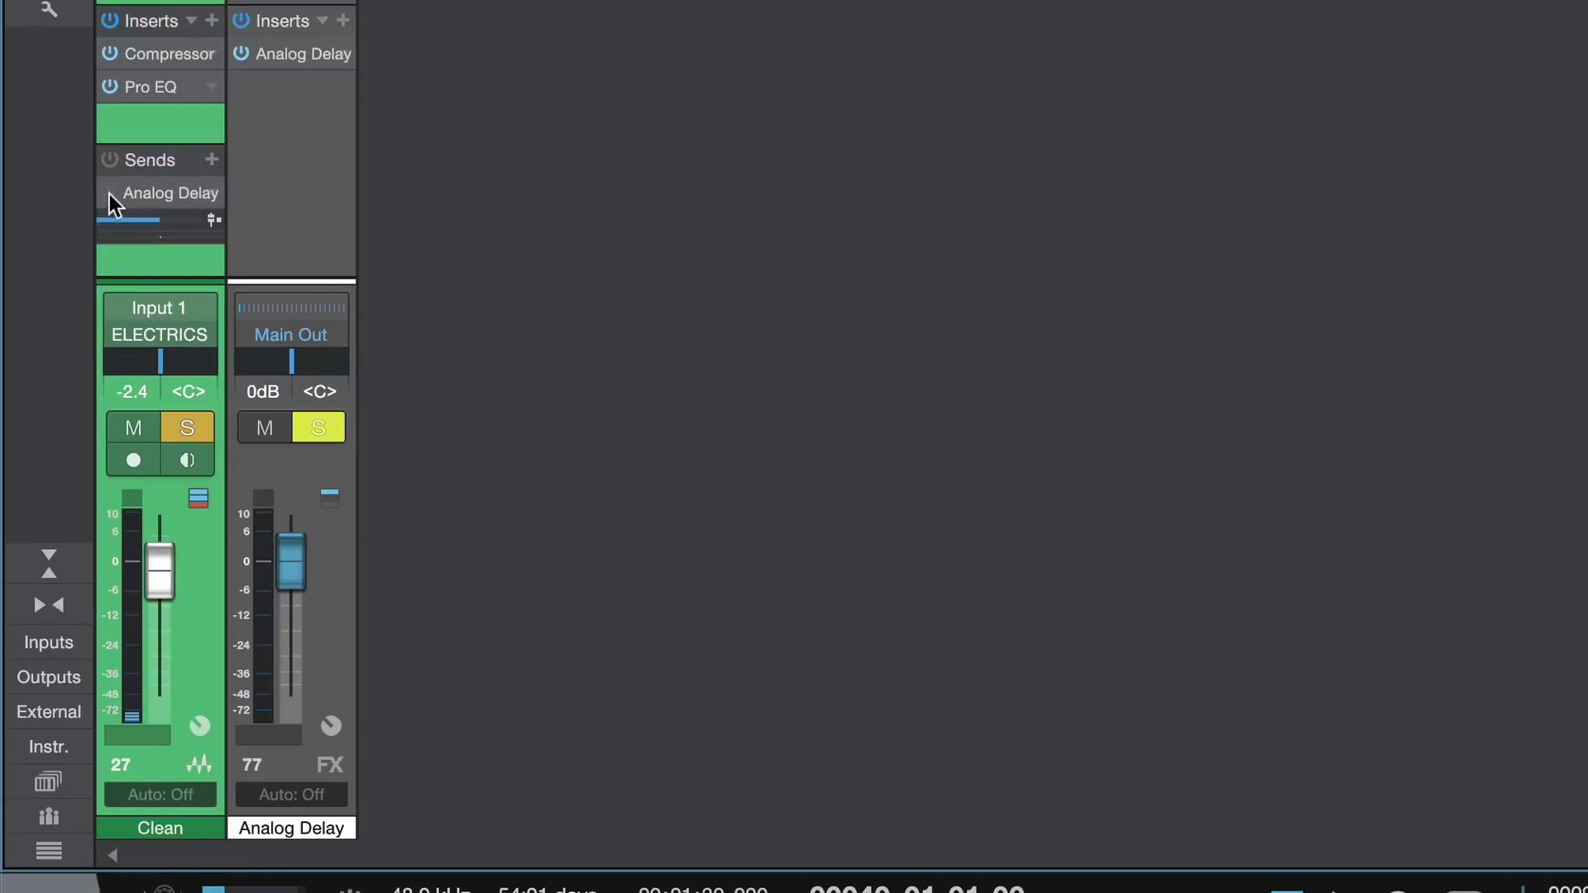
pyautogui.click(308, 127)
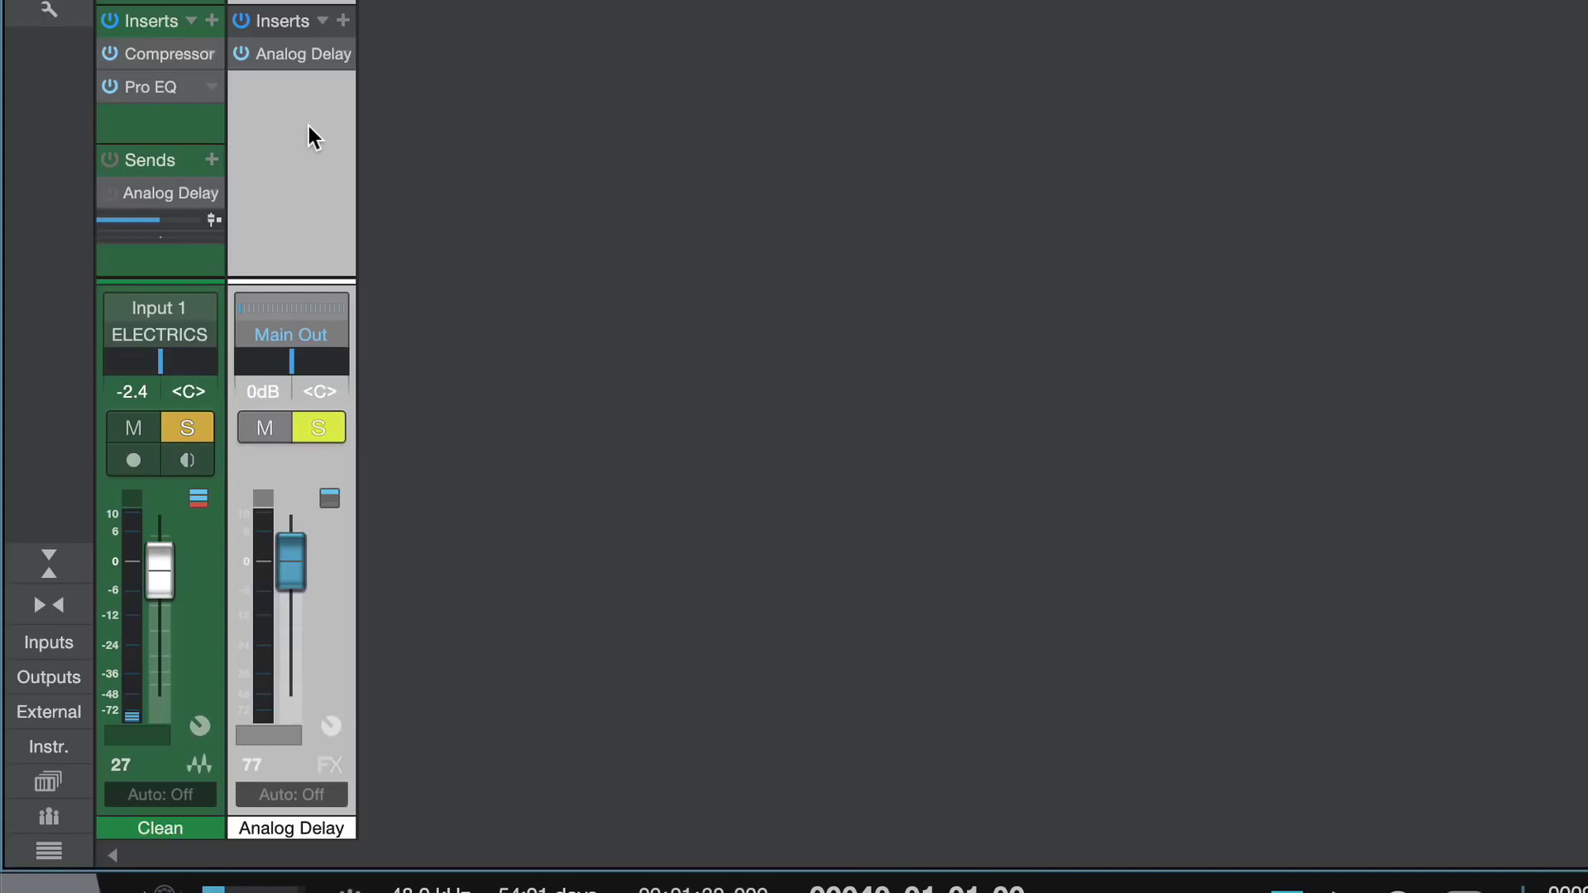
pyautogui.click(205, 261)
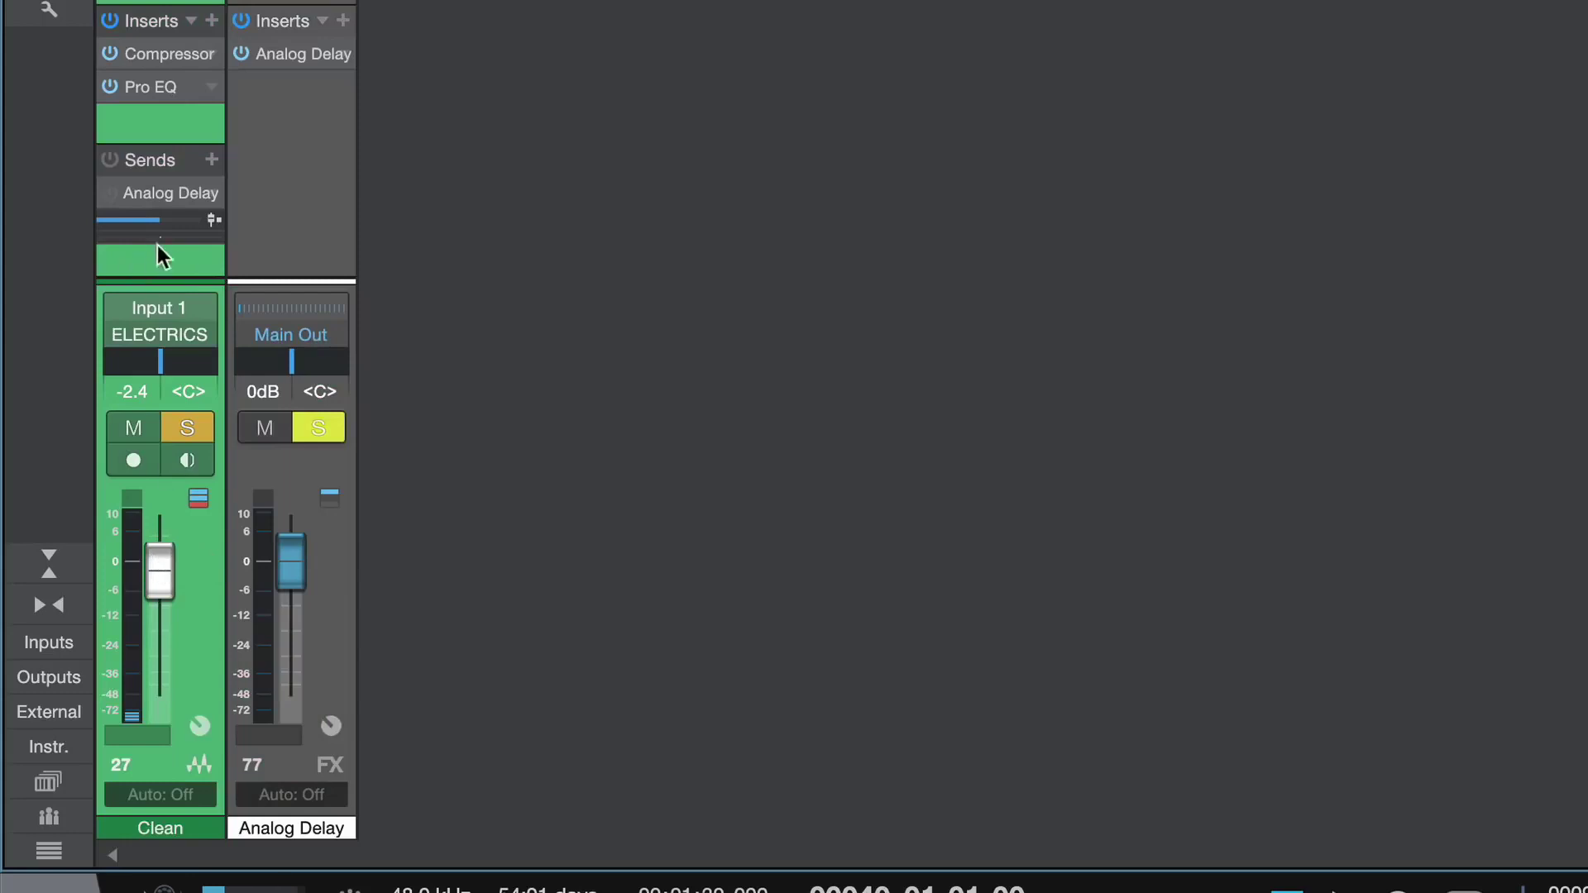
pyautogui.click(334, 156)
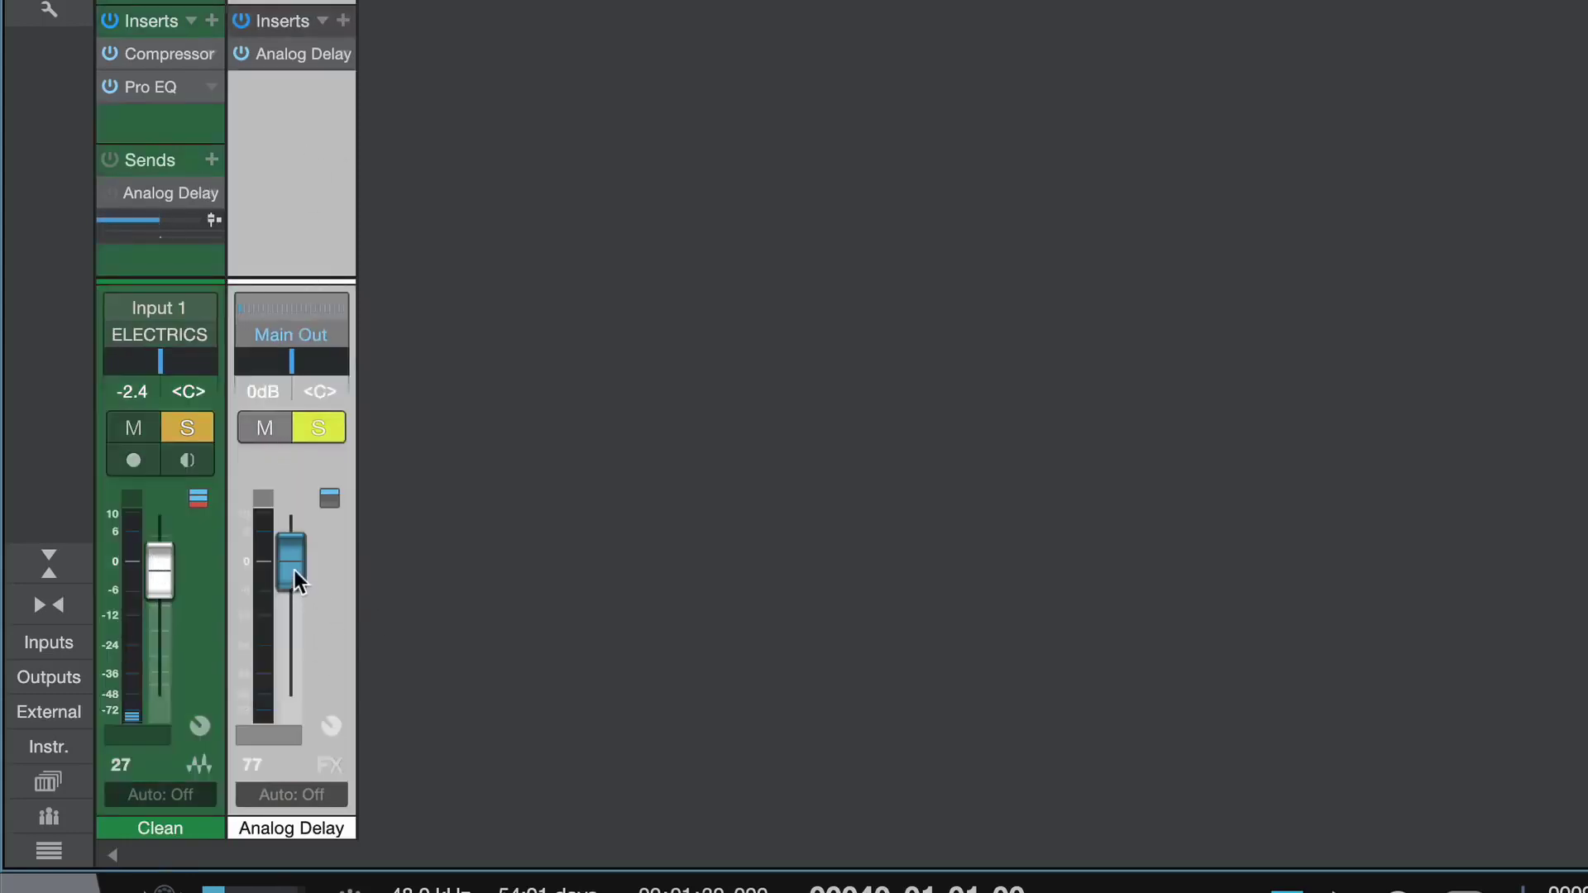
pyautogui.doubleClick(270, 56)
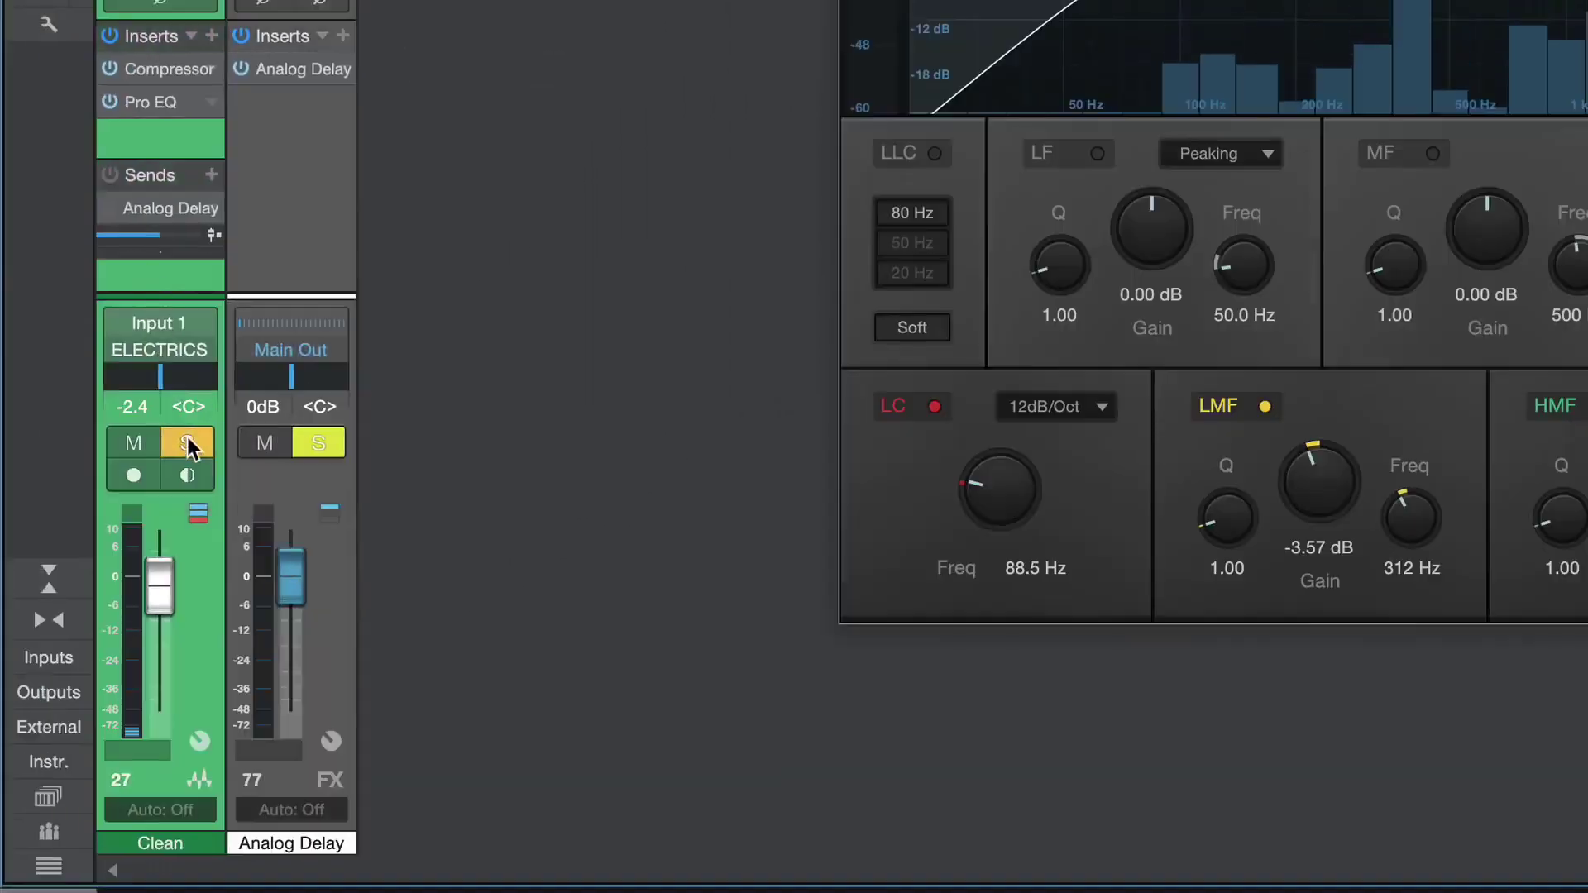
pyautogui.click(337, 159)
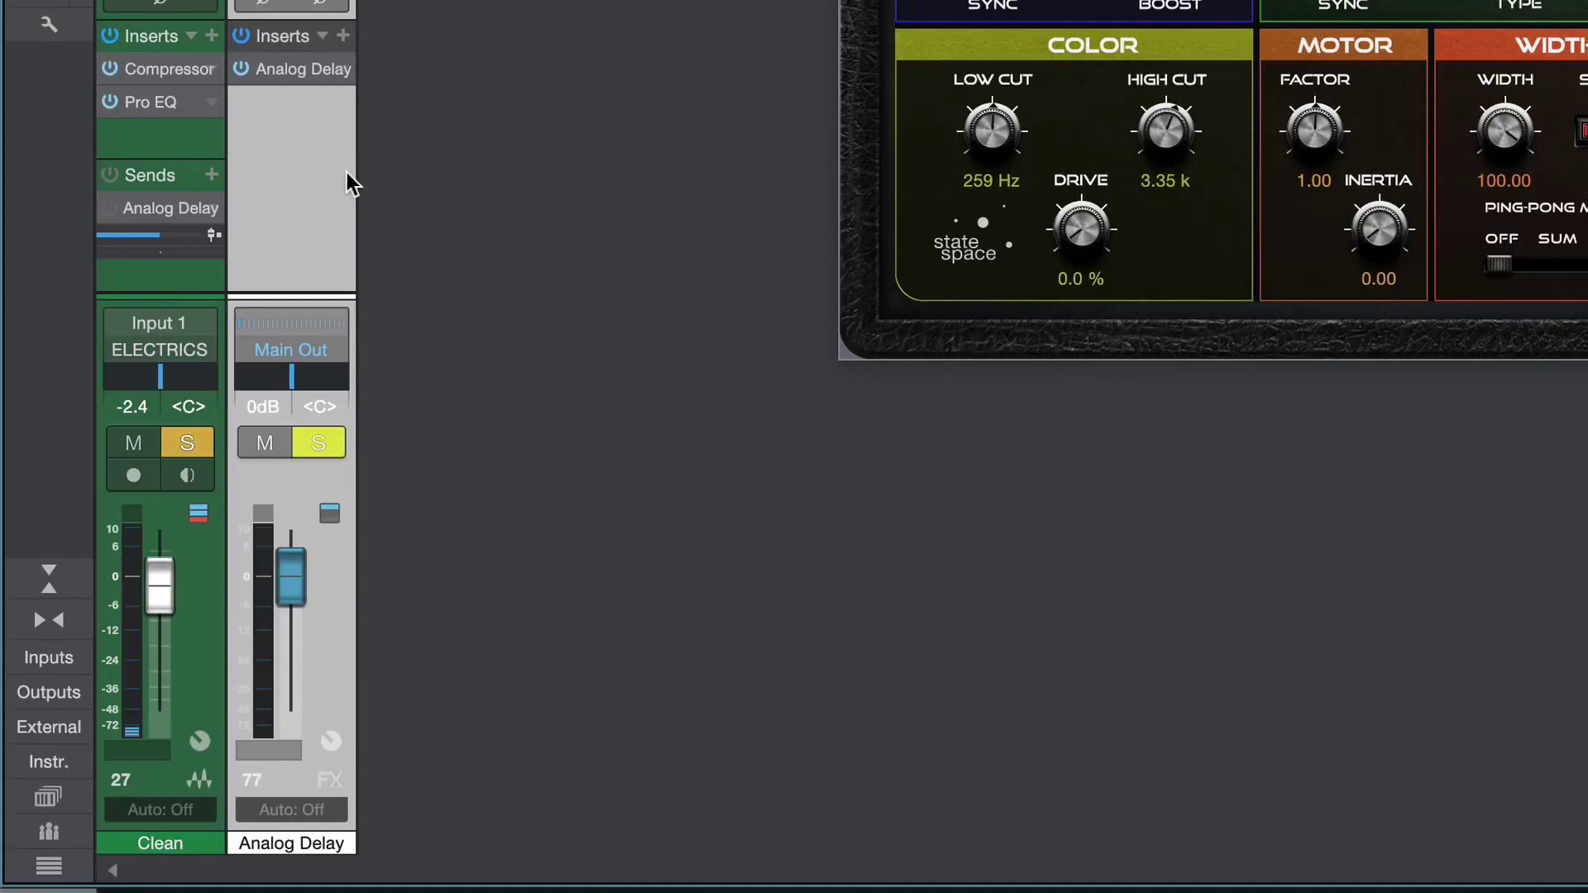
pyautogui.click(157, 276)
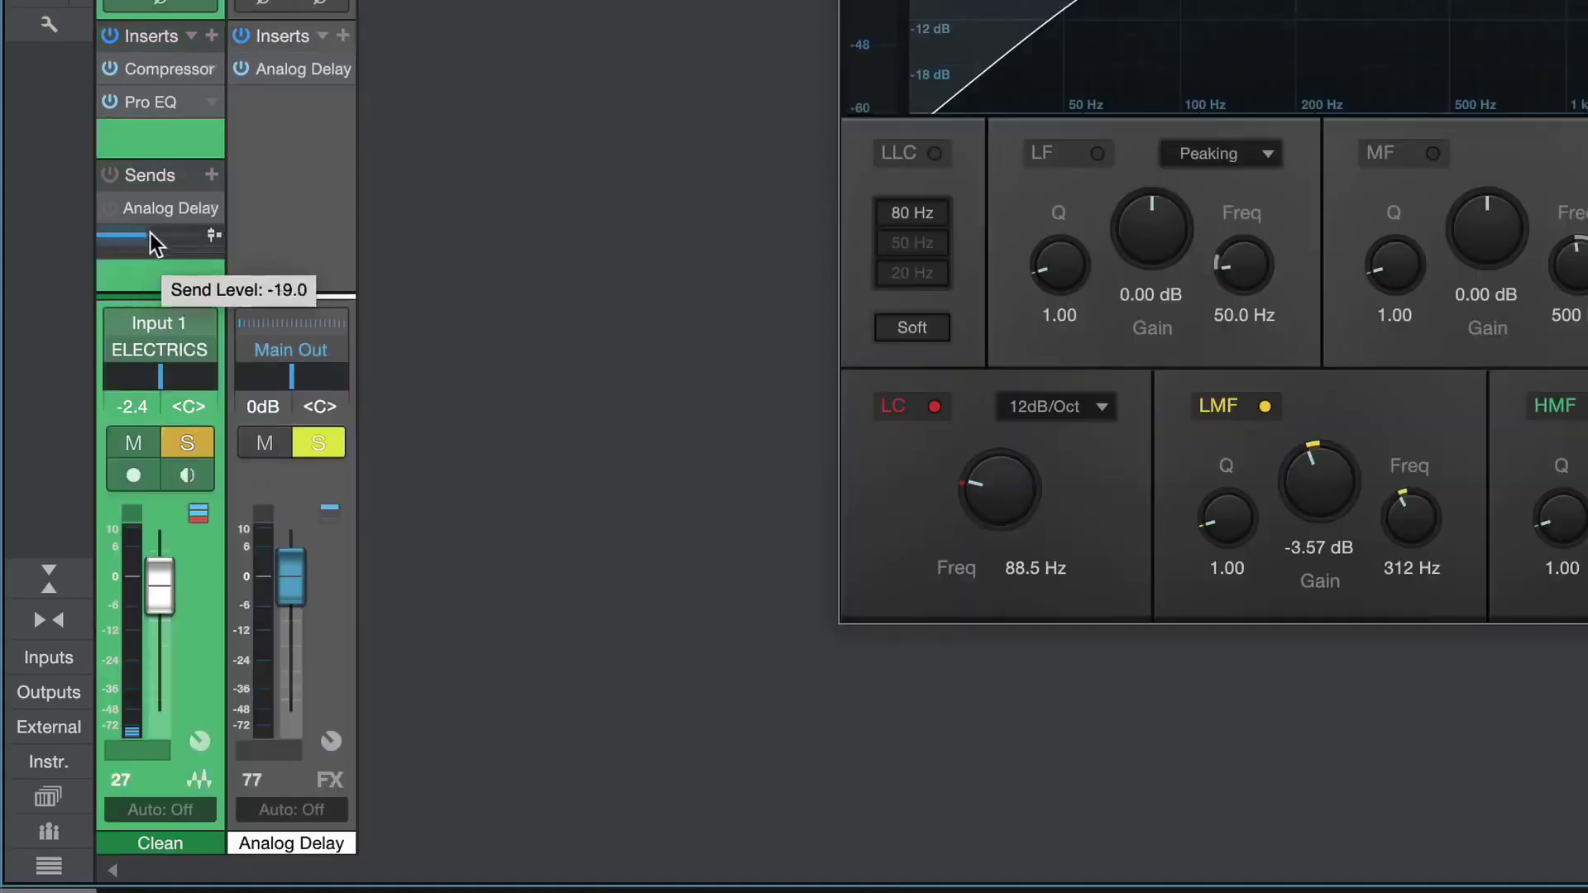
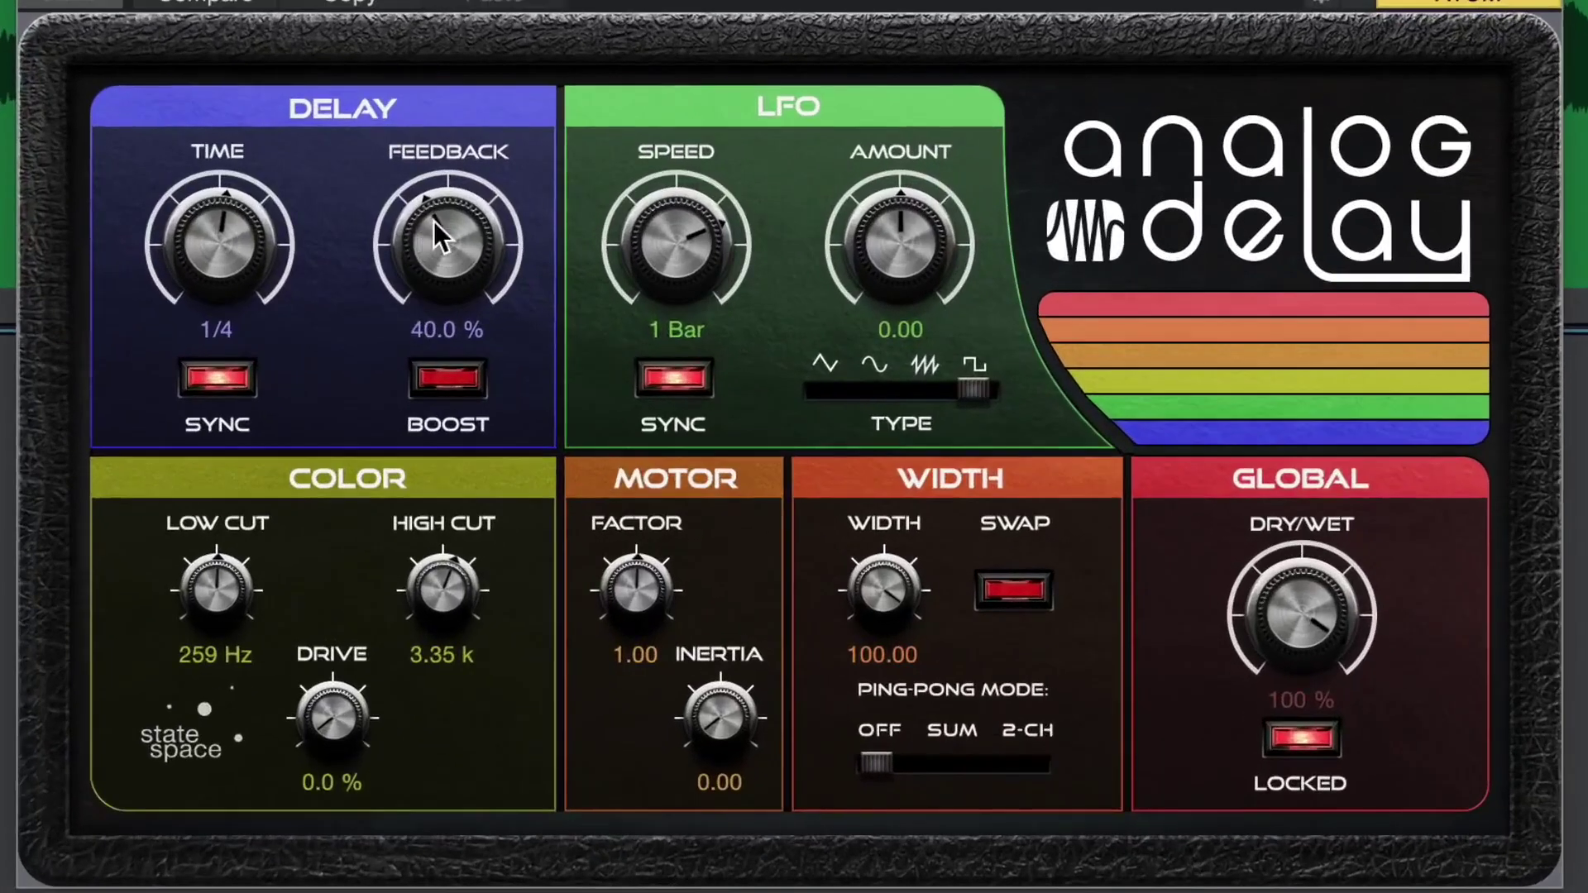
# Set the feedback of the FX channel's Analog Delay to 0%.
pyautogui.moveTo(433, 221); pyautogui.dragTo(450, 509)
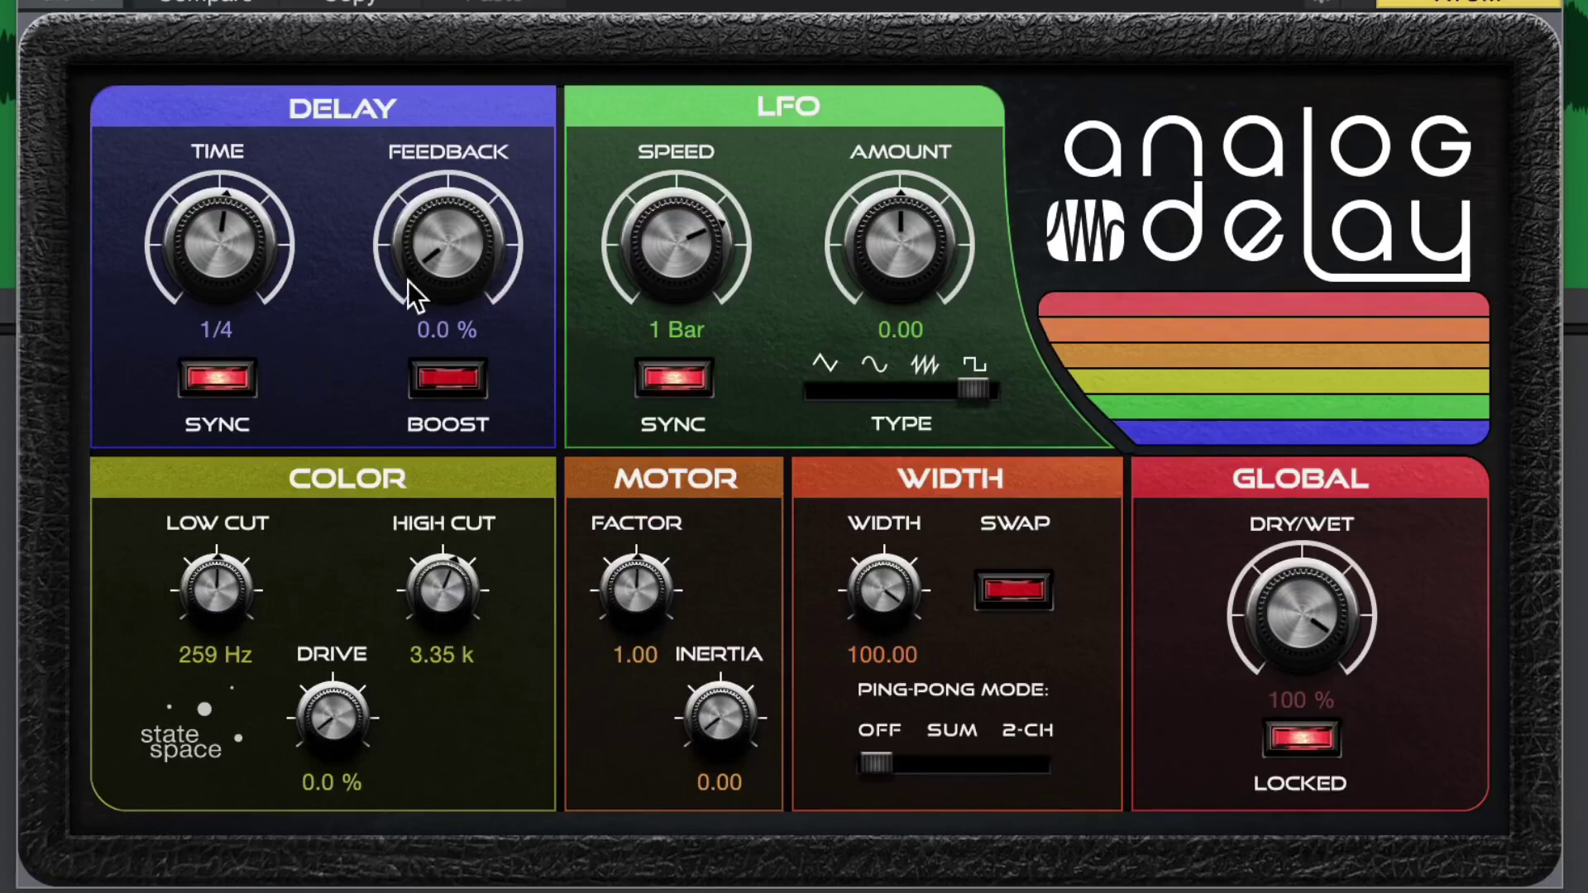
# Raise the delay feedback in stages to 34%, 91% and 100%, and turn on the feedback Boost.
pyautogui.moveTo(434, 262)
pyautogui.mouseDown()
pyautogui.moveTo(439, 141)
pyautogui.moveTo(439, 283)
pyautogui.mouseUp()
pyautogui.moveTo(450, 240); pyautogui.dragTo(464, 119)
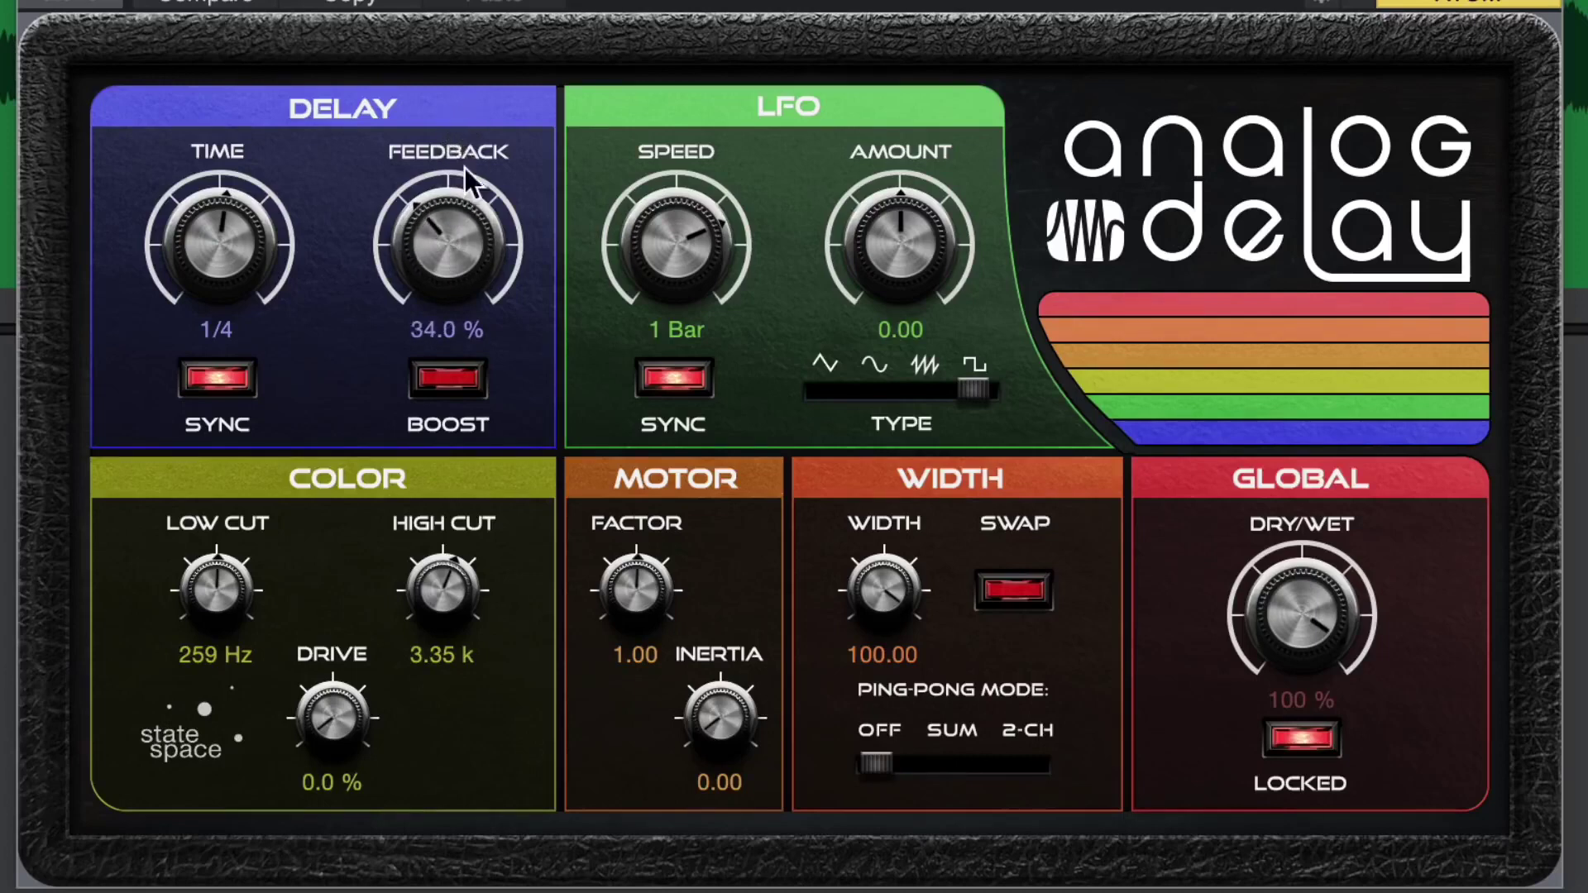
pyautogui.moveTo(446, 213); pyautogui.dragTo(465, 54)
pyautogui.moveTo(454, 241); pyautogui.dragTo(448, 170)
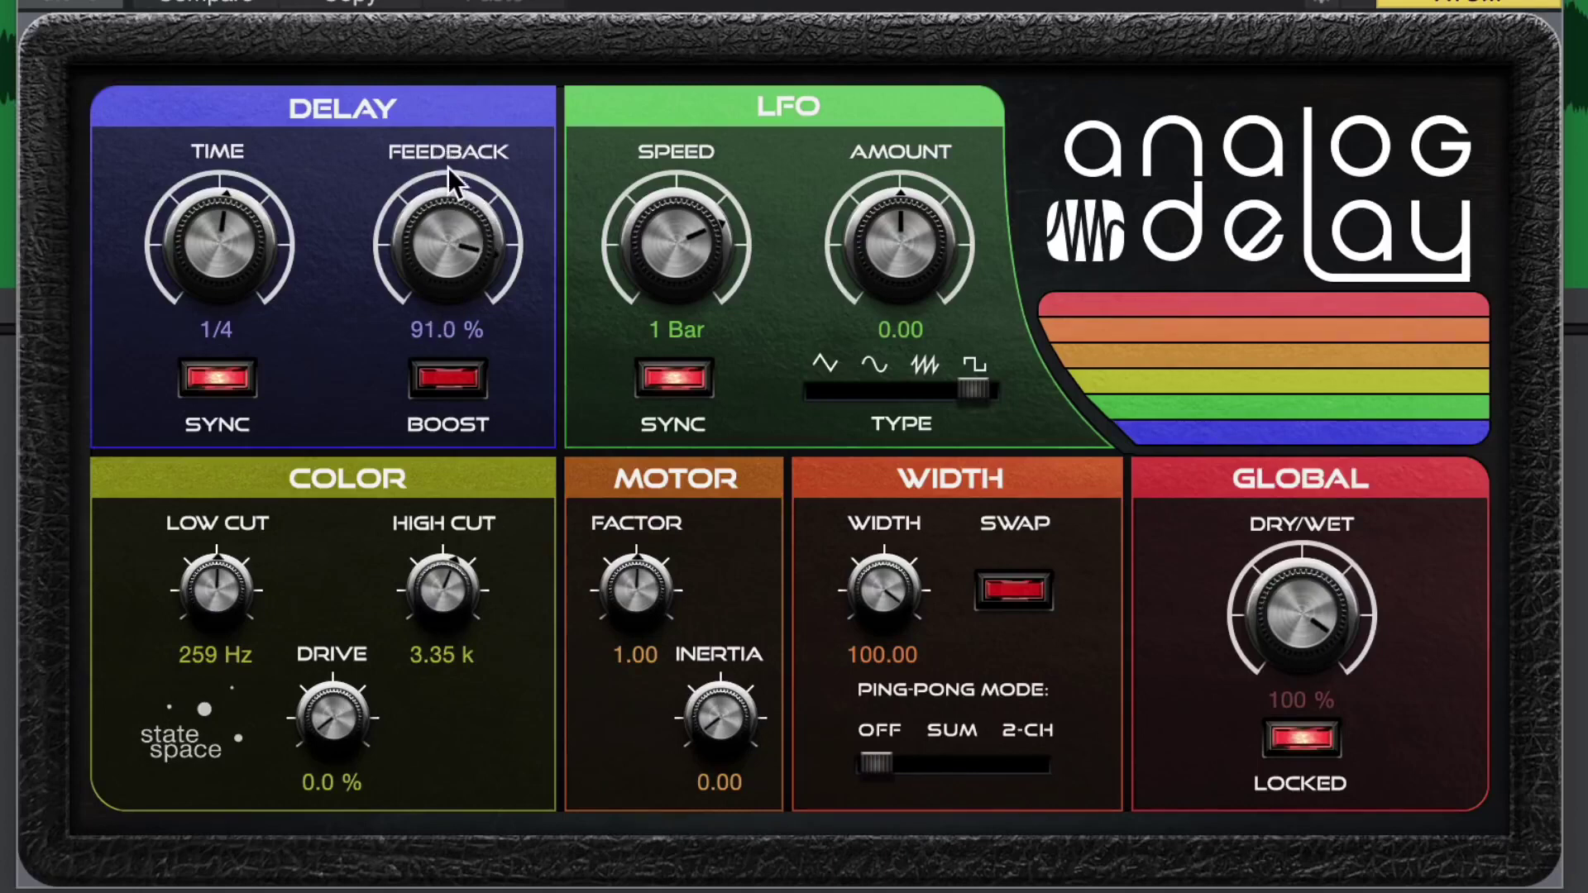
pyautogui.moveTo(466, 231); pyautogui.dragTo(475, 152)
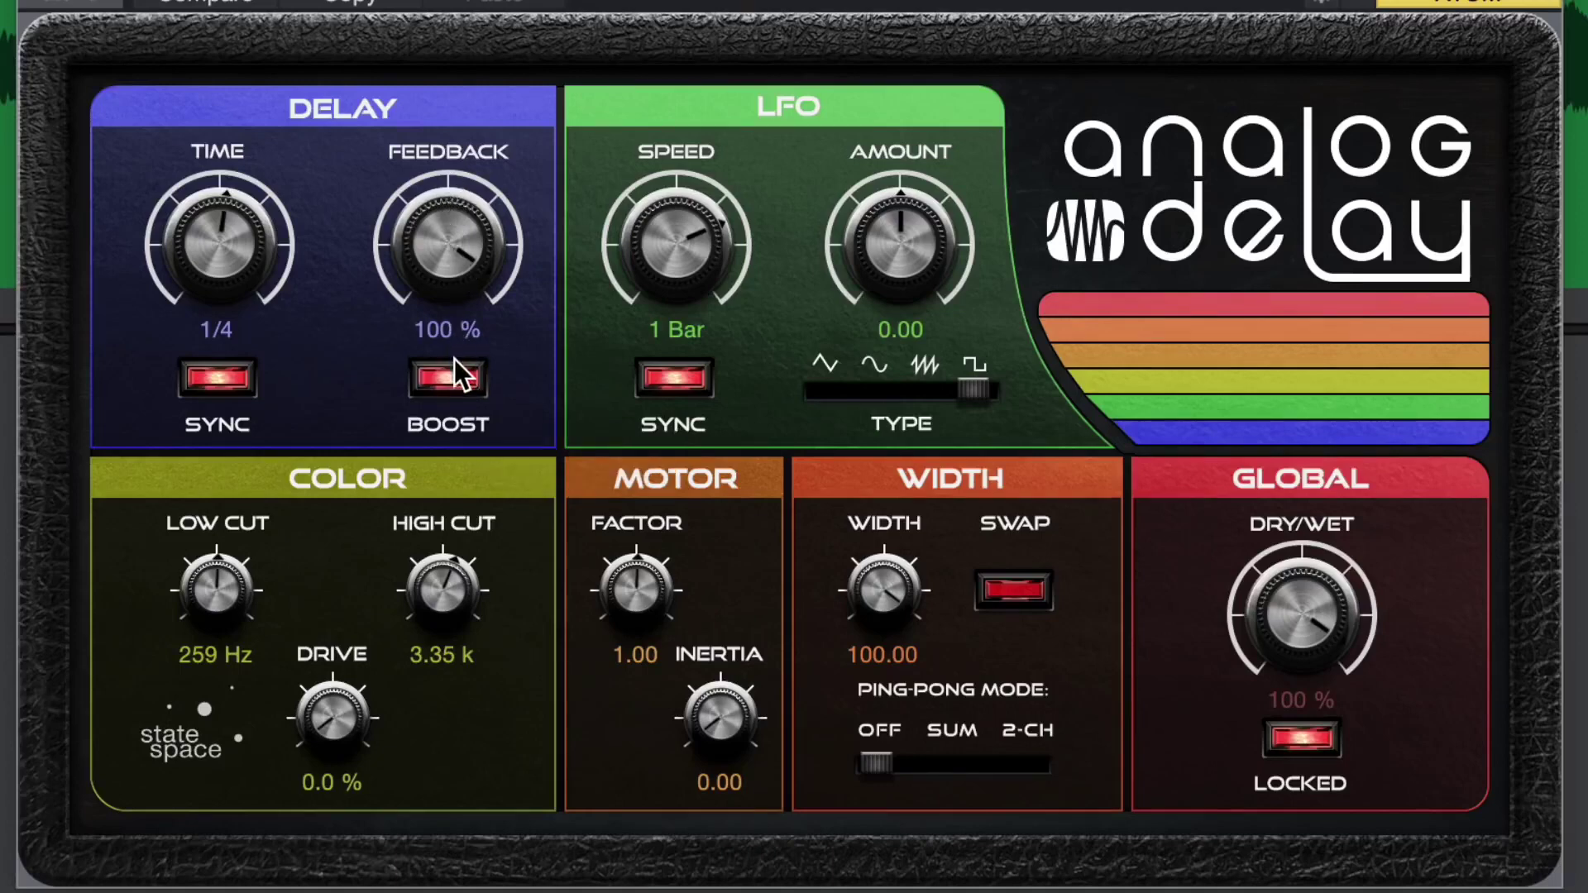
# Turn off the feedback Boost and, after trying 0% and 100%, set the delay feedback to 40%.
pyautogui.moveTo(488, 248); pyautogui.dragTo(488, 347)
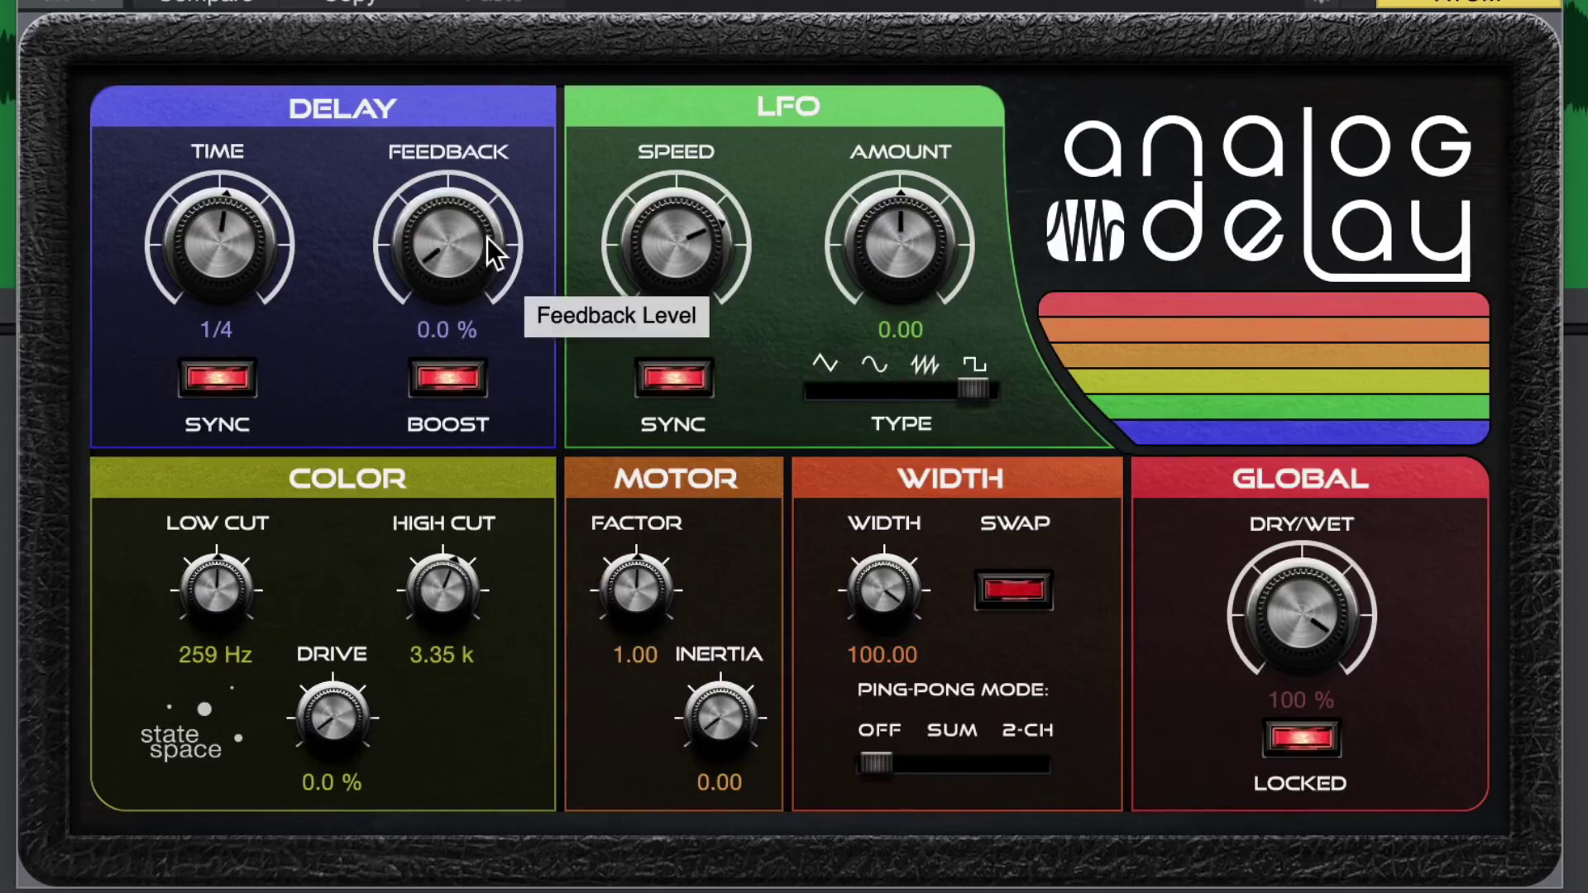
pyautogui.click(461, 374)
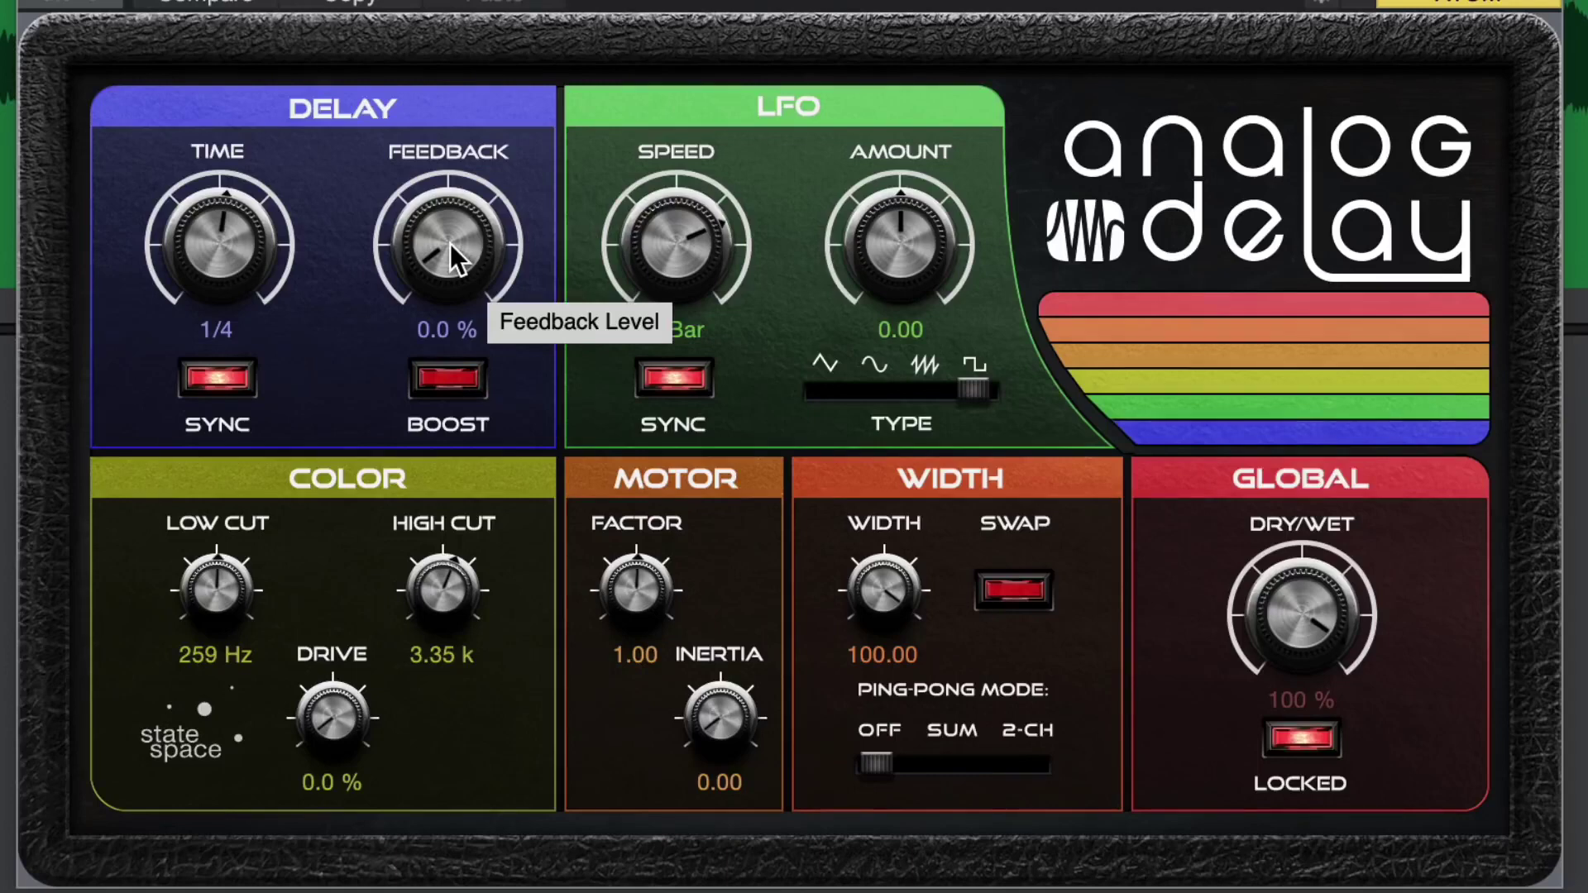
pyautogui.moveTo(450, 243); pyautogui.dragTo(447, 4)
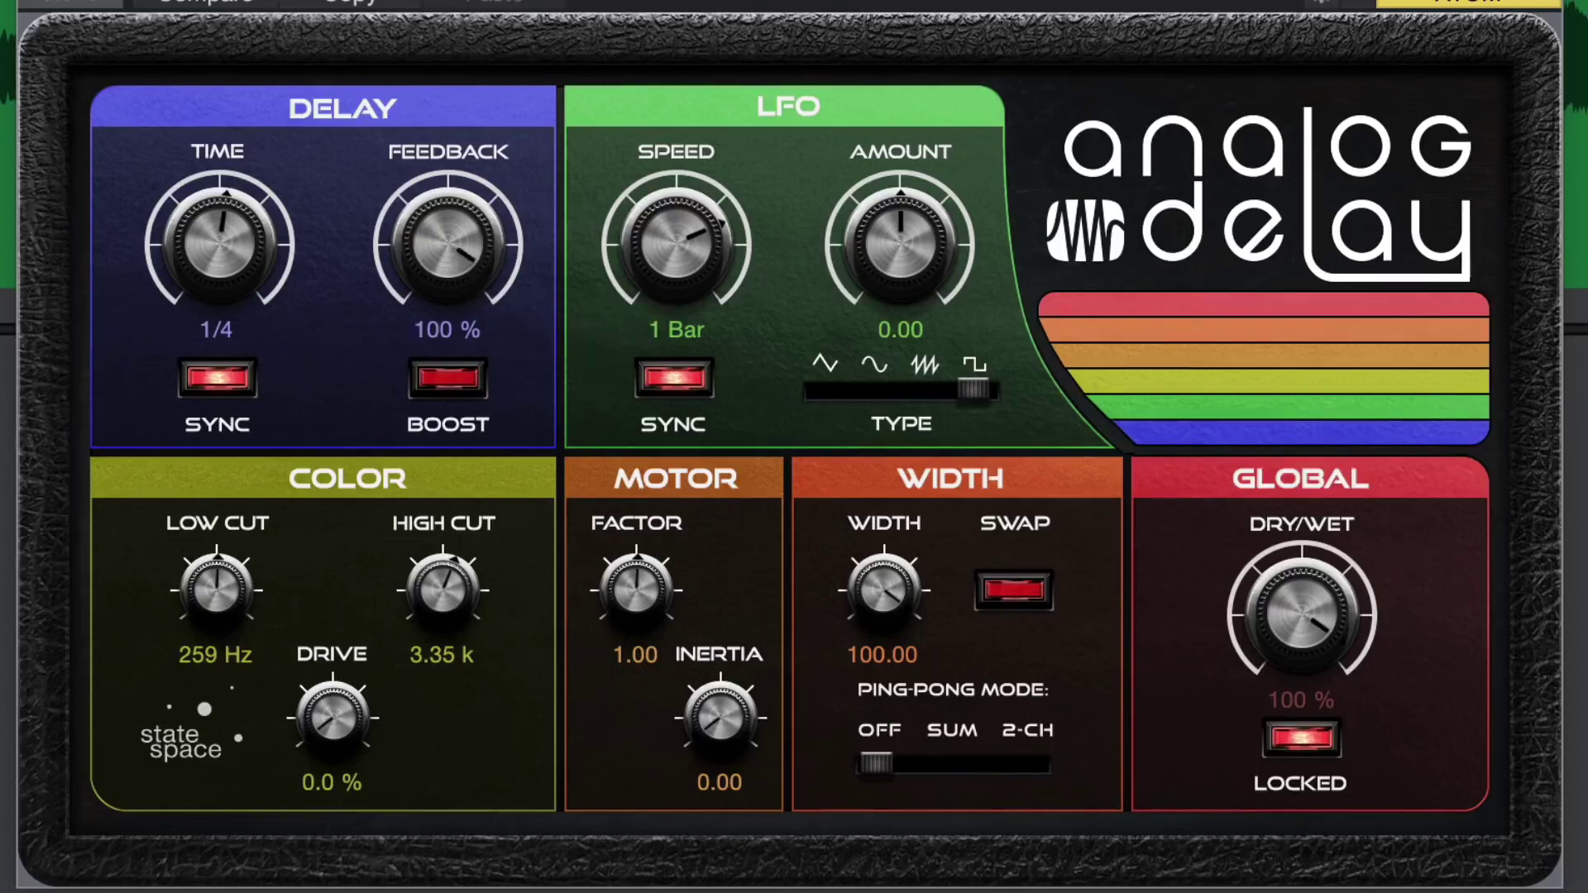
pyautogui.hotkey('ctrl', 'z')
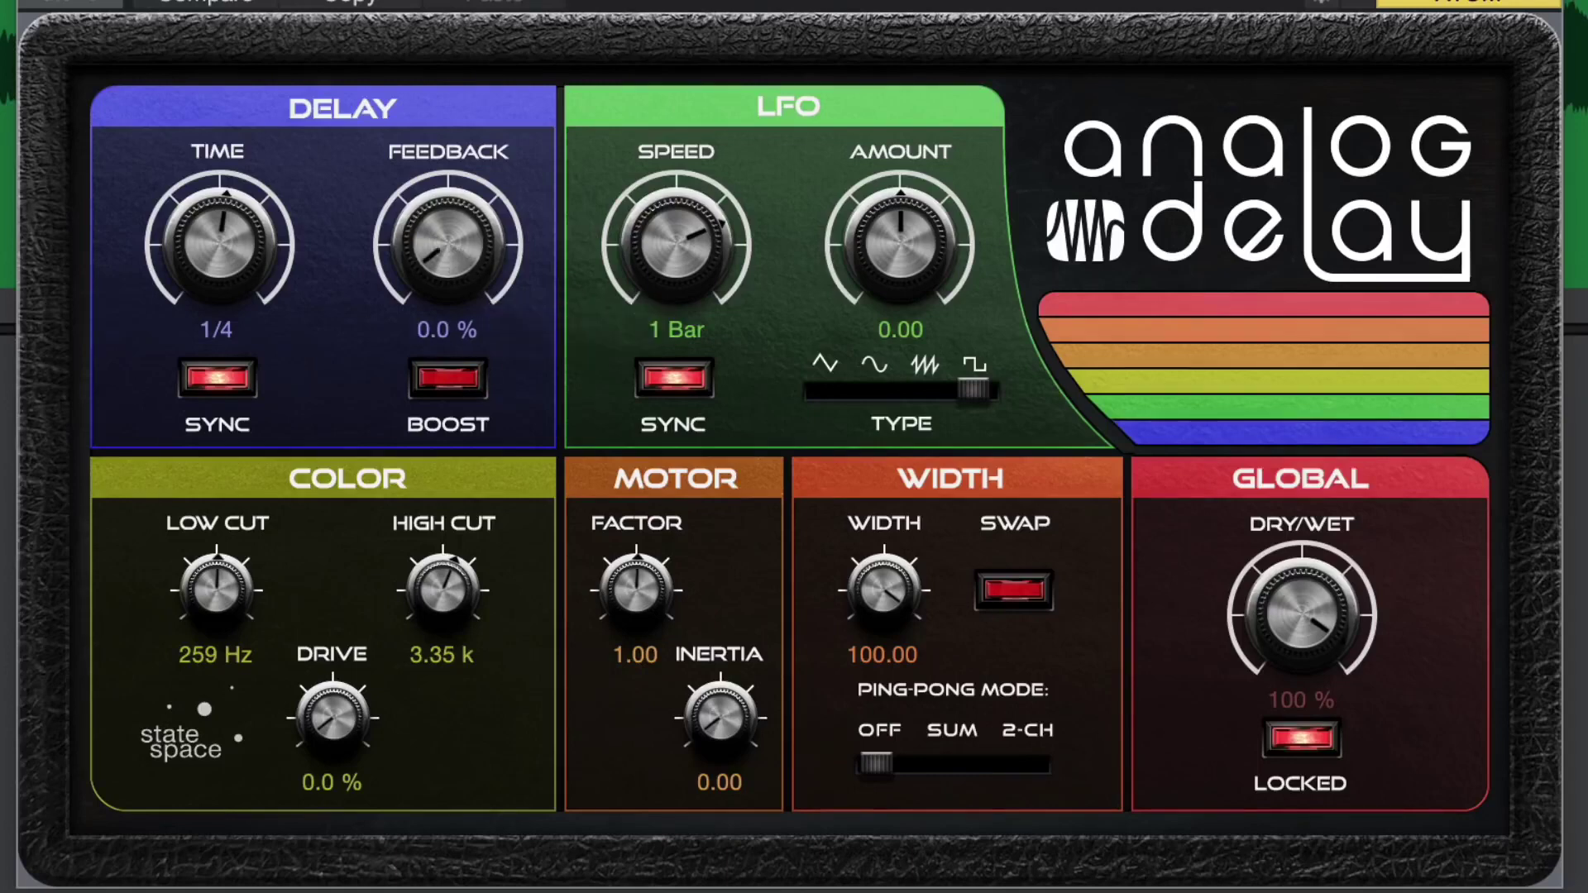
pyautogui.moveTo(496, 265); pyautogui.dragTo(476, 81)
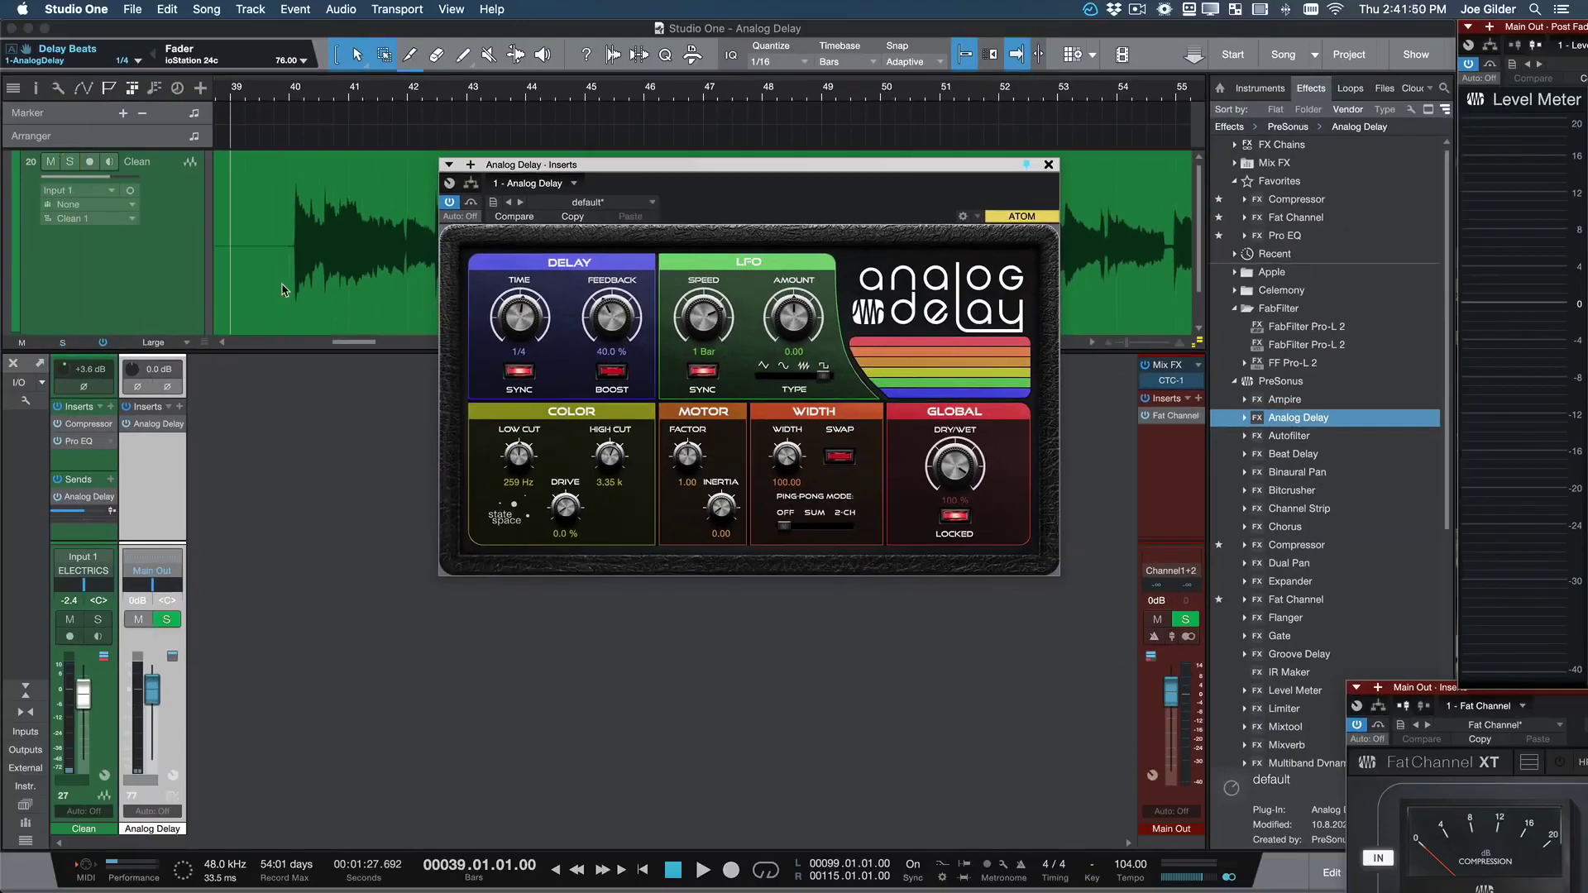
# Play the song from about bar 39 and solo the Clean track.
pyautogui.click(281, 289)
pyautogui.press('space')
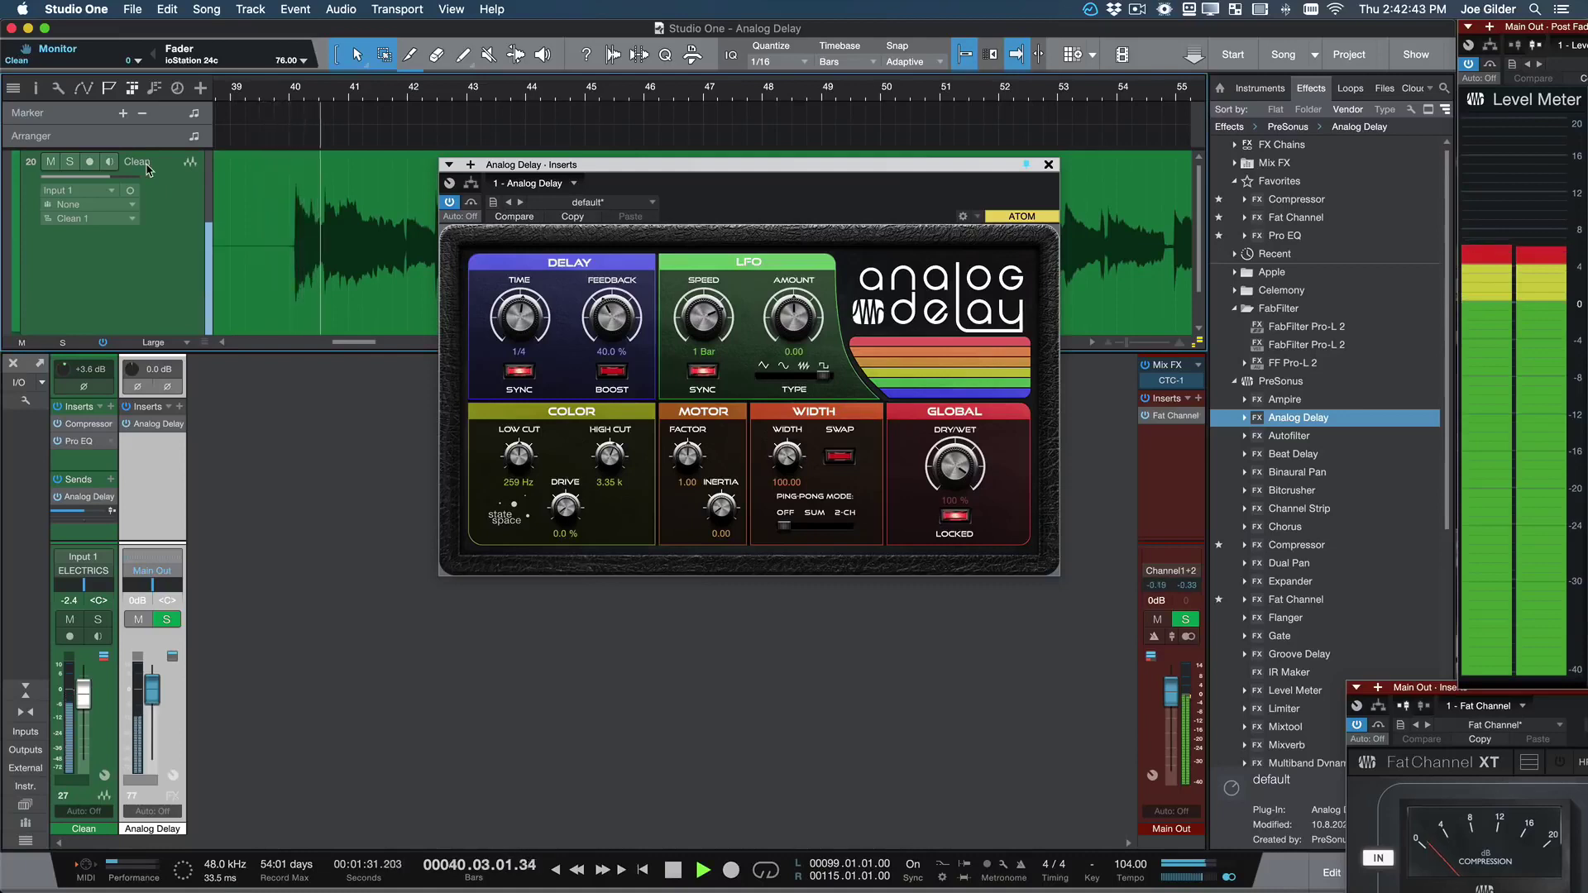
pyautogui.click(160, 259)
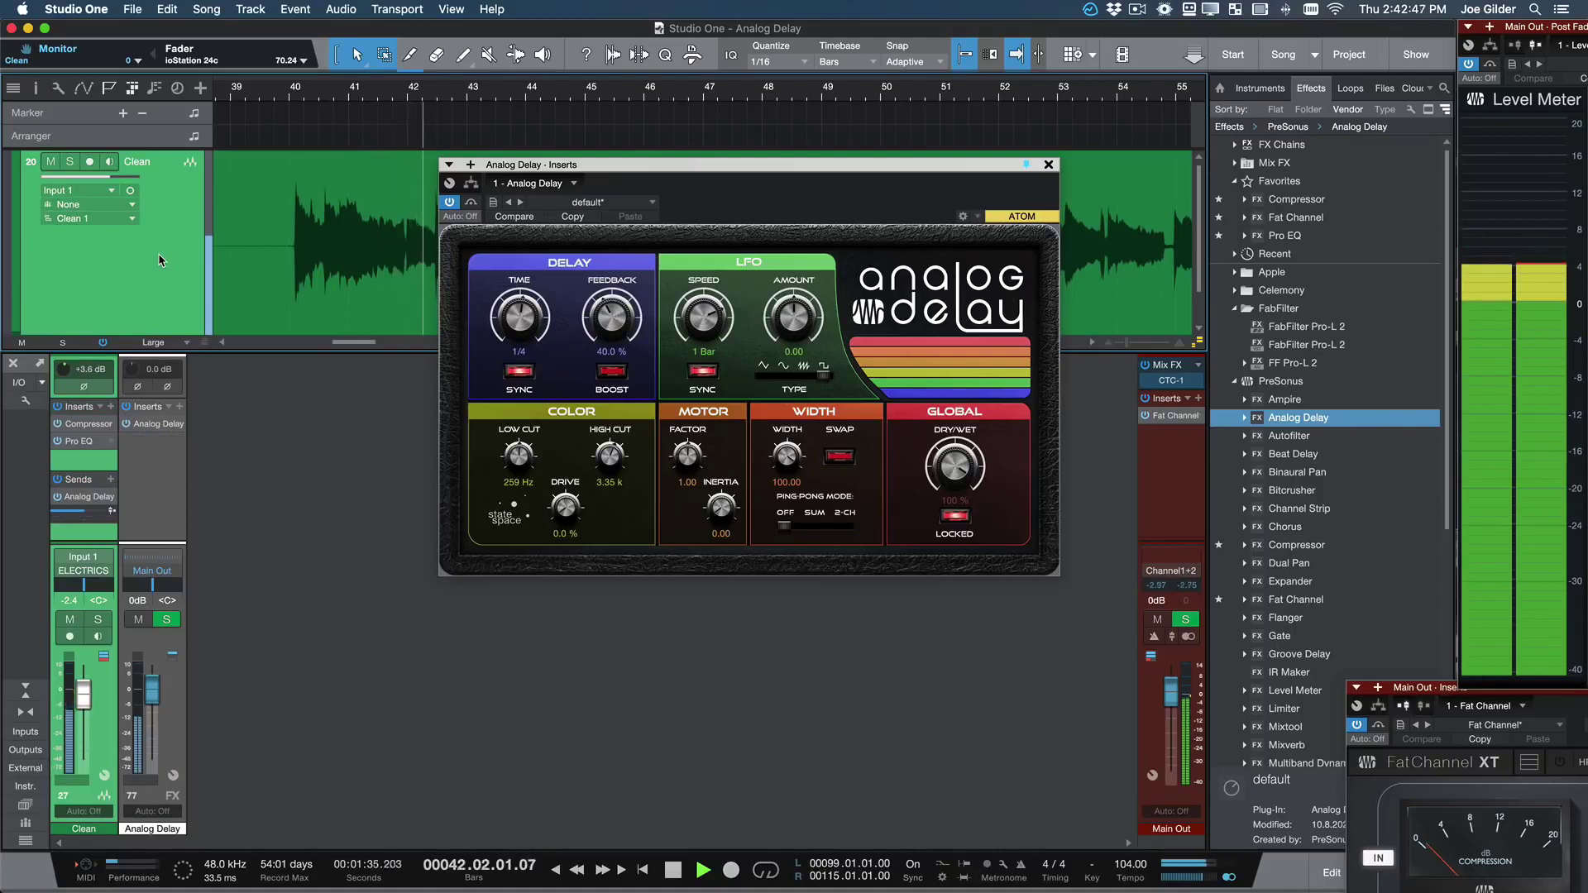
pyautogui.press('s')
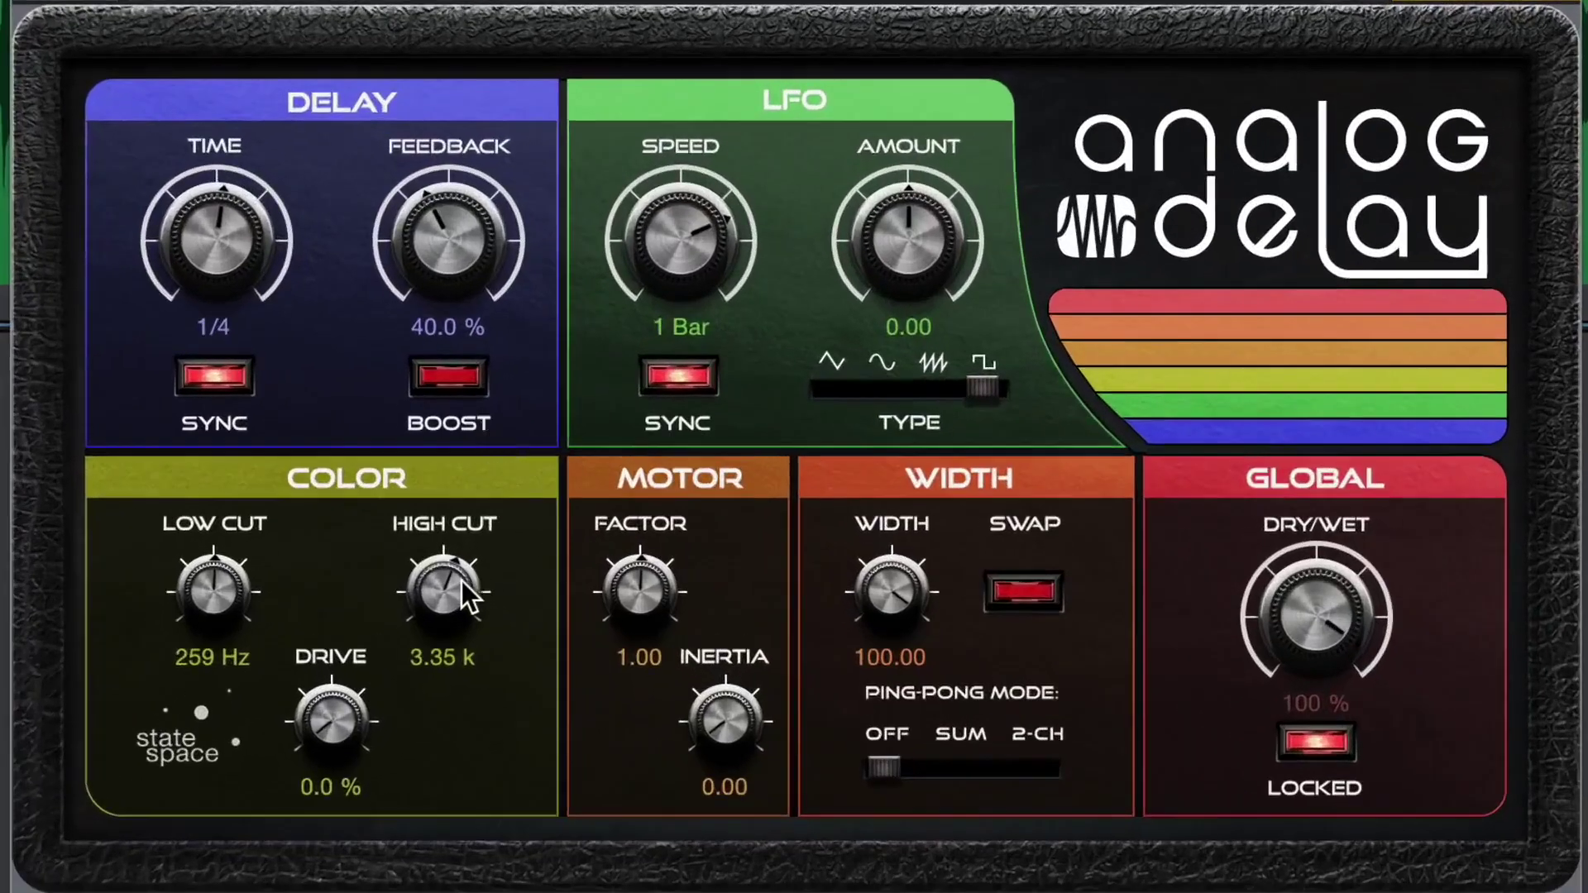
# Set the delay's high cut to 1.93 kHz and its low cut to 310 Hz, trying 80.8 Hz and 515 Hz on the way.
pyautogui.moveTo(444, 580); pyautogui.dragTo(448, 639)
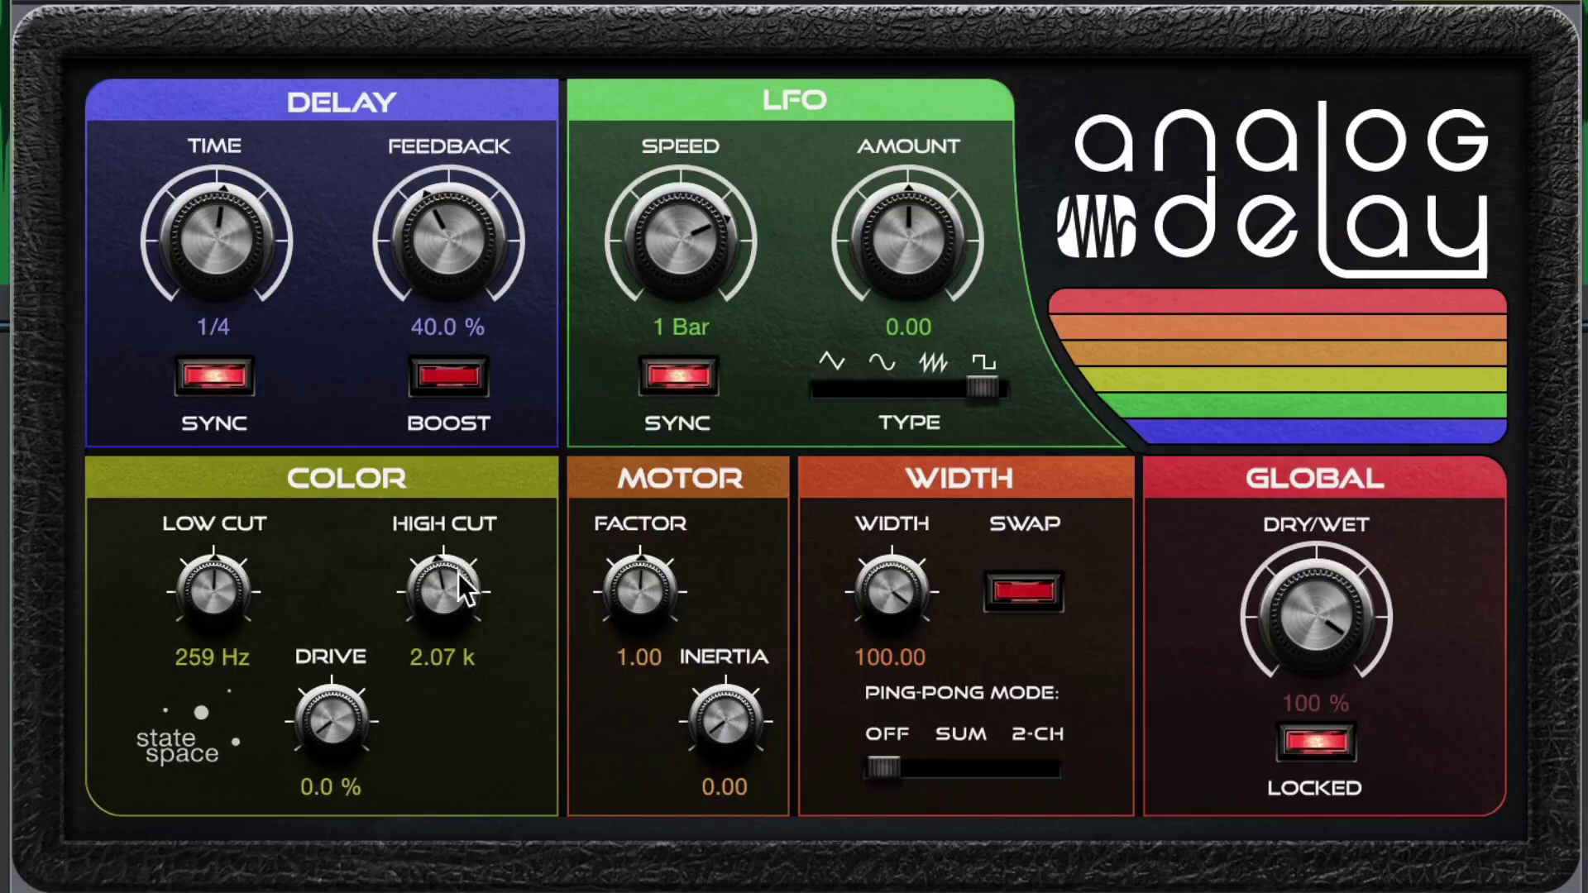
pyautogui.moveTo(459, 616); pyautogui.dragTo(455, 614)
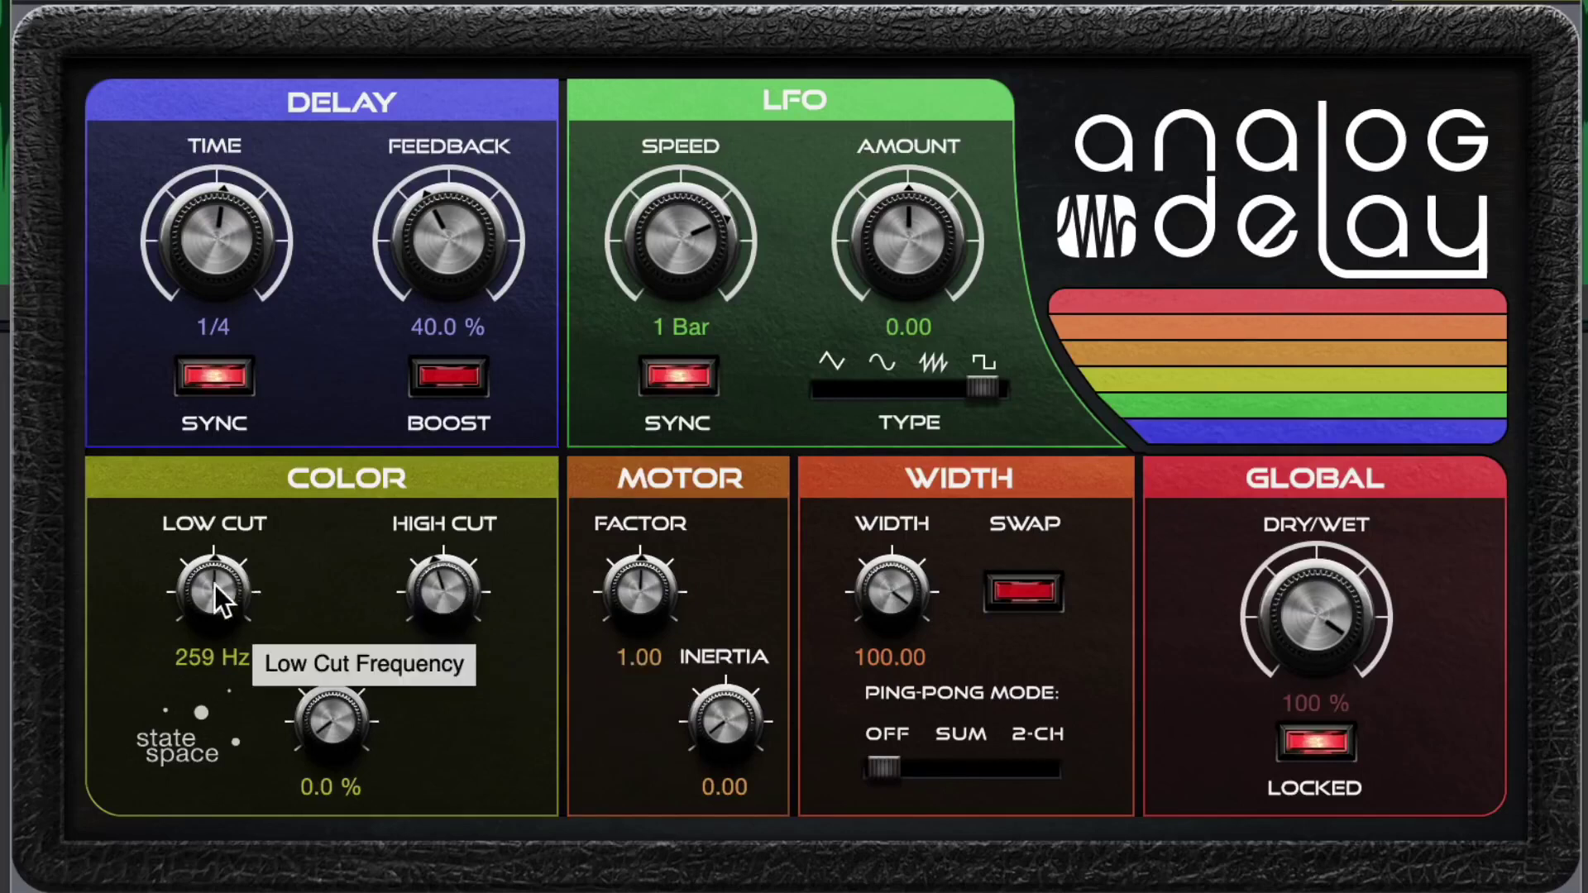
pyautogui.moveTo(215, 589); pyautogui.dragTo(212, 617)
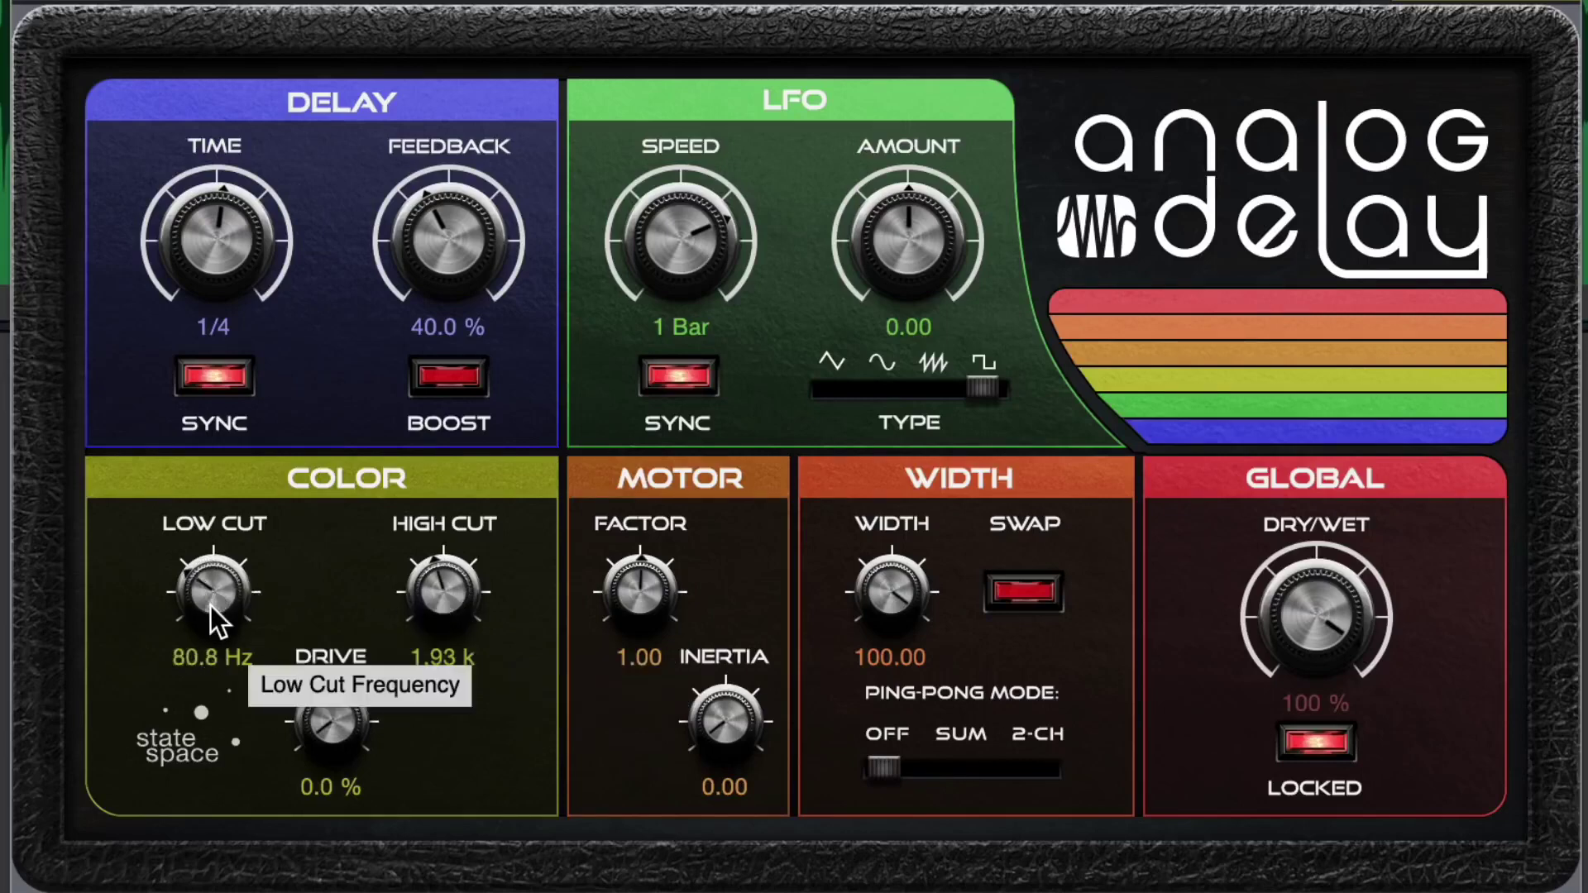
pyautogui.moveTo(210, 606); pyautogui.dragTo(223, 464)
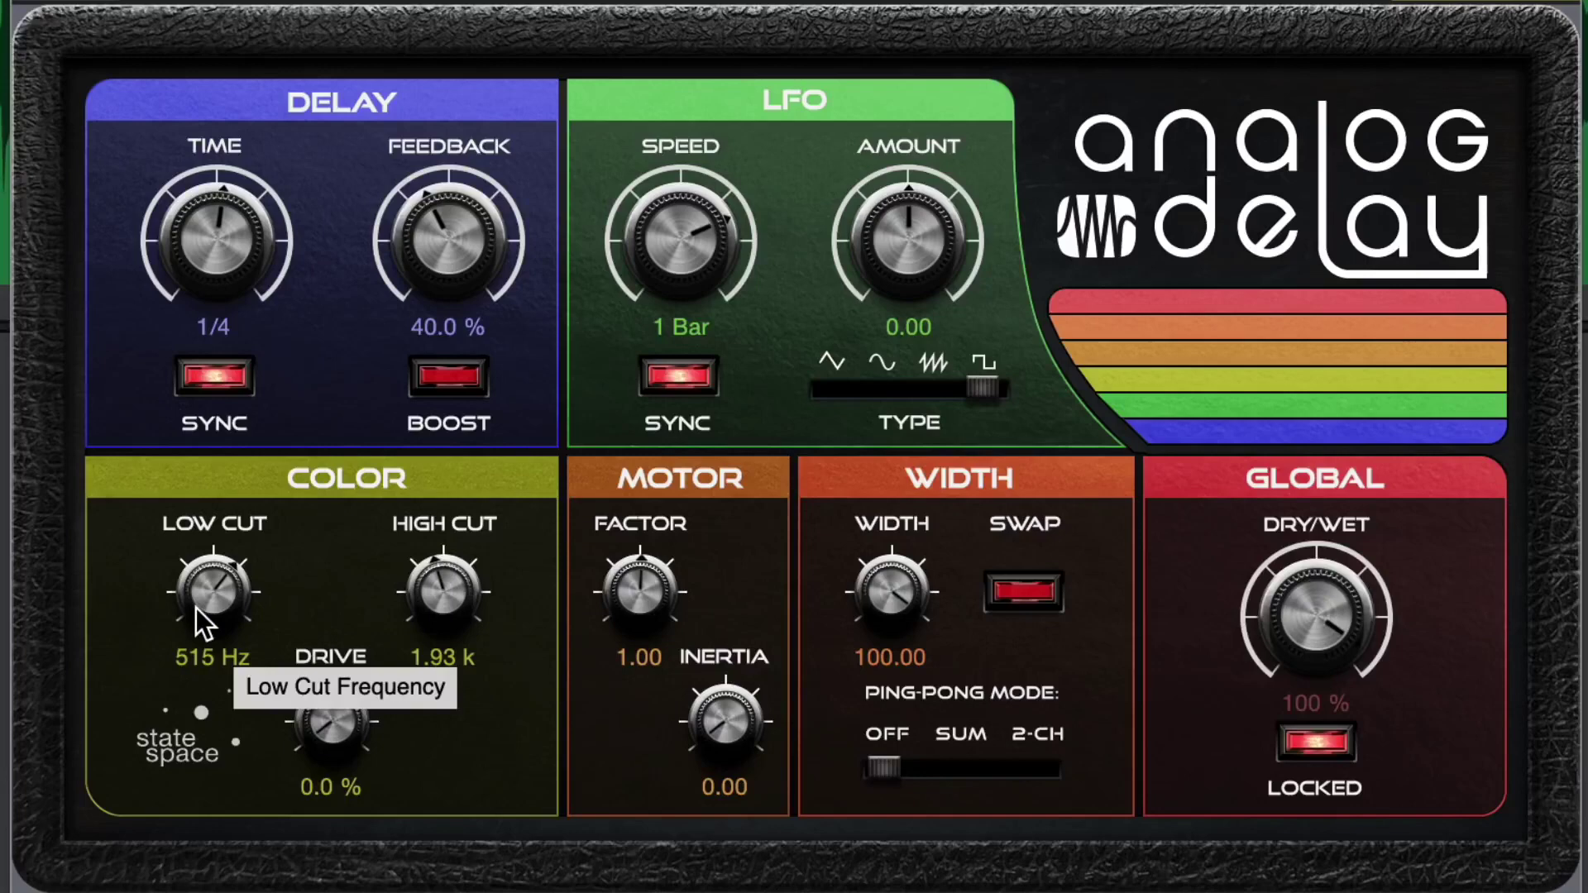
pyautogui.moveTo(196, 608); pyautogui.dragTo(200, 655)
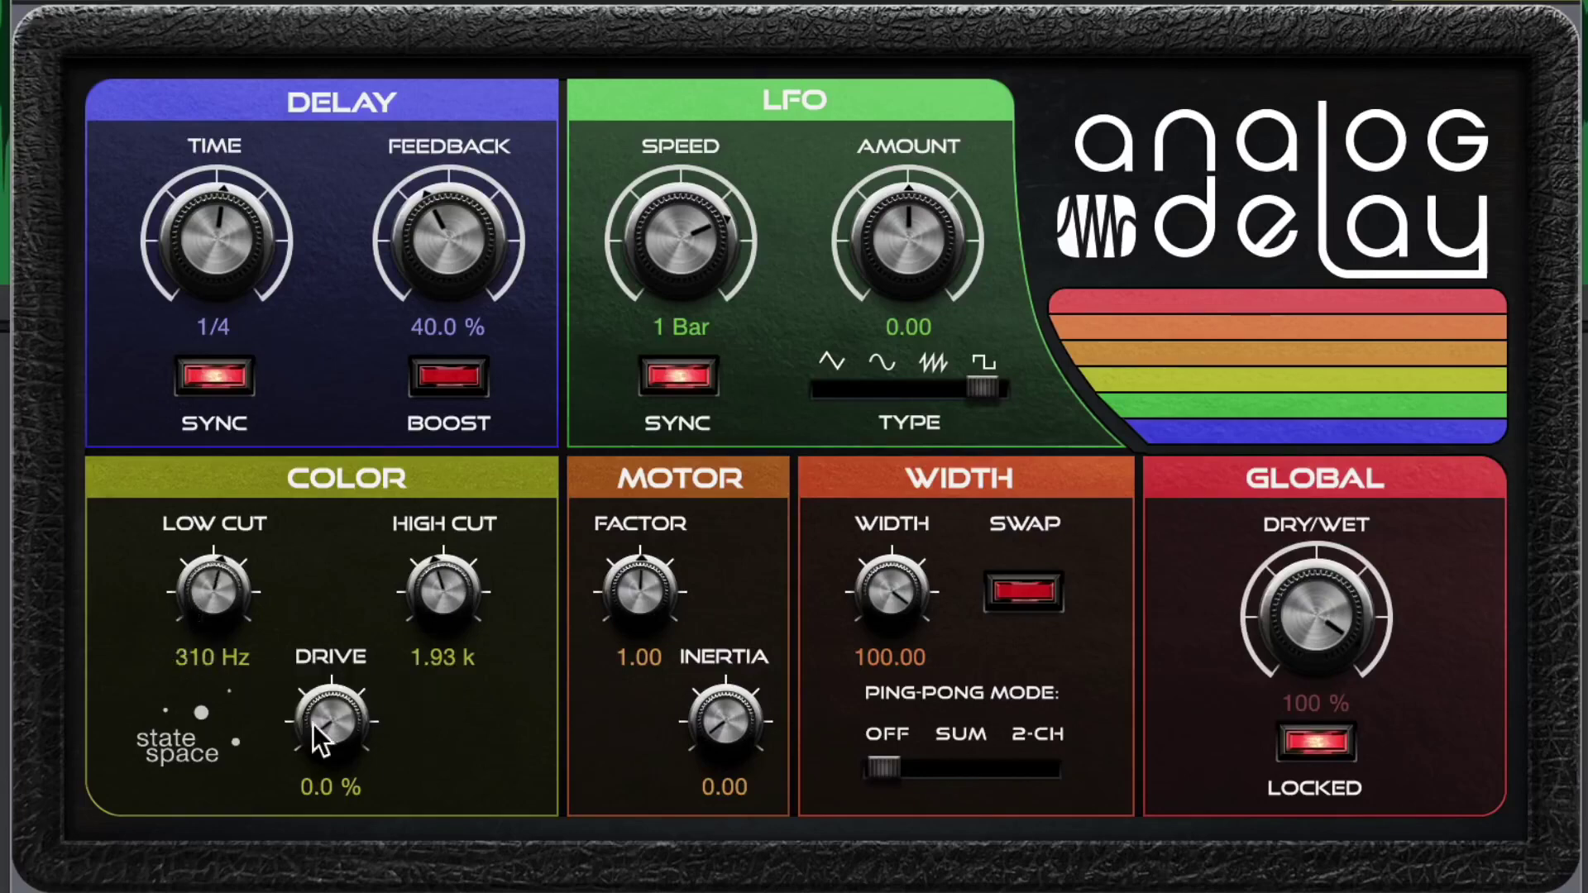
# Sweep the tape saturation Drive up through 35% and 75% to 100%, and return it to 0%.
pyautogui.moveTo(342, 706); pyautogui.dragTo(357, 575)
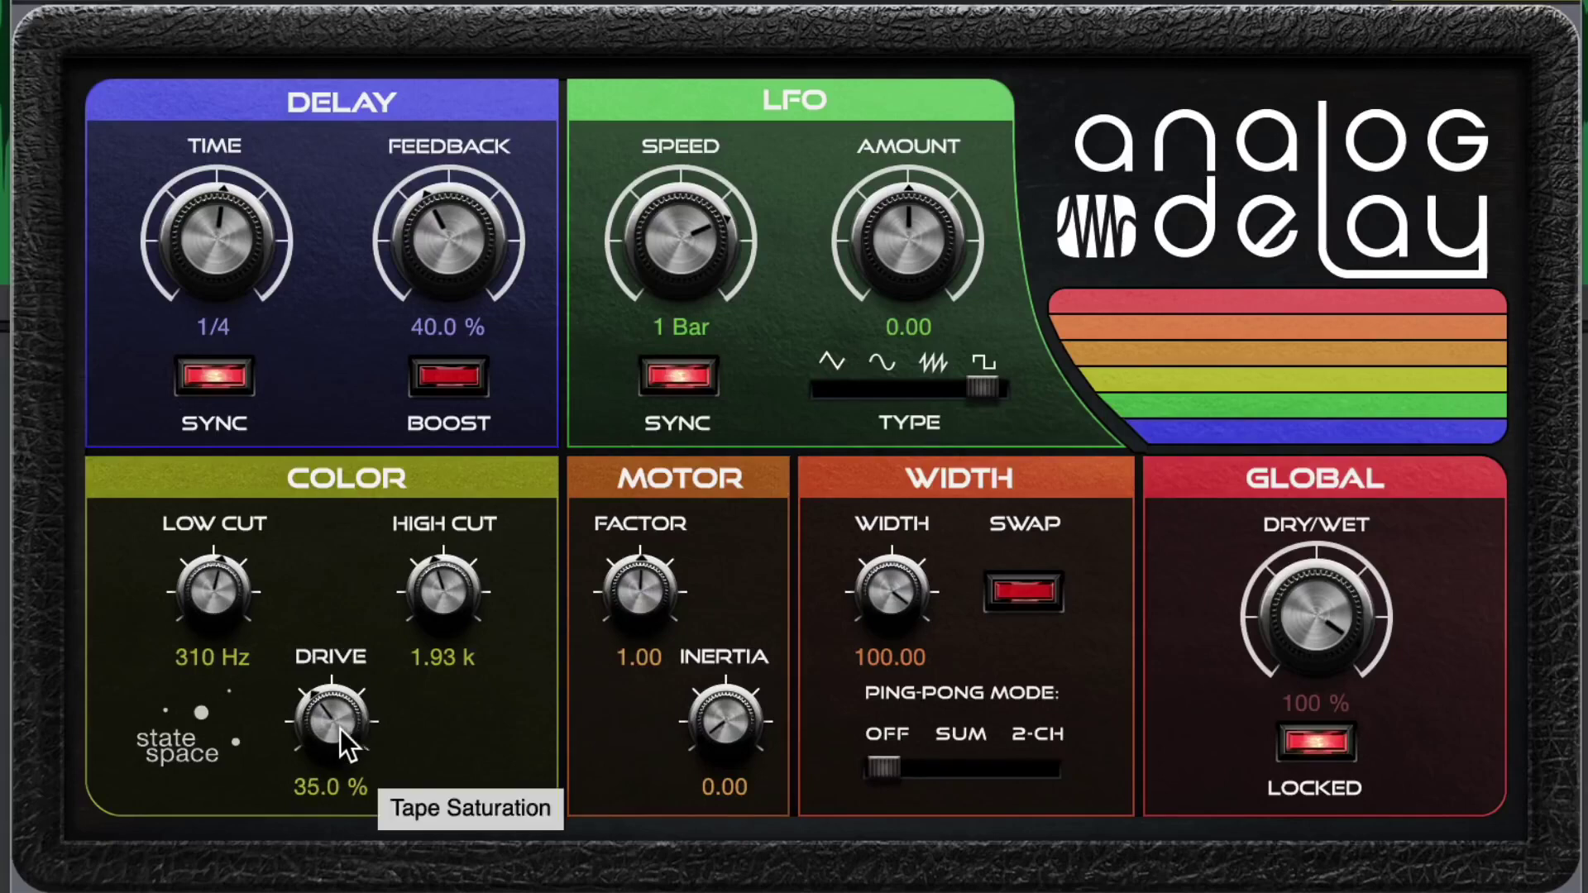
pyautogui.moveTo(340, 728); pyautogui.dragTo(362, 585)
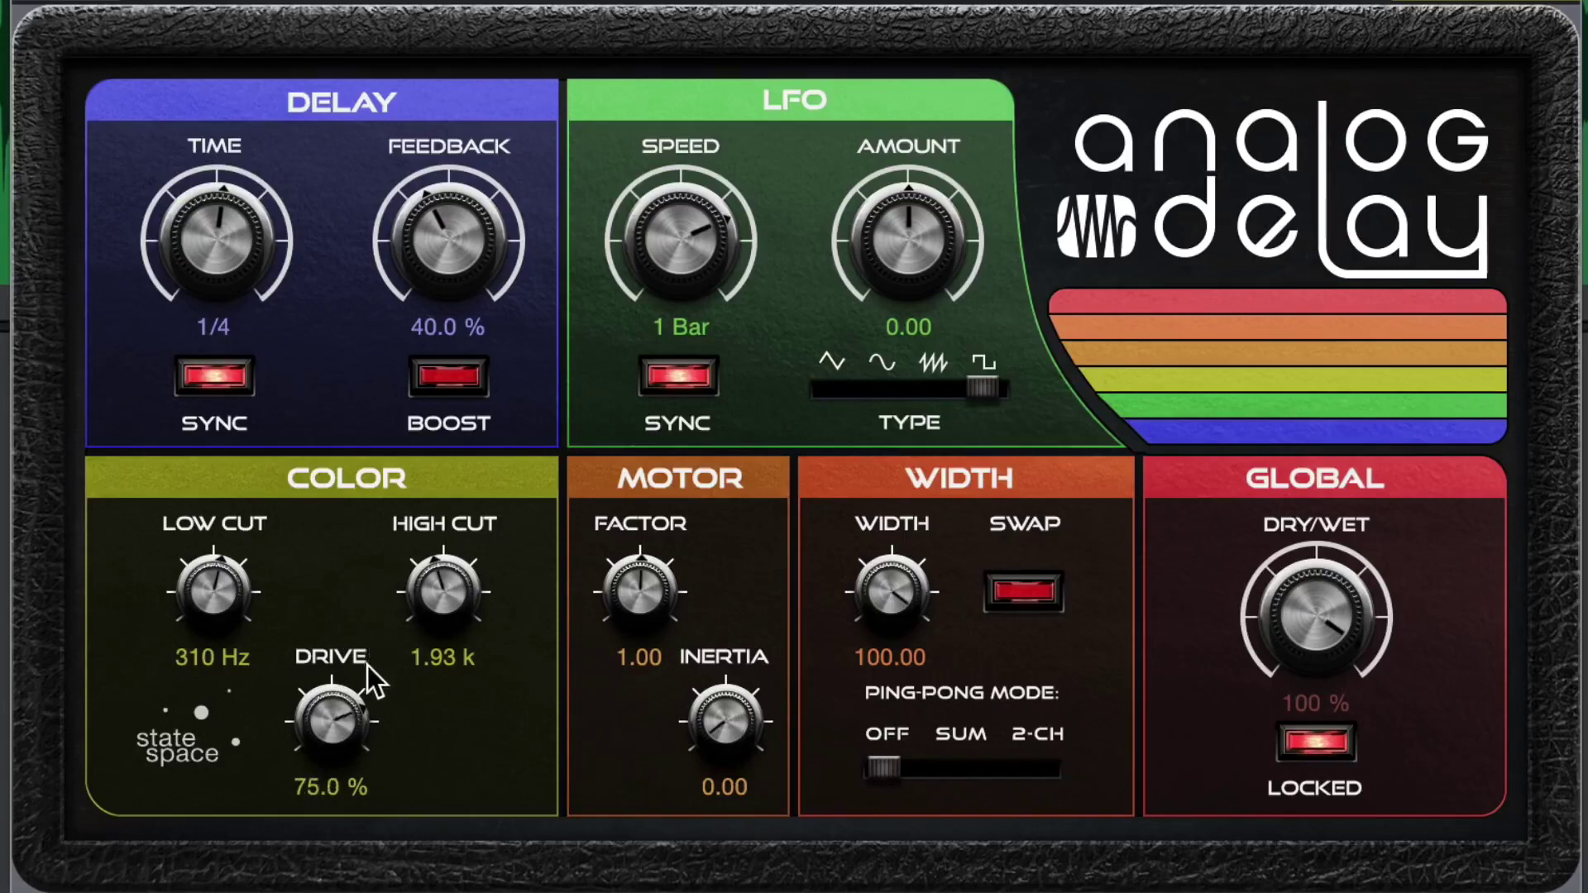
pyautogui.moveTo(339, 720); pyautogui.dragTo(340, 538)
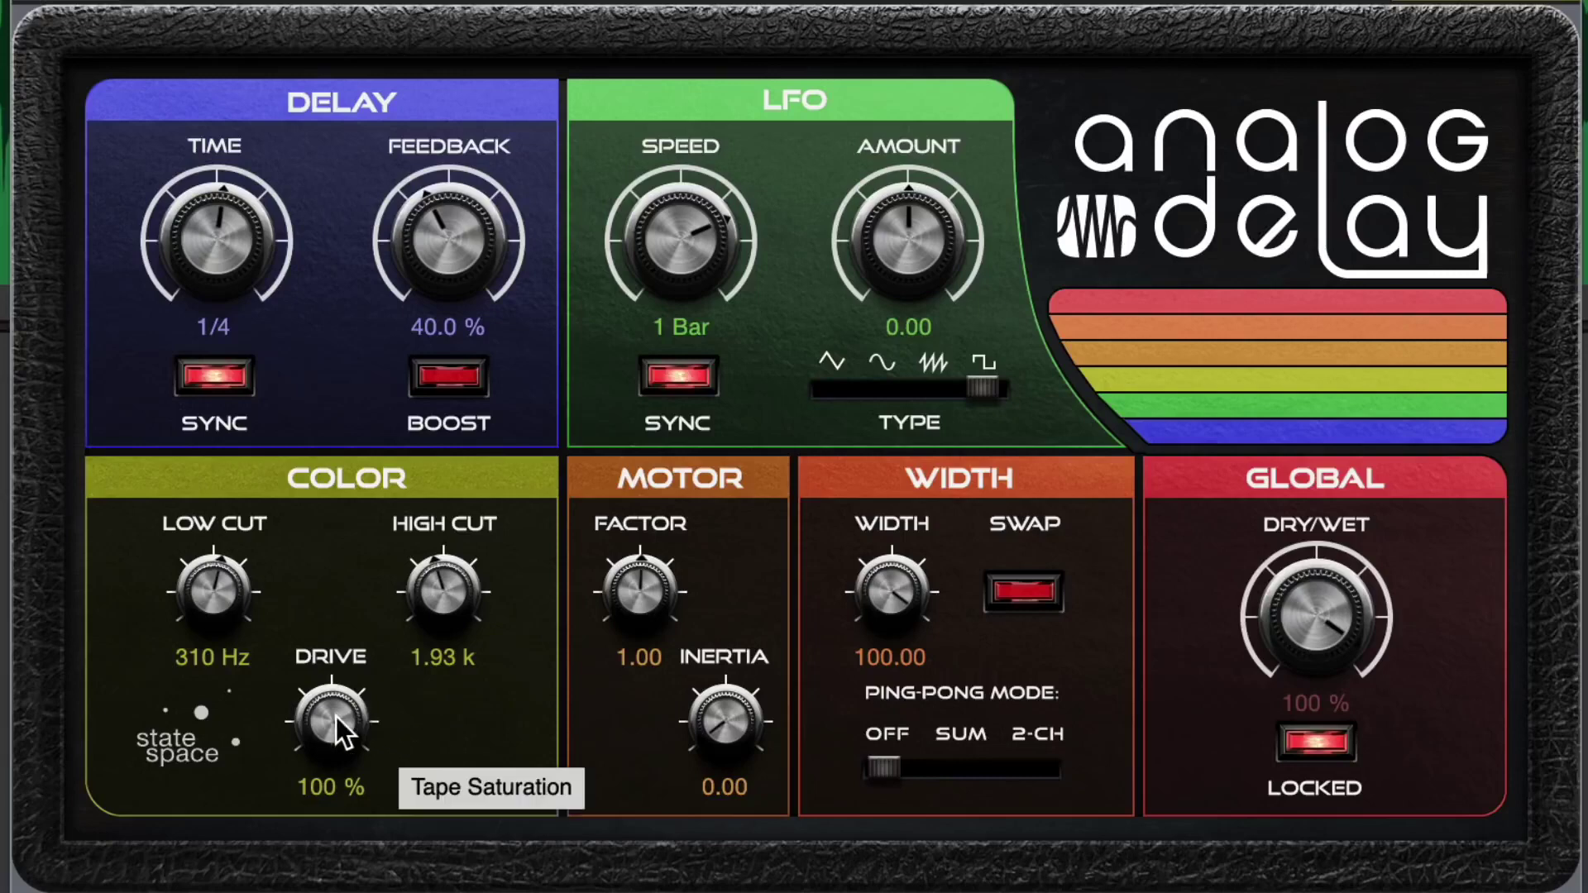
pyautogui.moveTo(335, 716); pyautogui.dragTo(306, 892)
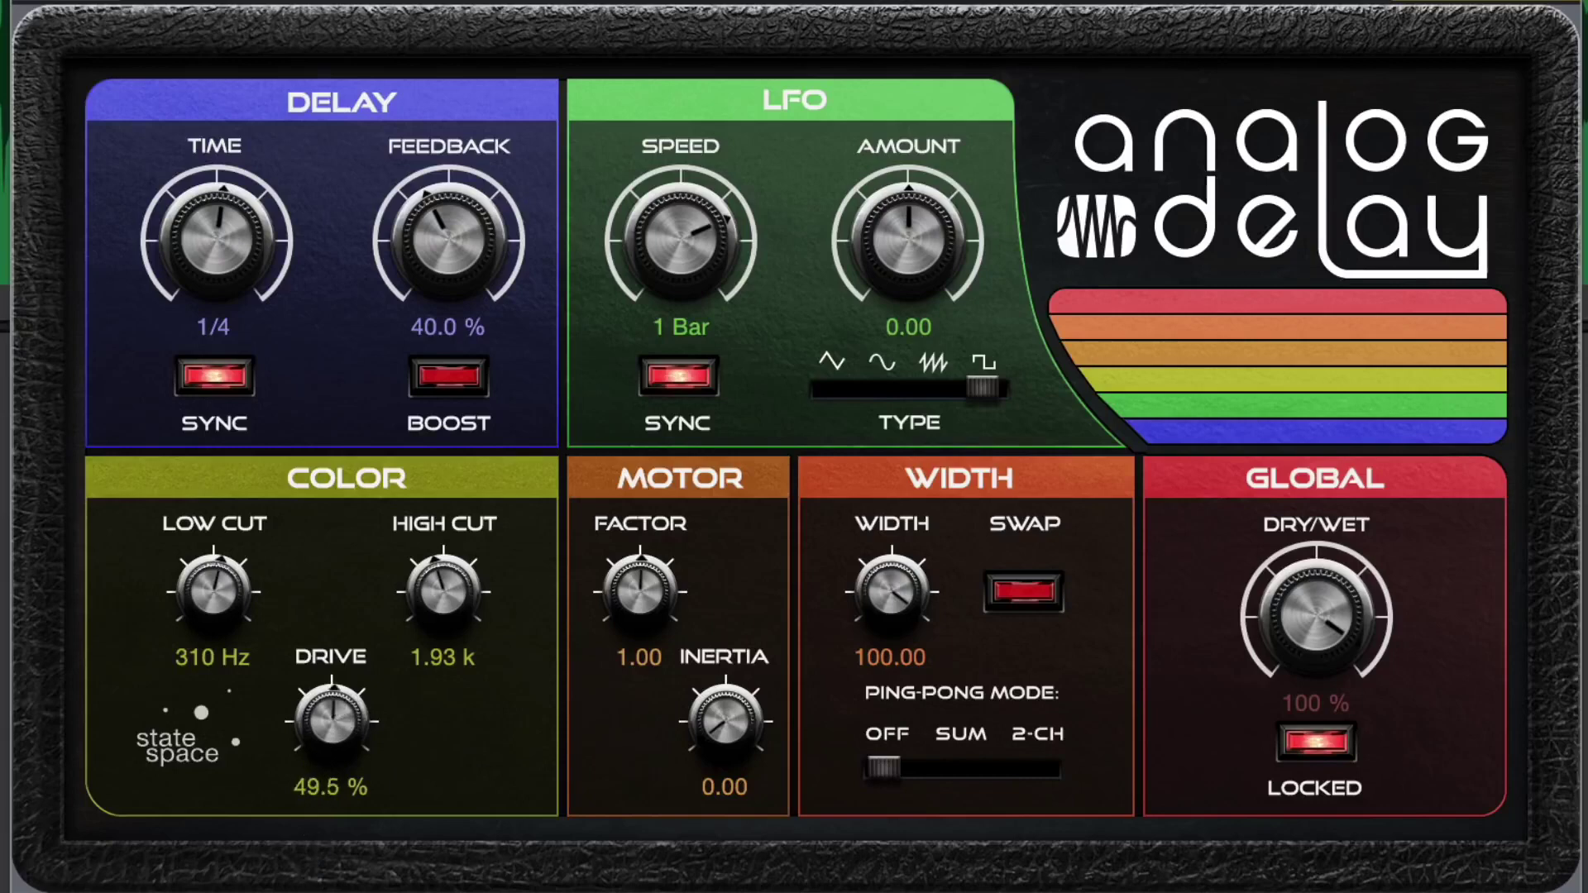
pyautogui.moveTo(331, 720); pyautogui.dragTo(370, 625)
pyautogui.moveTo(346, 733); pyautogui.dragTo(311, 878)
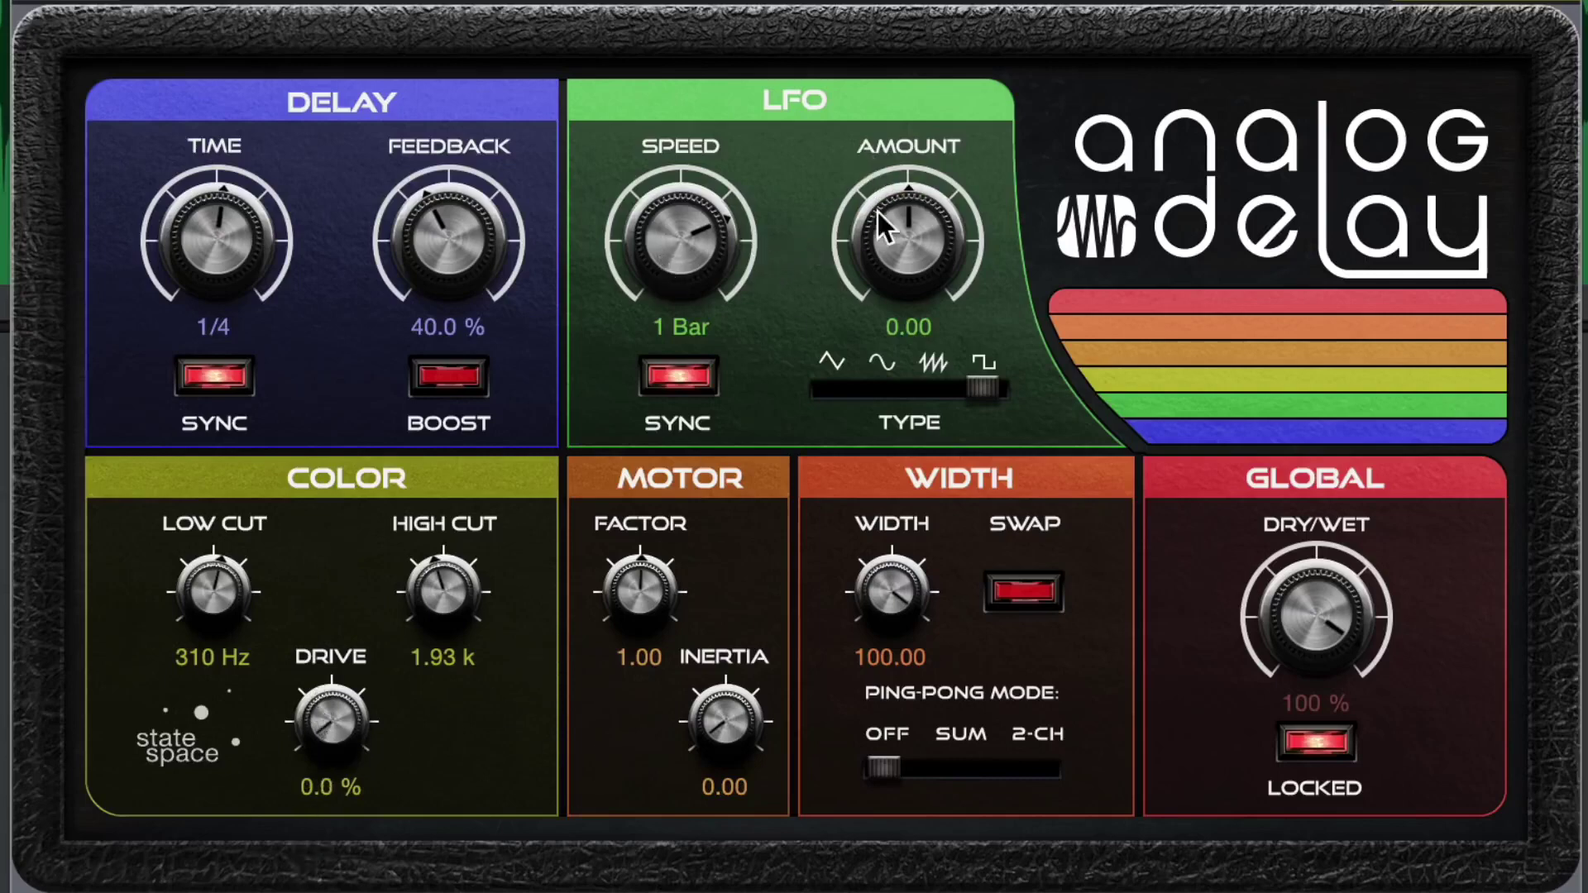
# Raise the LFO amount to 11.52, switch the LFO type to sine, and reset the amount to 0.
pyautogui.moveTo(906, 255); pyautogui.dragTo(910, 157)
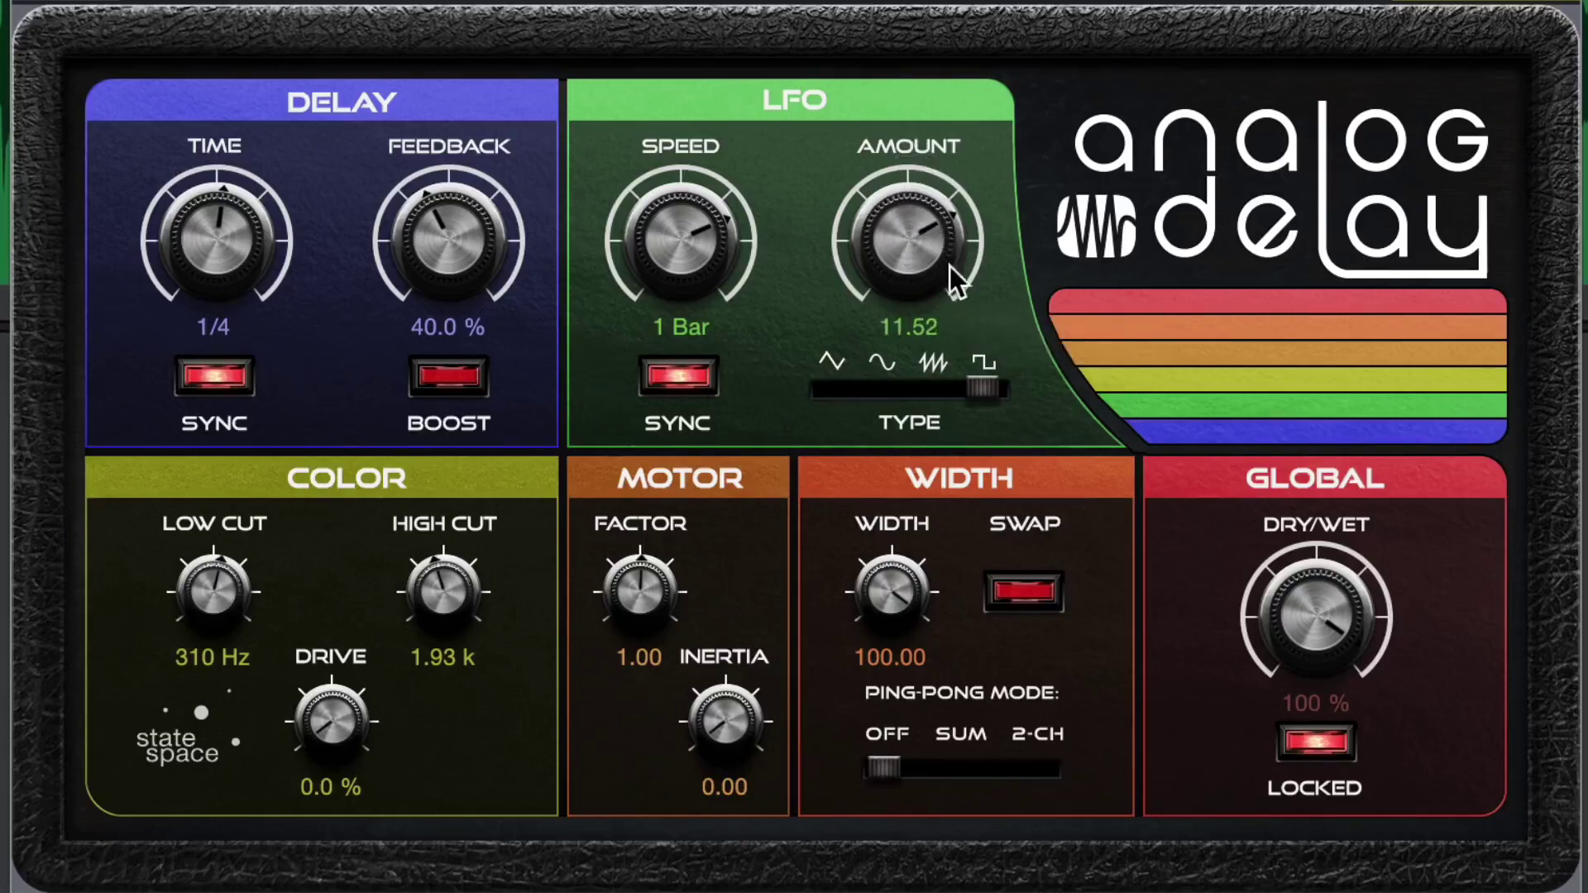
pyautogui.click(895, 384)
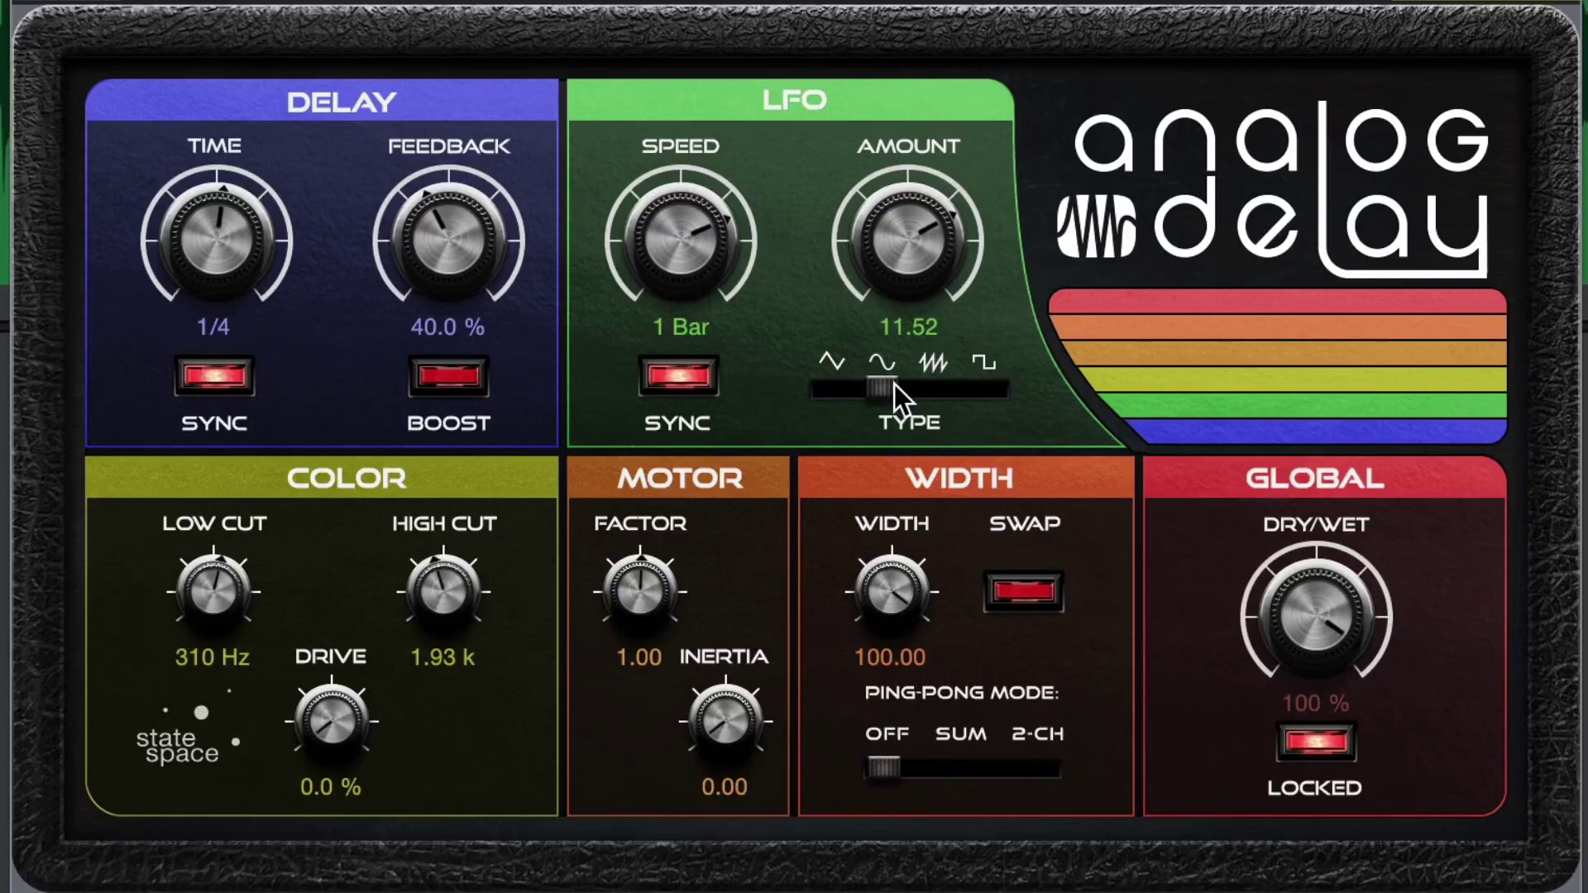
pyautogui.doubleClick(916, 271)
pyautogui.moveTo(914, 266); pyautogui.dragTo(909, 255)
pyautogui.doubleClick(910, 263)
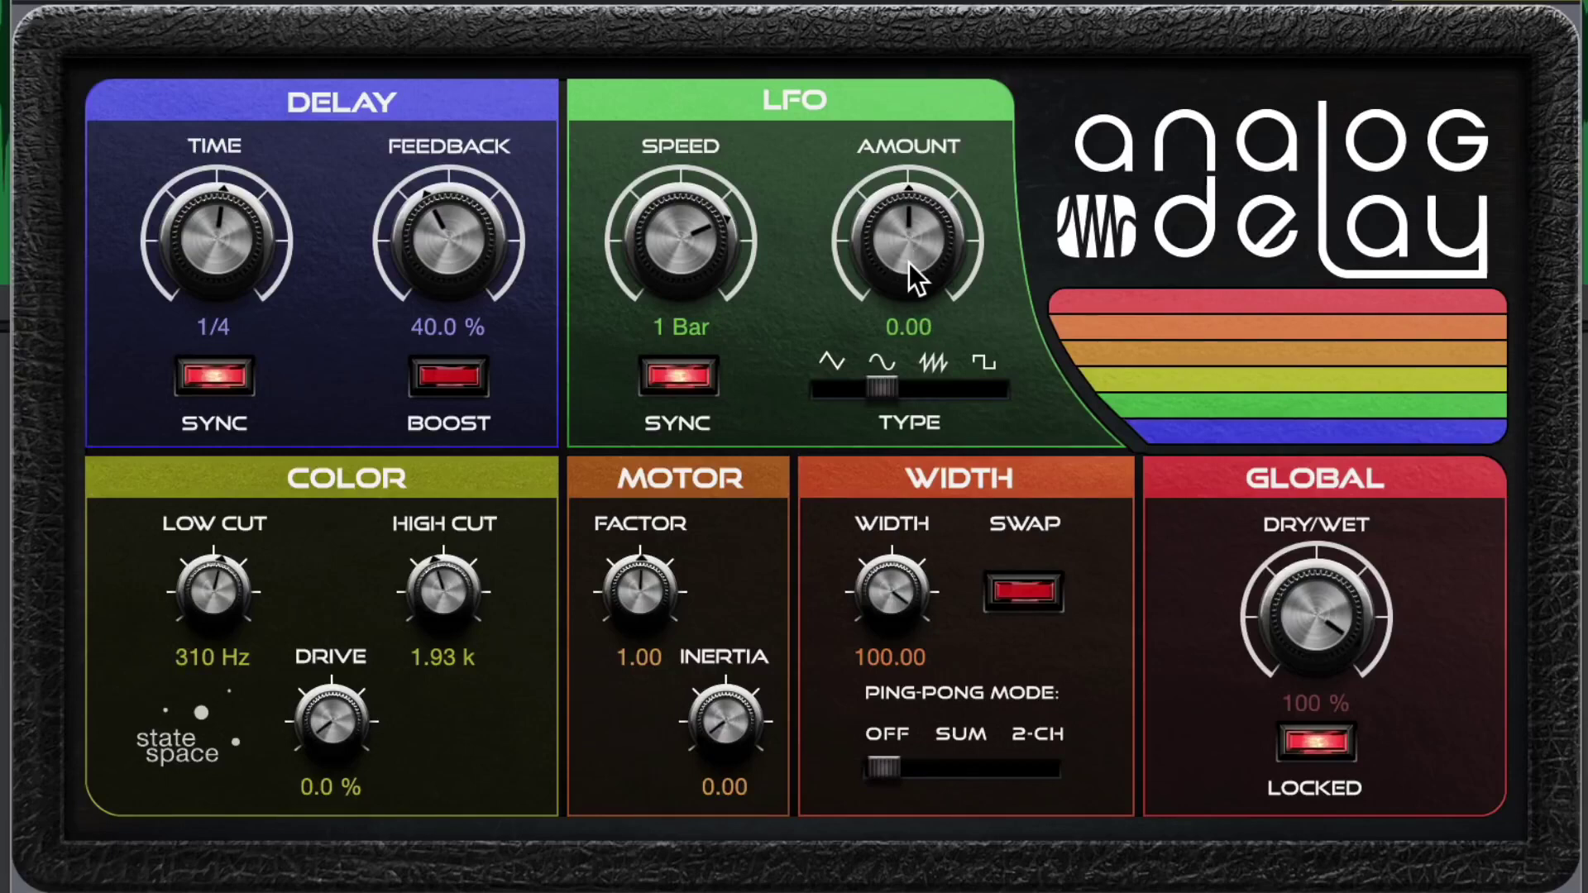
# Try LFO amounts of 0.32 and 2.21, settling on 0.85.
pyautogui.moveTo(910, 263); pyautogui.dragTo(909, 246)
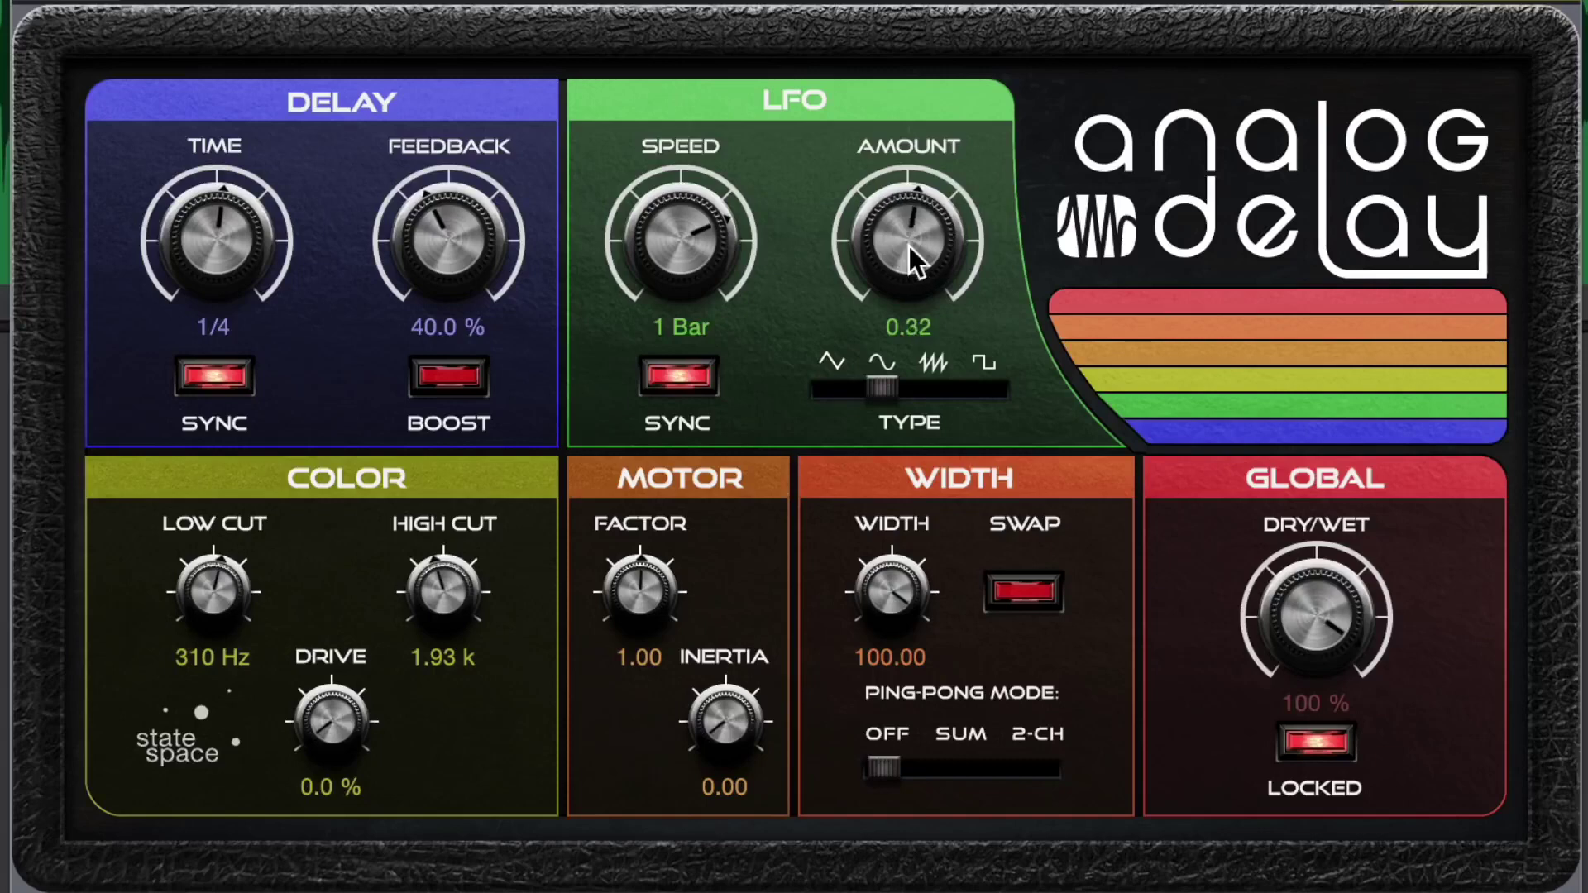
pyautogui.moveTo(910, 246); pyautogui.dragTo(908, 220)
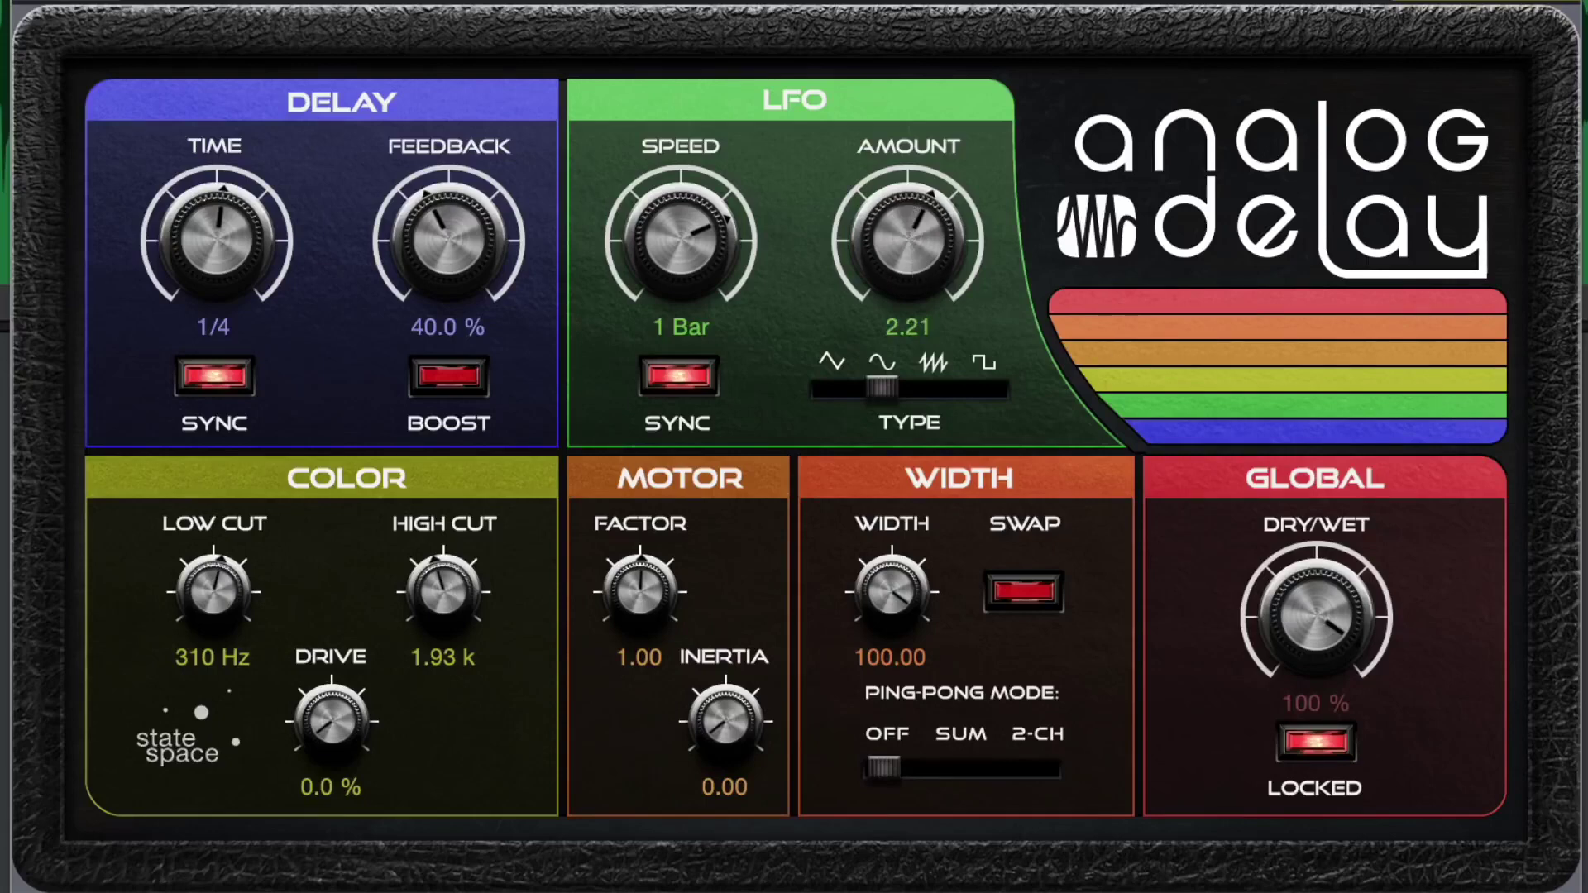
pyautogui.moveTo(913, 212); pyautogui.dragTo(913, 231)
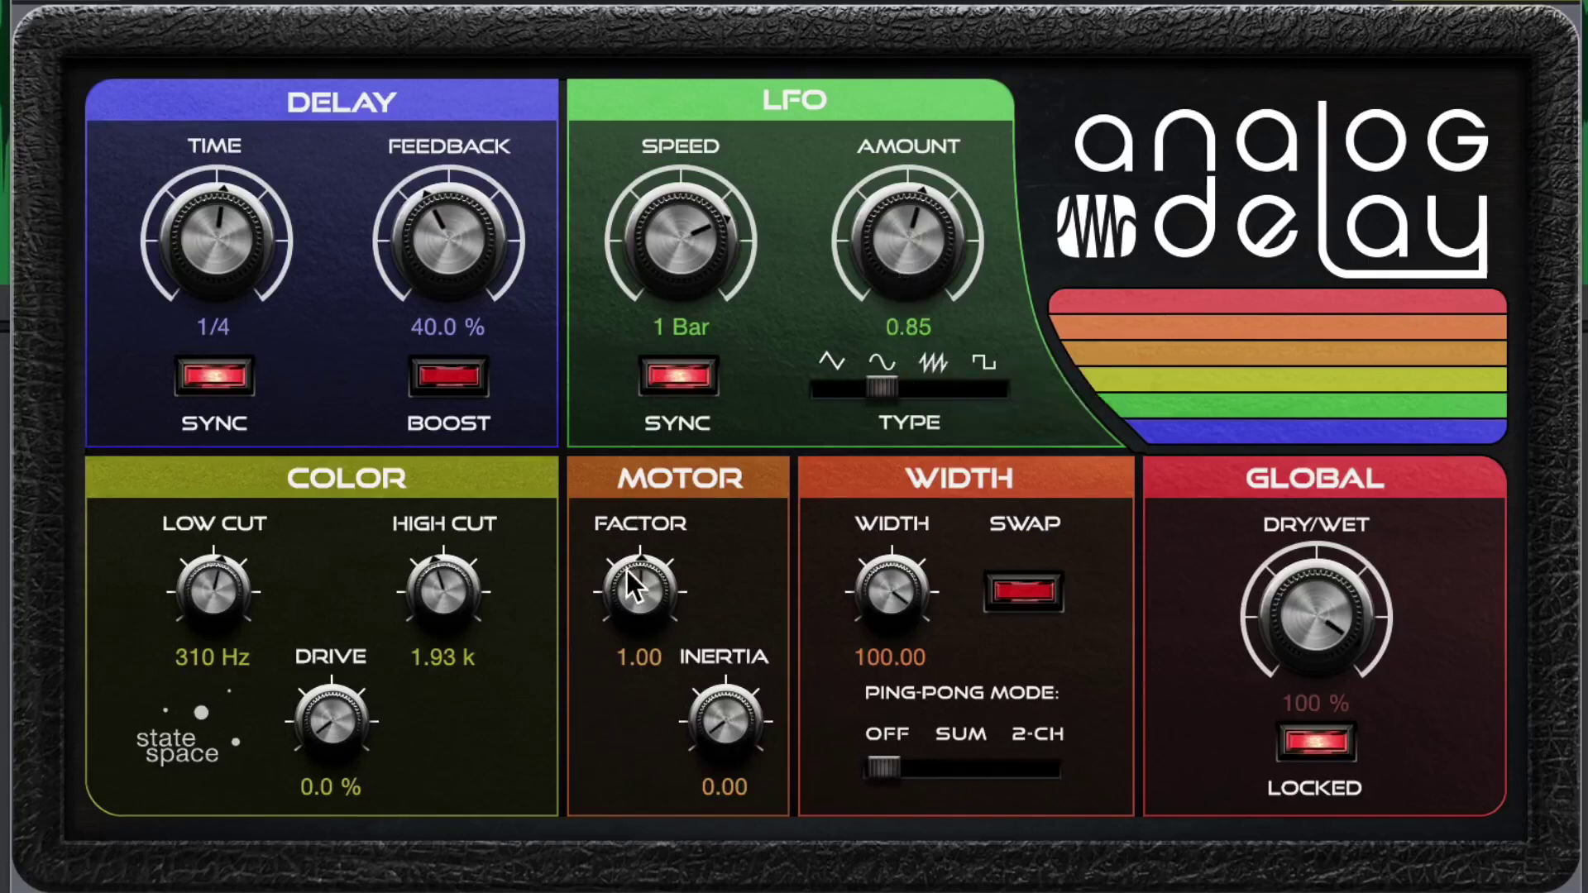
# Set the motor factor to 1.25 and the motor inertia to 0.01.
pyautogui.moveTo(627, 569)
pyautogui.mouseDown()
pyautogui.moveTo(638, 593)
pyautogui.moveTo(639, 529)
pyautogui.moveTo(640, 544)
pyautogui.mouseUp()
pyautogui.doubleClick(639, 593)
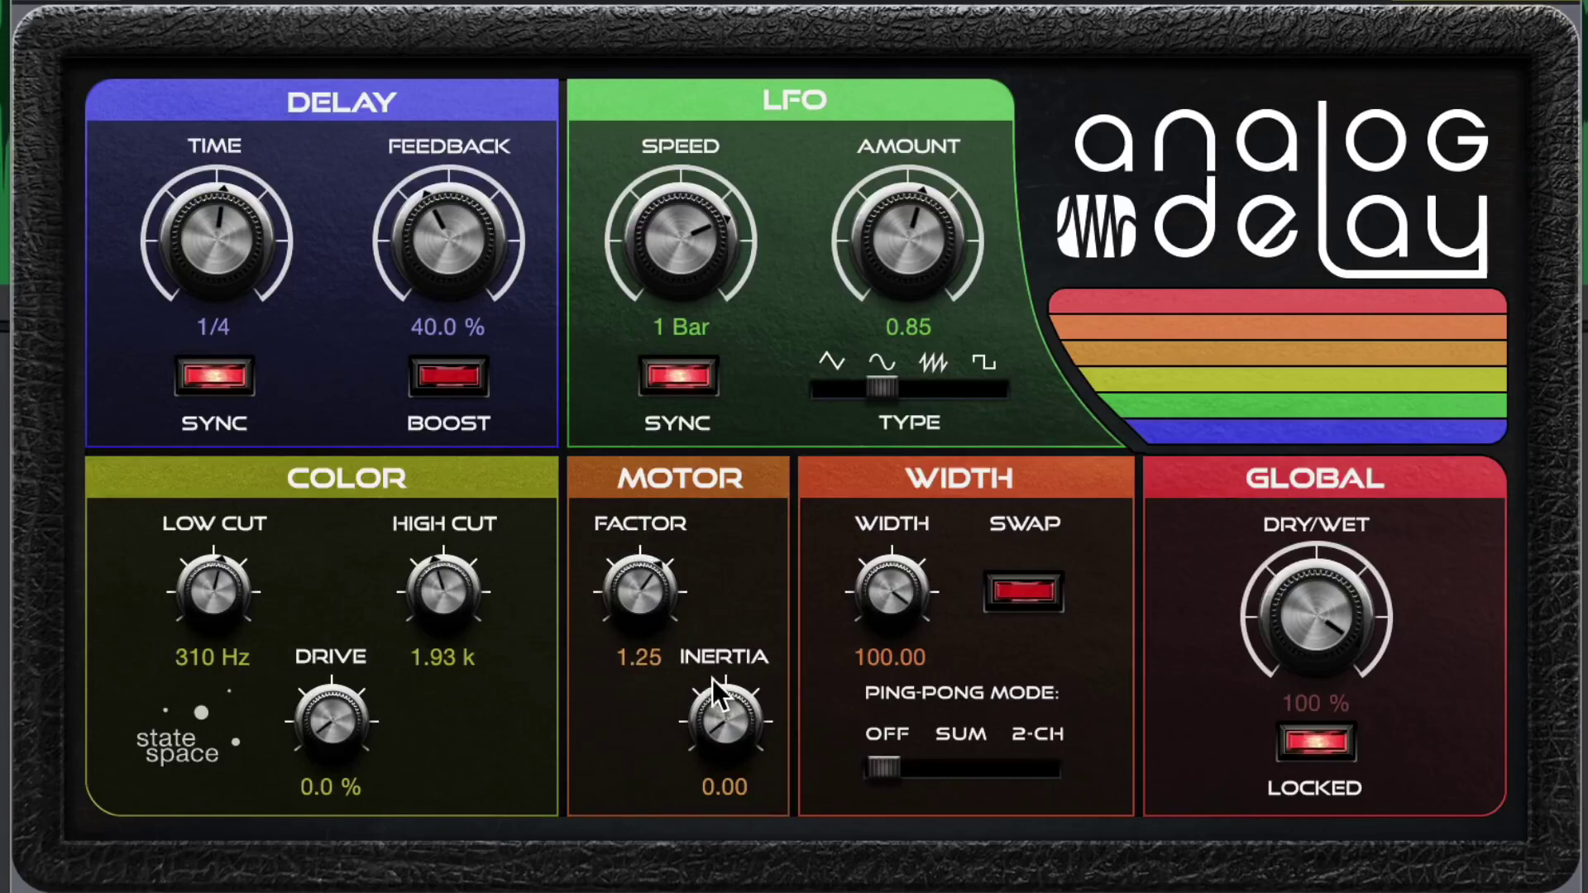
pyautogui.moveTo(716, 657); pyautogui.dragTo(717, 600)
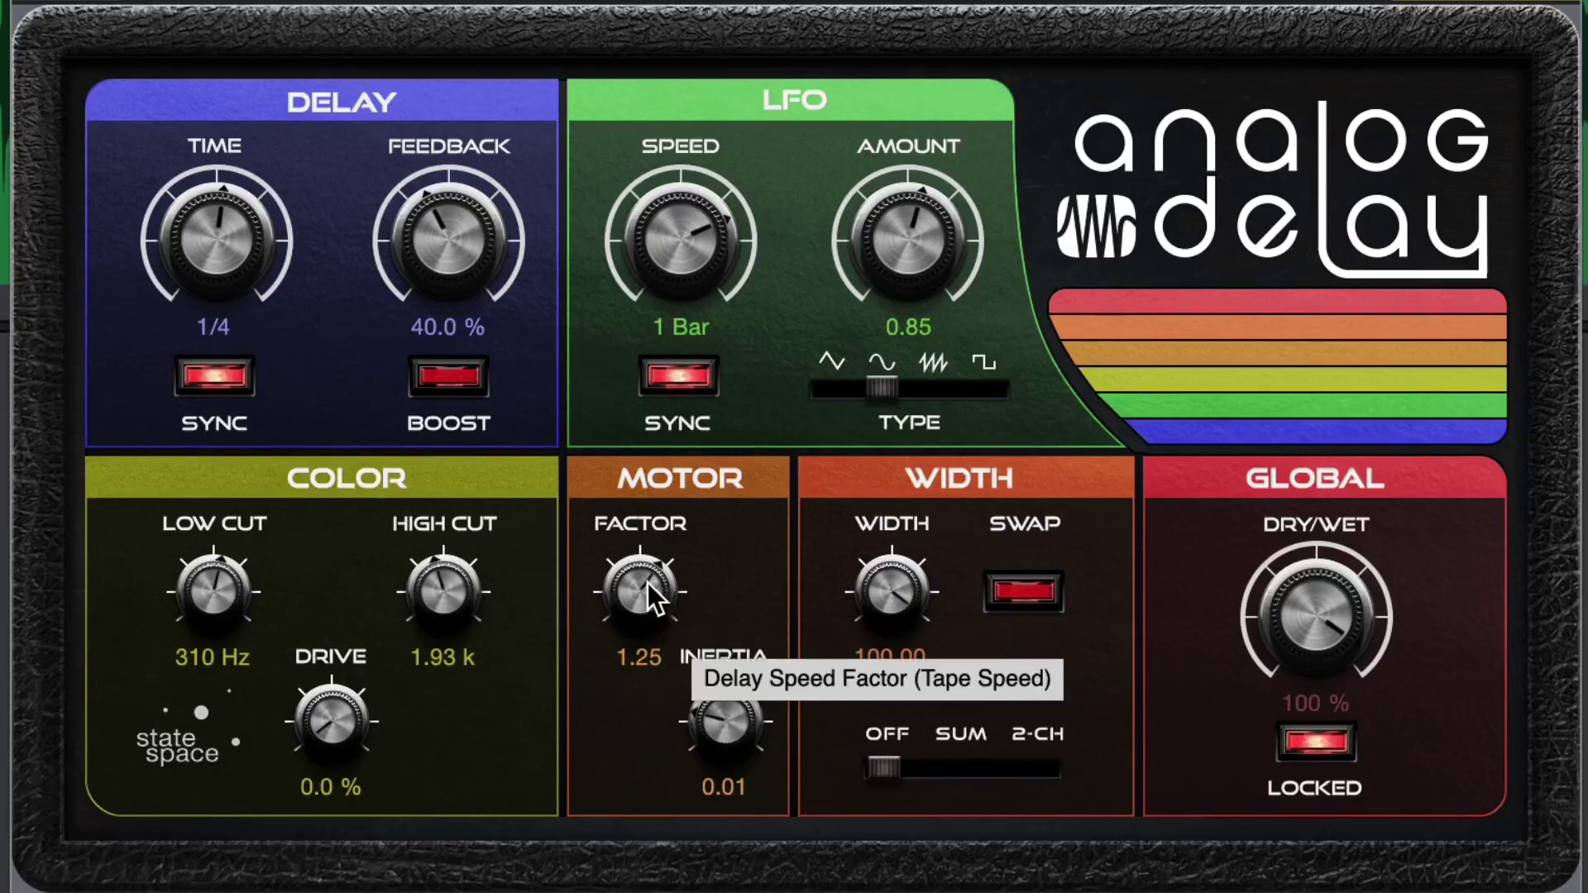
# Lower the motor factor to 1.06 and on to 1.01, raising the inertia to 0.39 in between.
pyautogui.moveTo(648, 583); pyautogui.dragTo(645, 622)
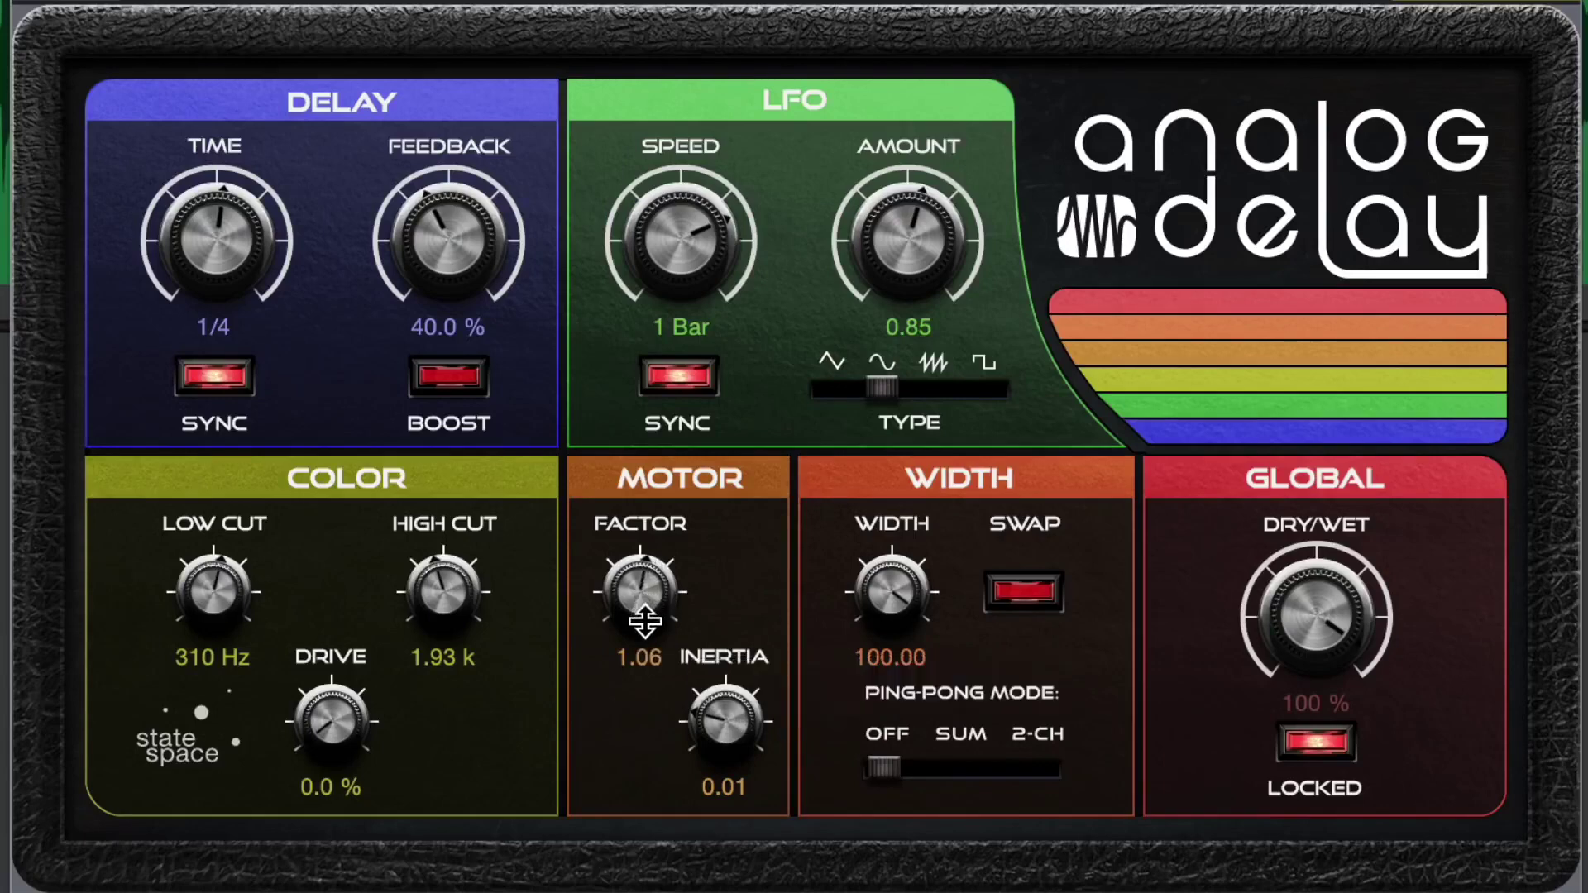
pyautogui.moveTo(709, 707); pyautogui.dragTo(719, 507)
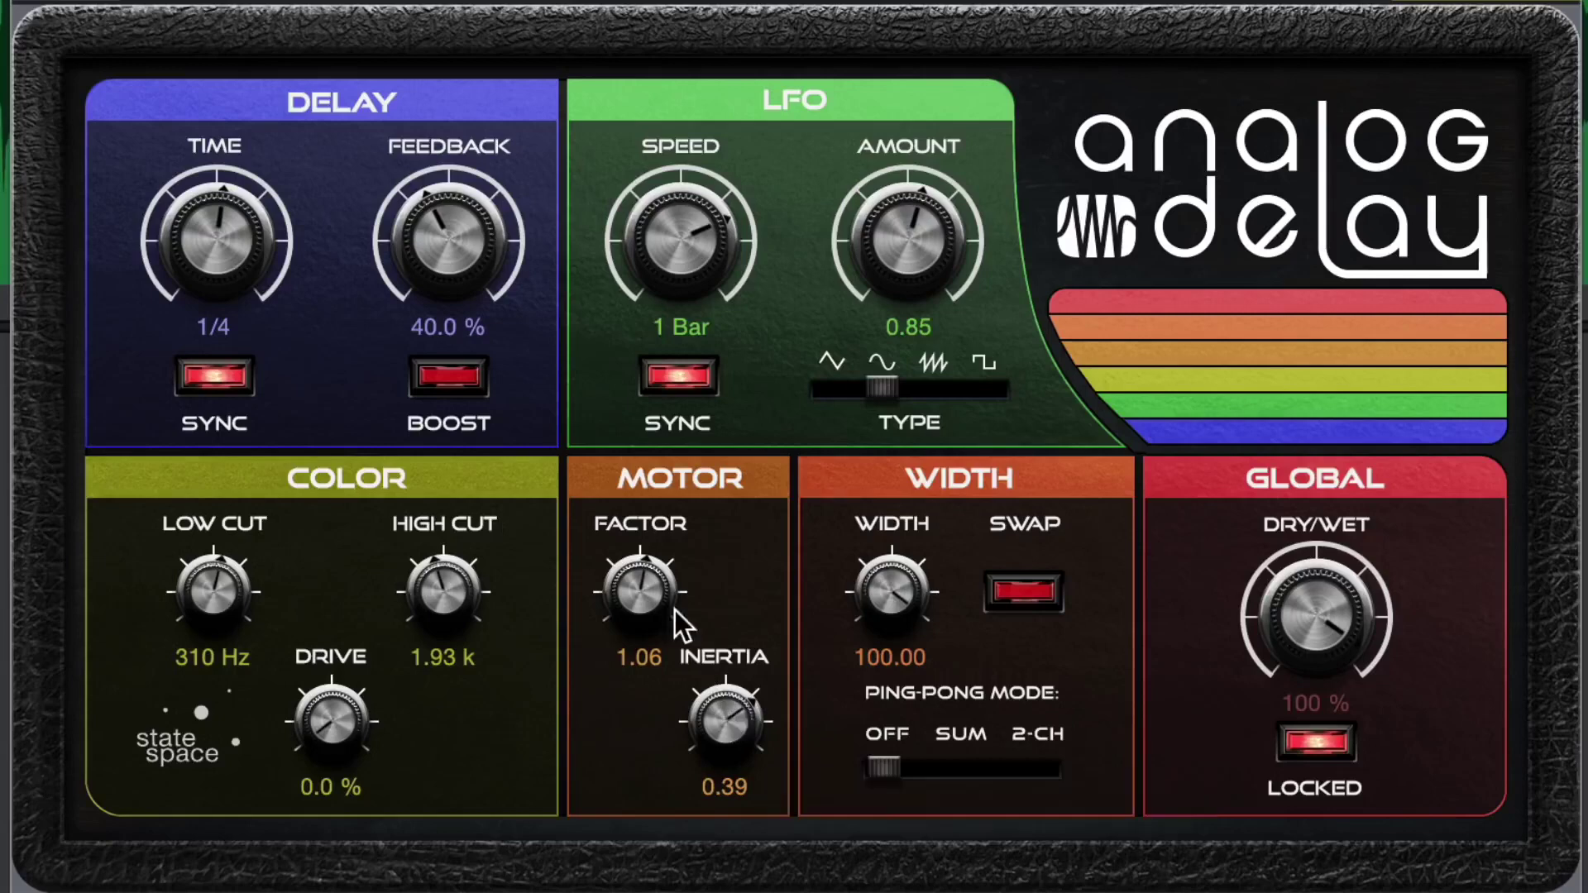
pyautogui.moveTo(641, 600)
pyautogui.mouseDown()
pyautogui.moveTo(637, 684)
pyautogui.moveTo(645, 478)
pyautogui.moveTo(643, 605)
pyautogui.mouseUp()
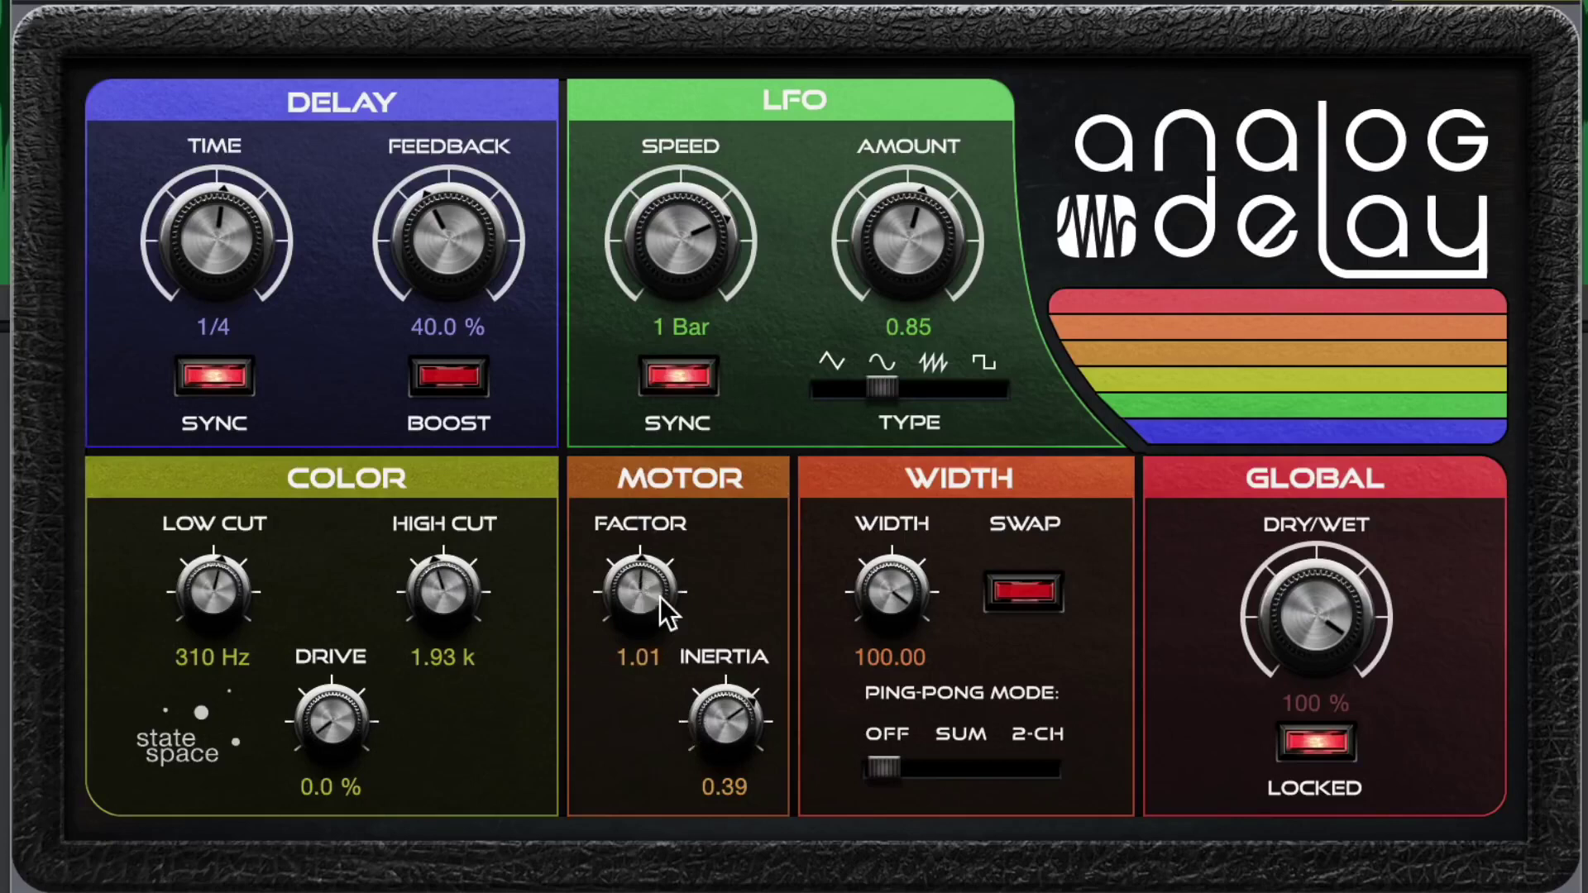
# Reset the motor factor to 1.00 and the inertia to 0.00, briefly nudging the factor once more.
pyautogui.doubleClick(657, 591)
pyautogui.doubleClick(712, 722)
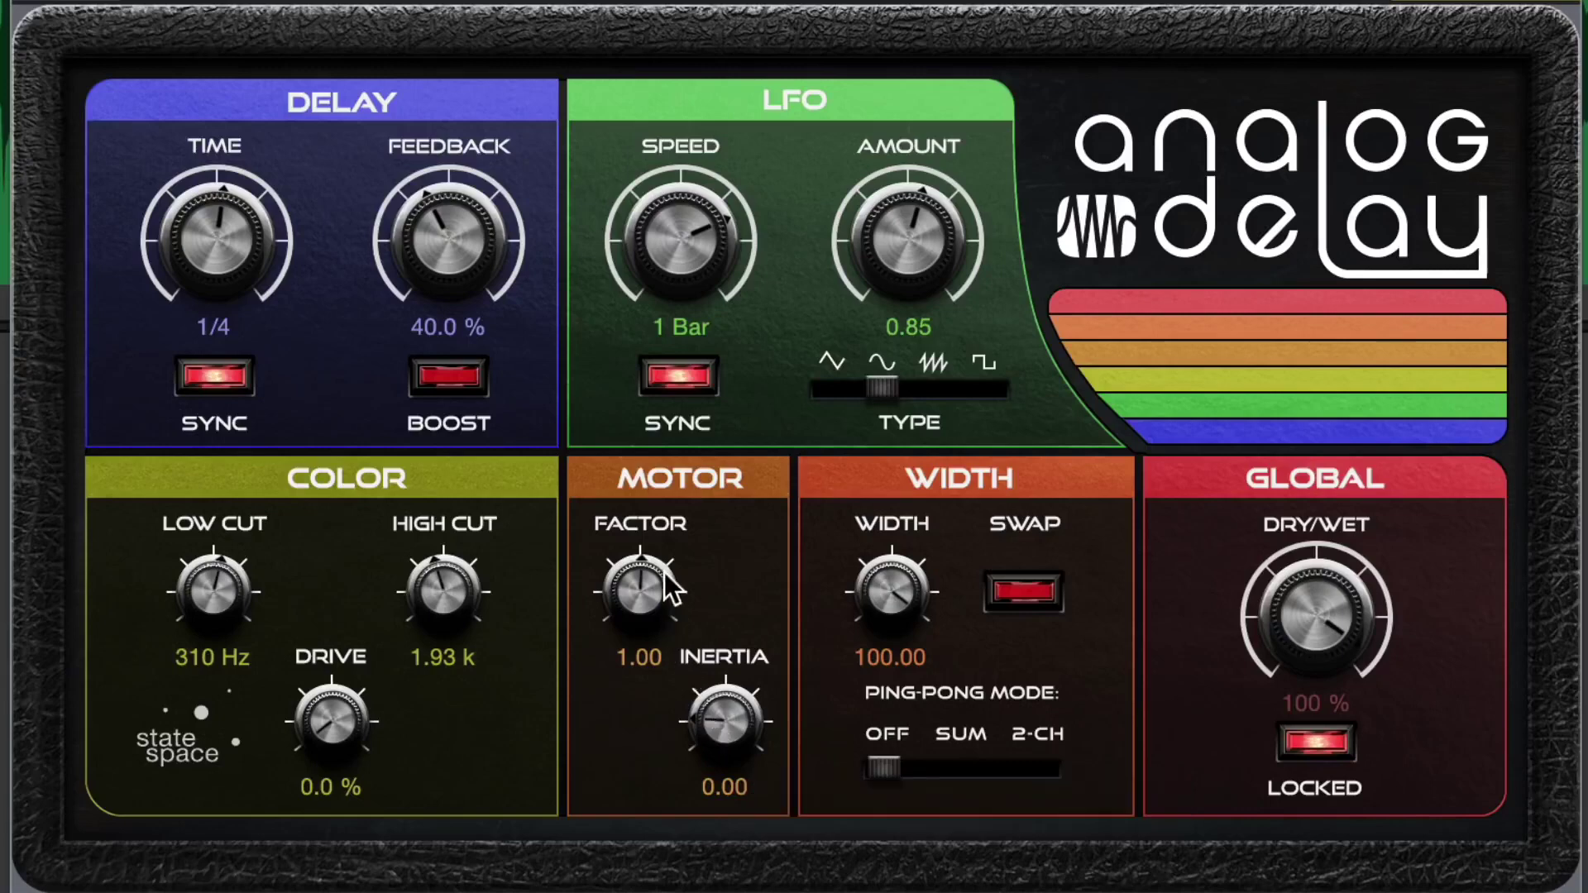
pyautogui.moveTo(637, 591)
pyautogui.mouseDown()
pyautogui.moveTo(641, 486)
pyautogui.moveTo(640, 570)
pyautogui.mouseUp()
pyautogui.doubleClick(644, 606)
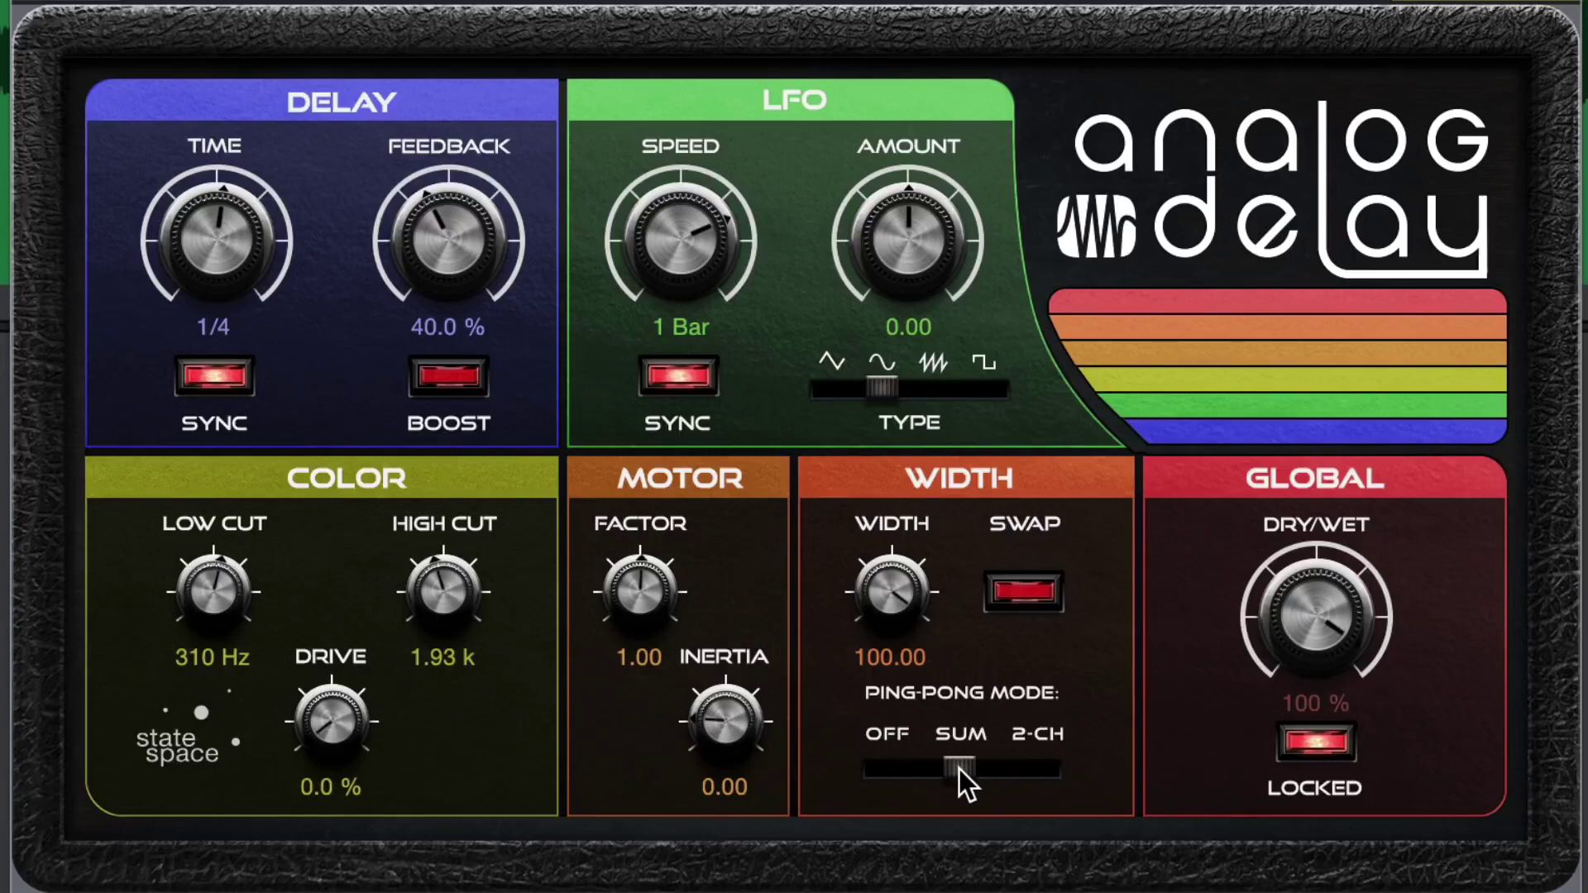
# Set the delay's Ping-Pong mode to 2-CH.
pyautogui.moveTo(960, 767); pyautogui.dragTo(1096, 767)
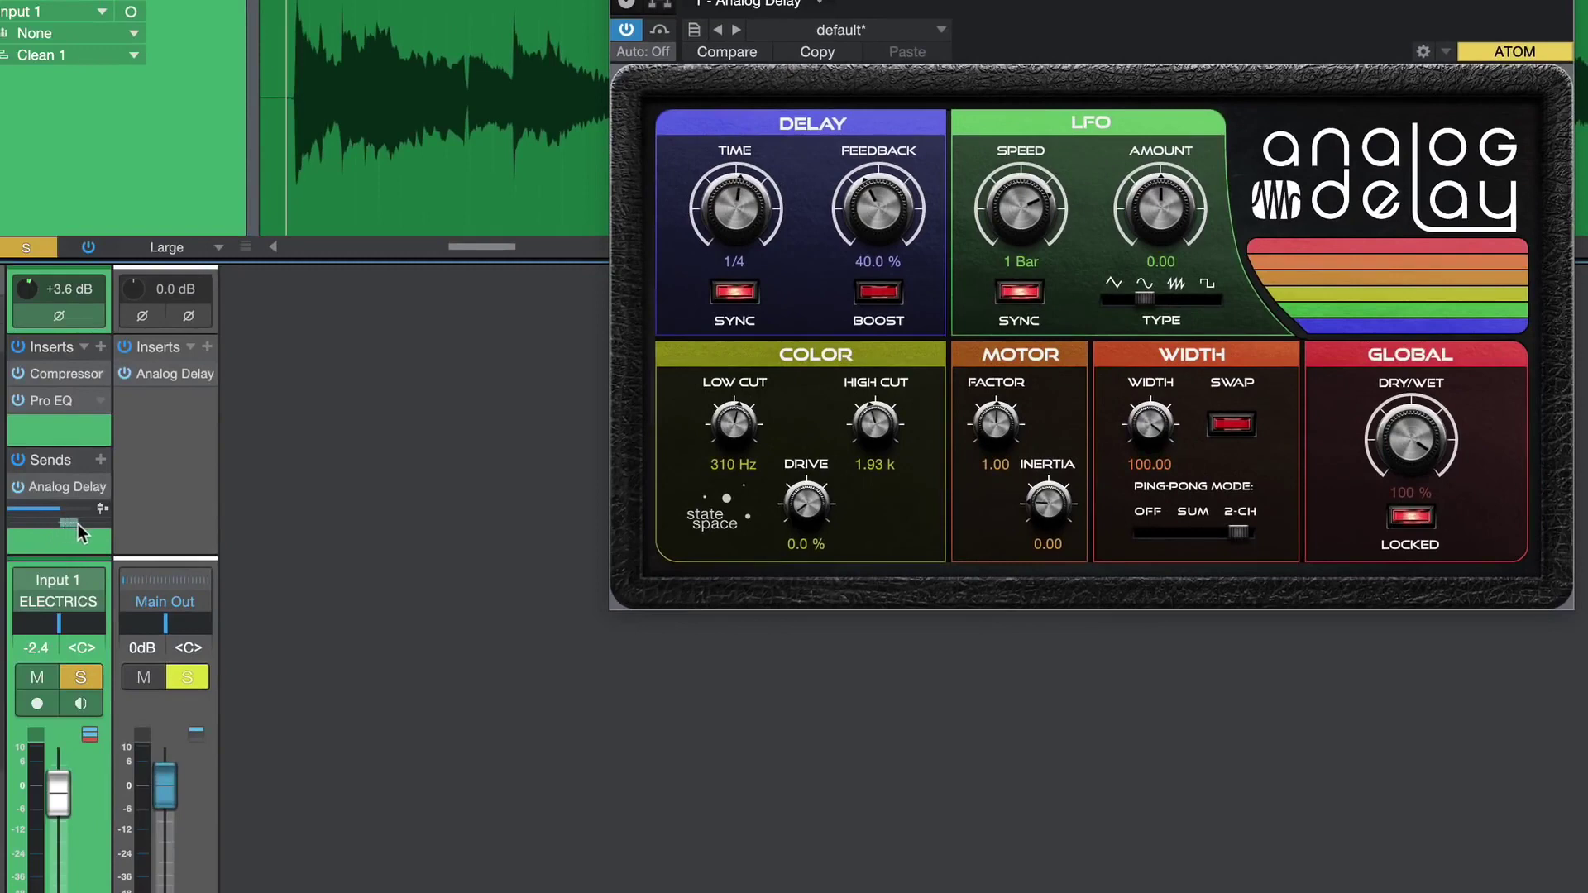
# Play the track and switch the delay's Ping-Pong mode to Off and on to SUM.
pyautogui.press('space')
pyautogui.moveTo(1234, 530); pyautogui.dragTo(1095, 535)
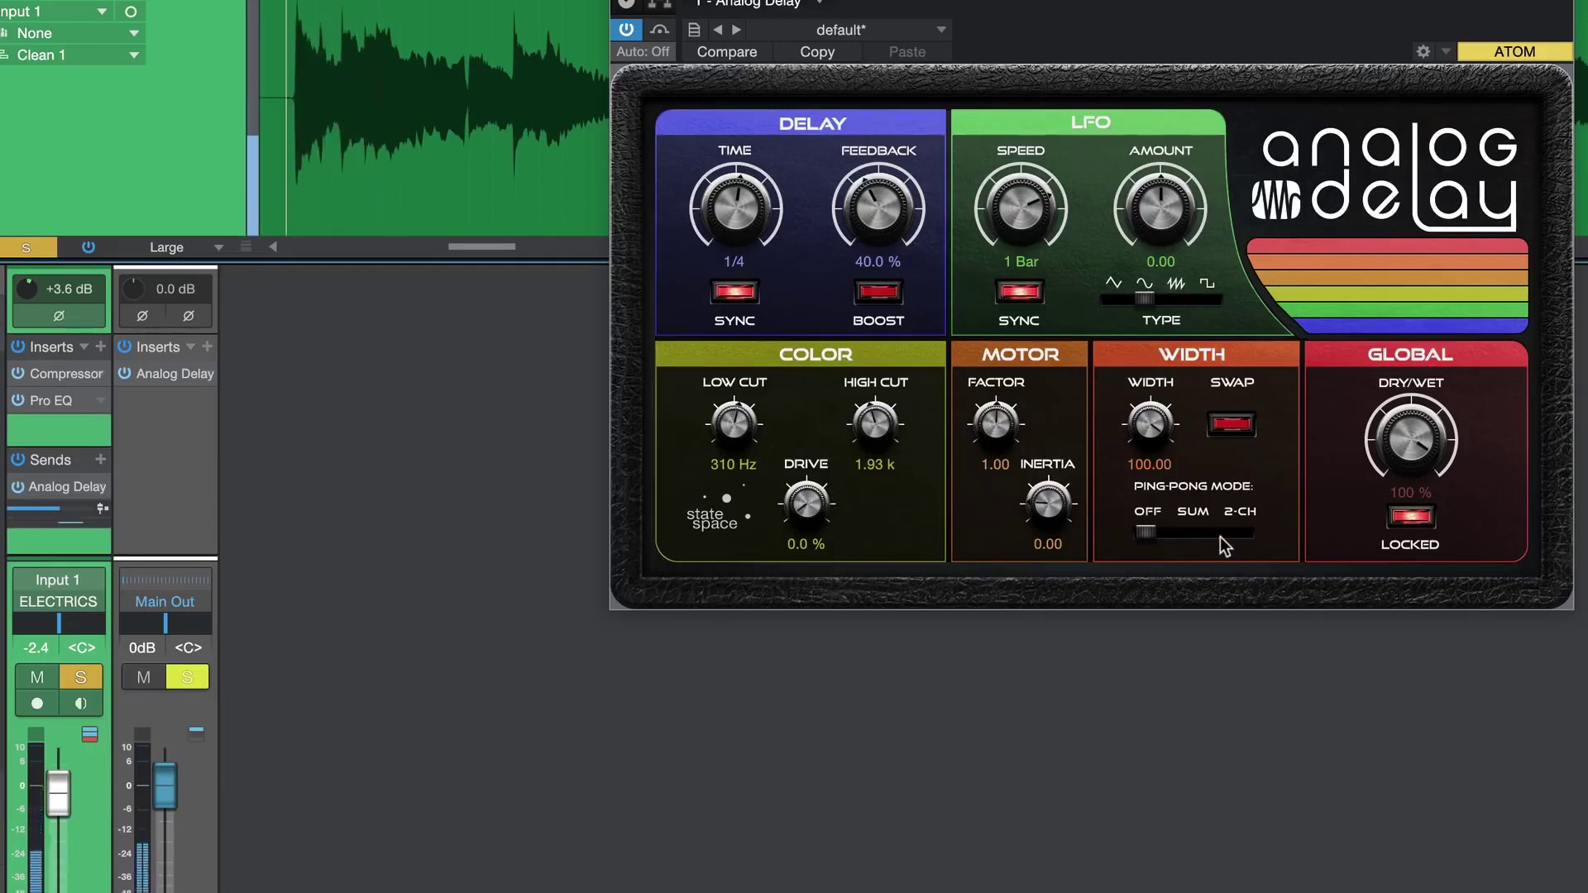
pyautogui.click(1181, 532)
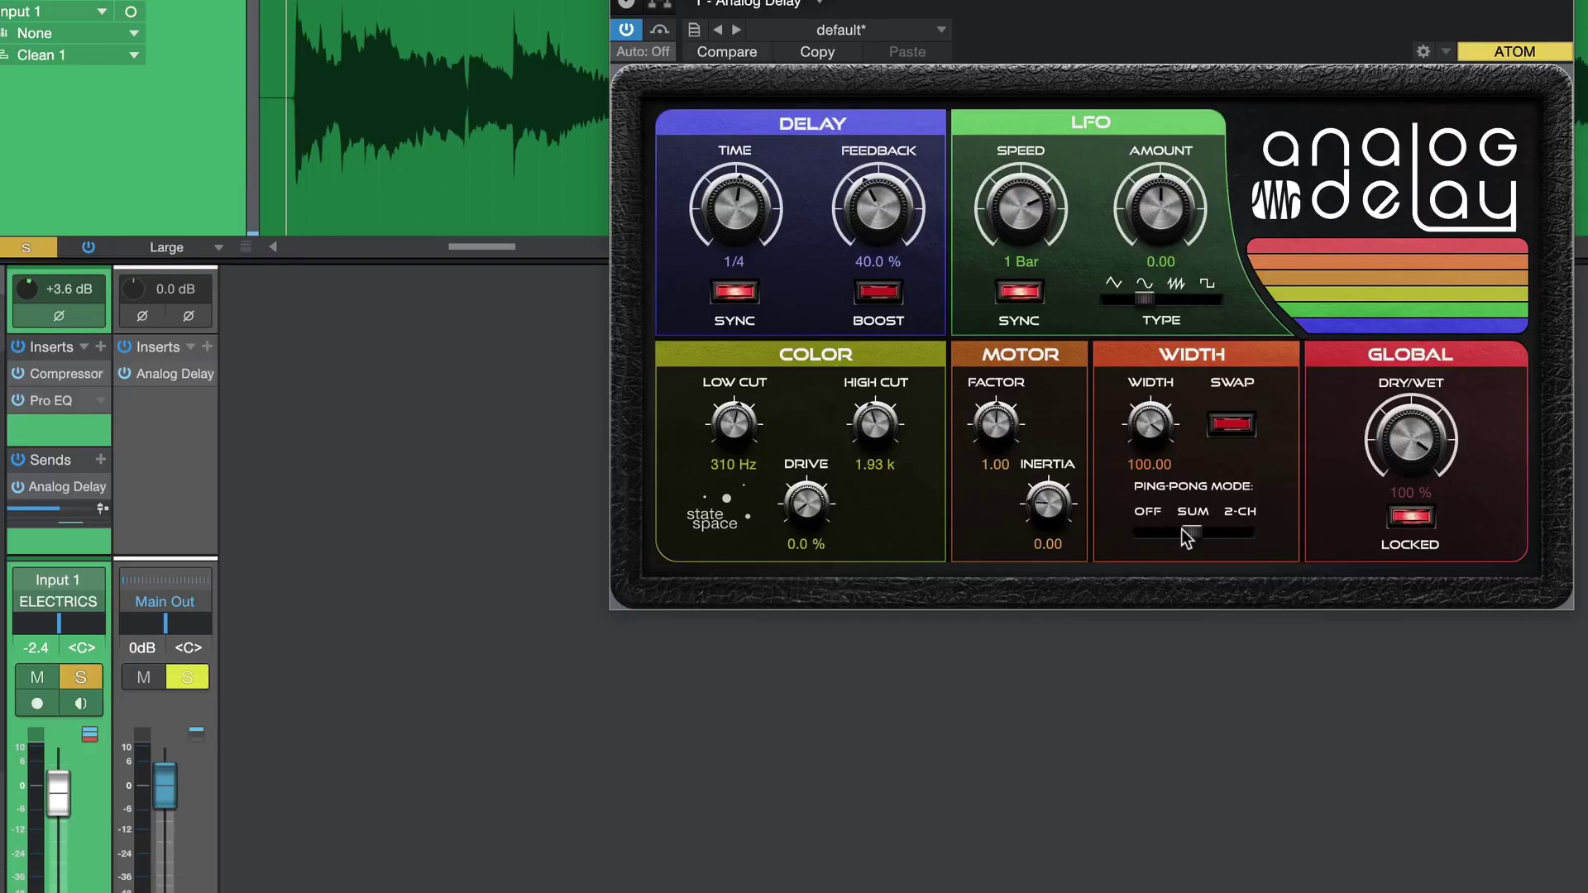
pyautogui.click(1176, 529)
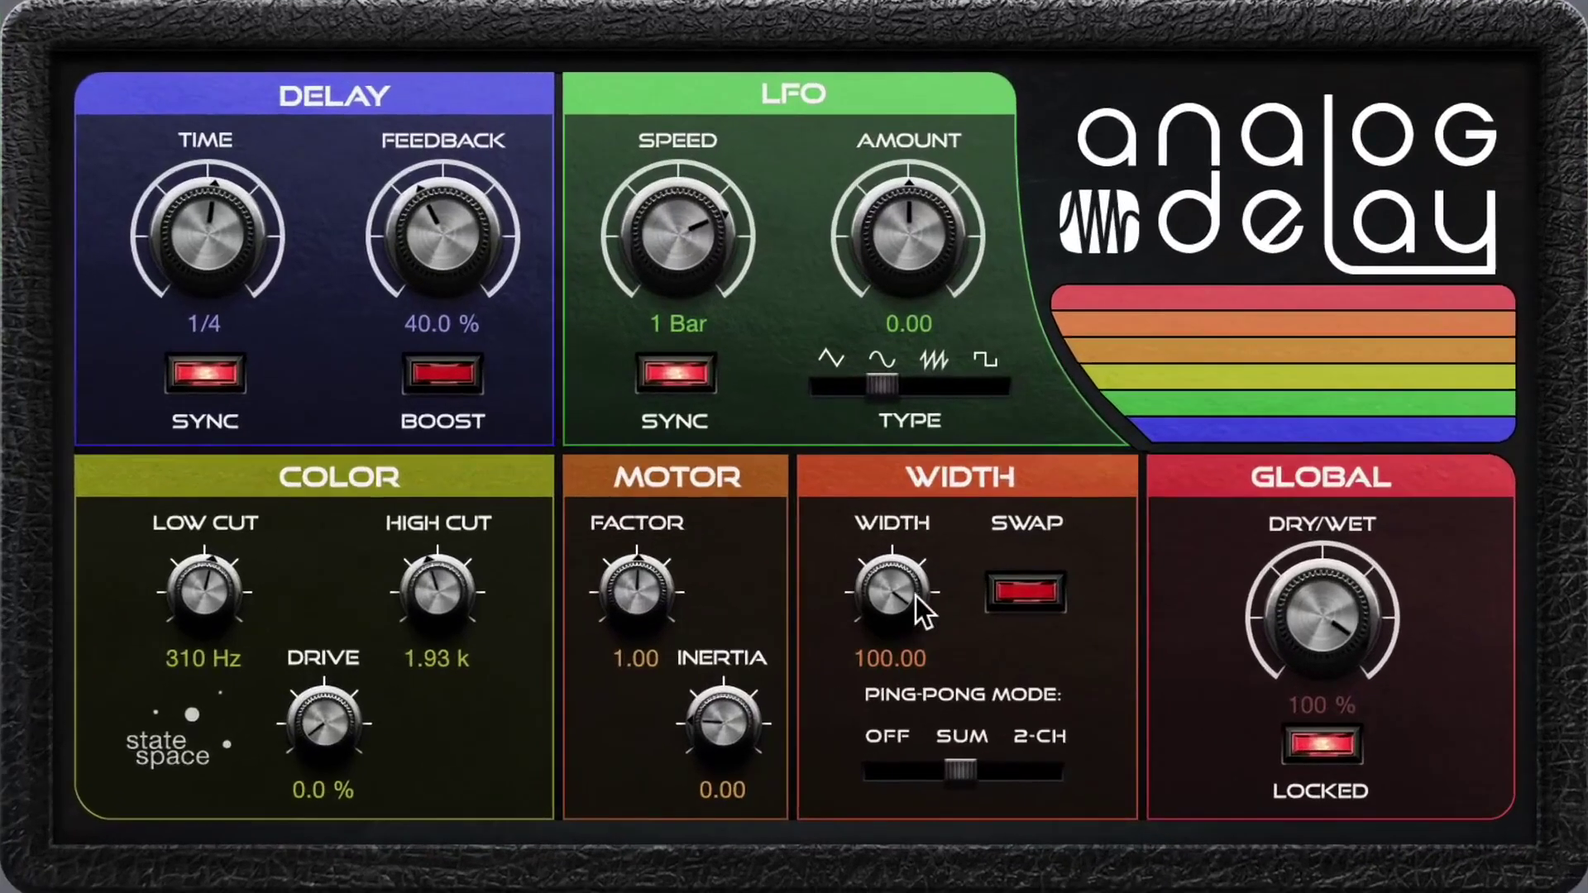
# Try narrower and wider stereo widths, ending at 36, and undo the change to restore the width to 100.
pyautogui.moveTo(1168, 430); pyautogui.dragTo(1173, 588)
pyautogui.moveTo(928, 863); pyautogui.dragTo(956, 517)
pyautogui.moveTo(891, 593); pyautogui.dragTo(893, 858)
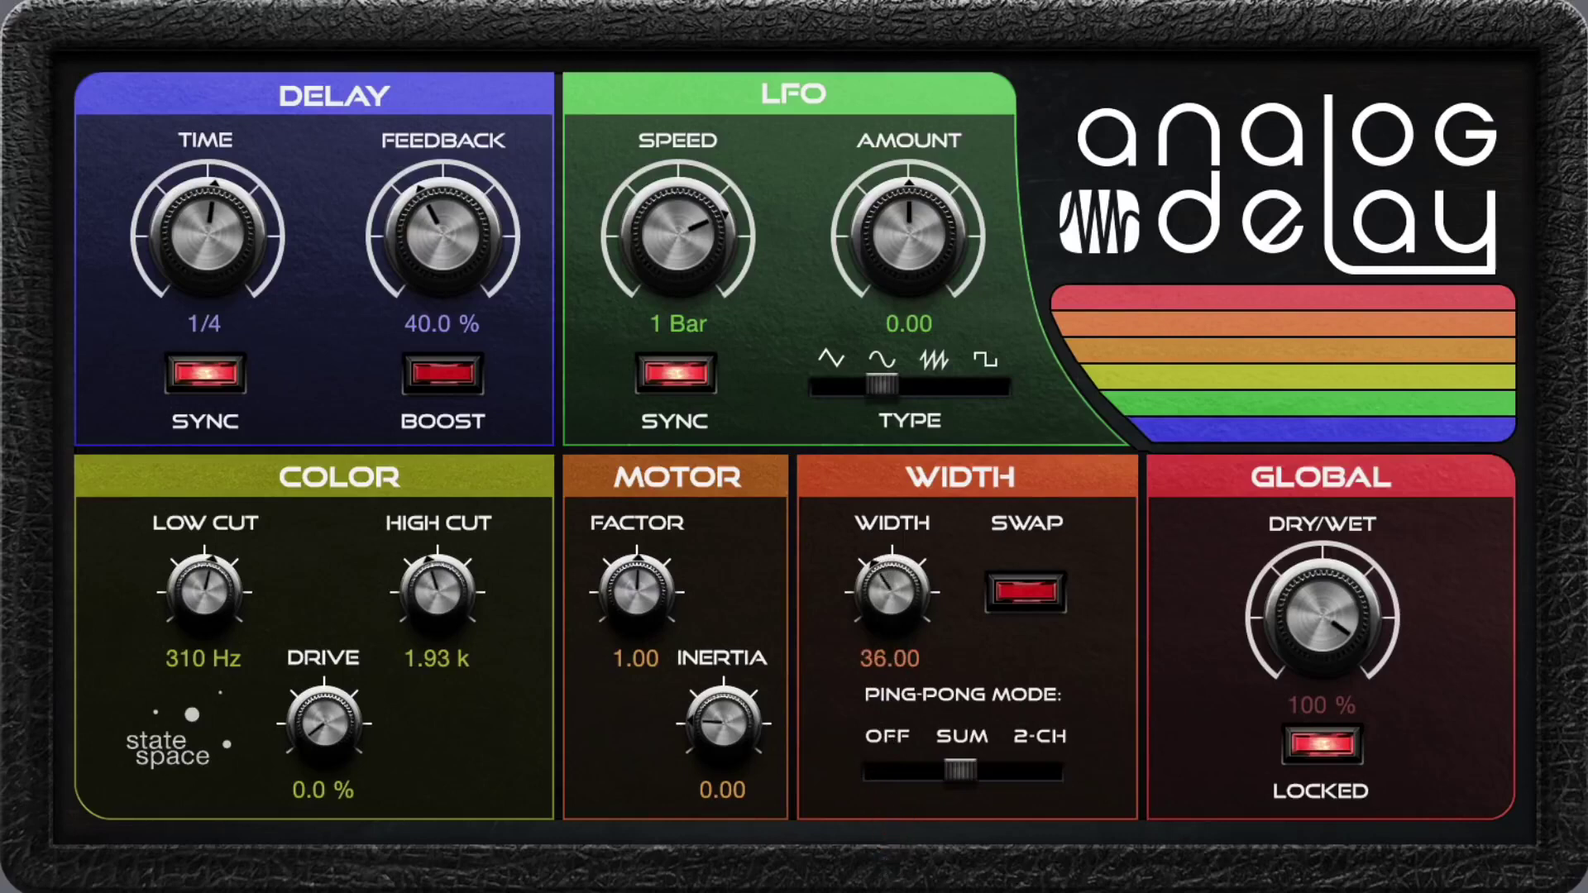
pyautogui.hotkey('ctrl', 'z')
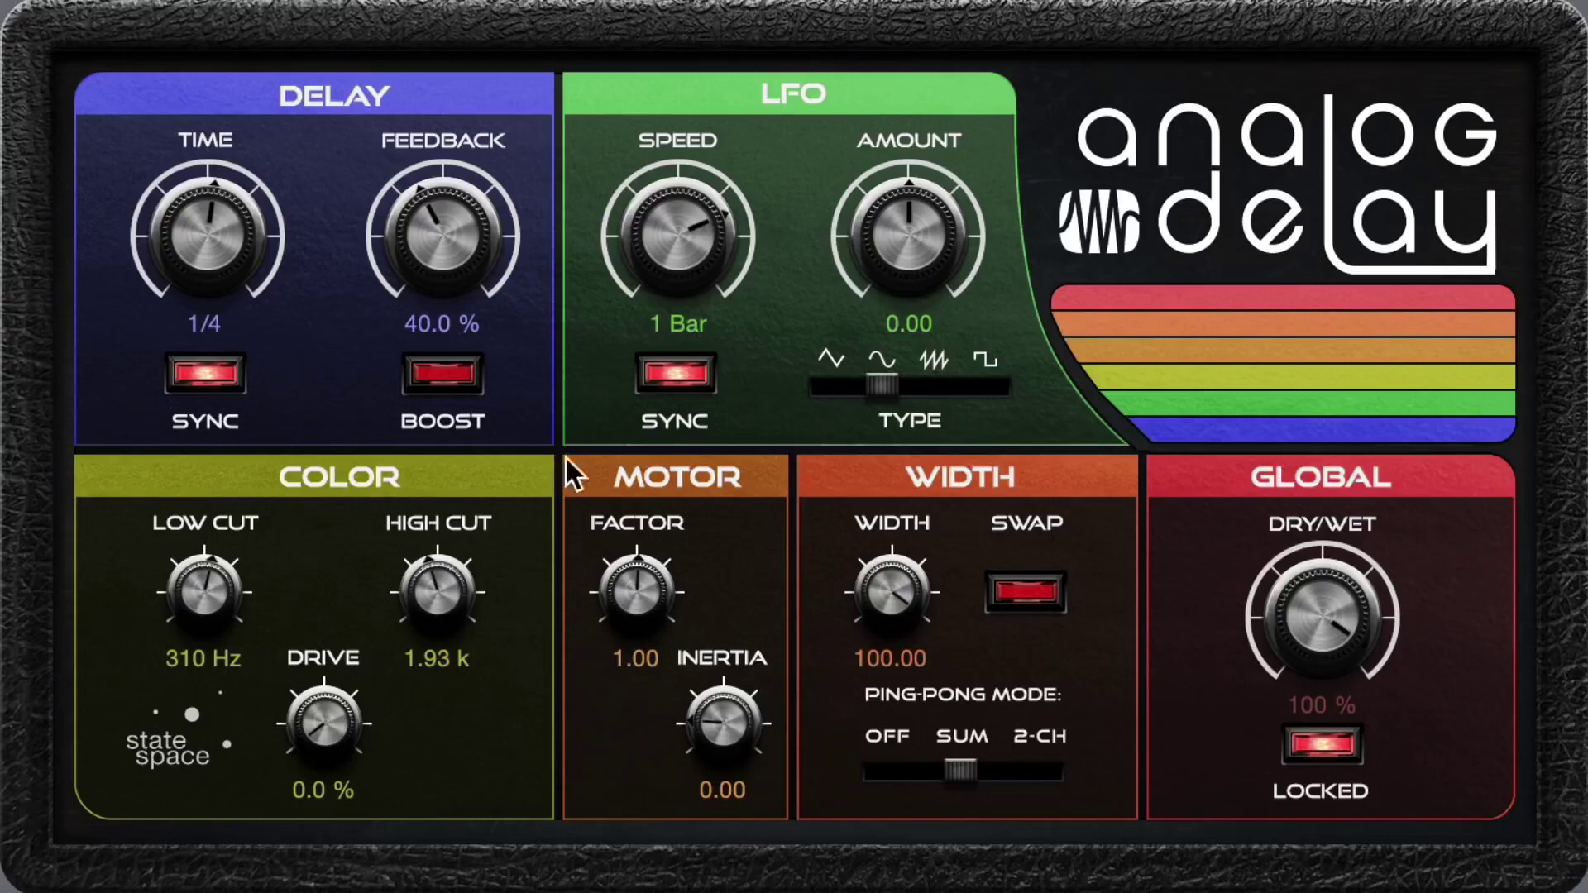
# Set the delay time to a dotted eighth (1/8 D) and turn the Ping-Pong mode off.
pyautogui.click(222, 331)
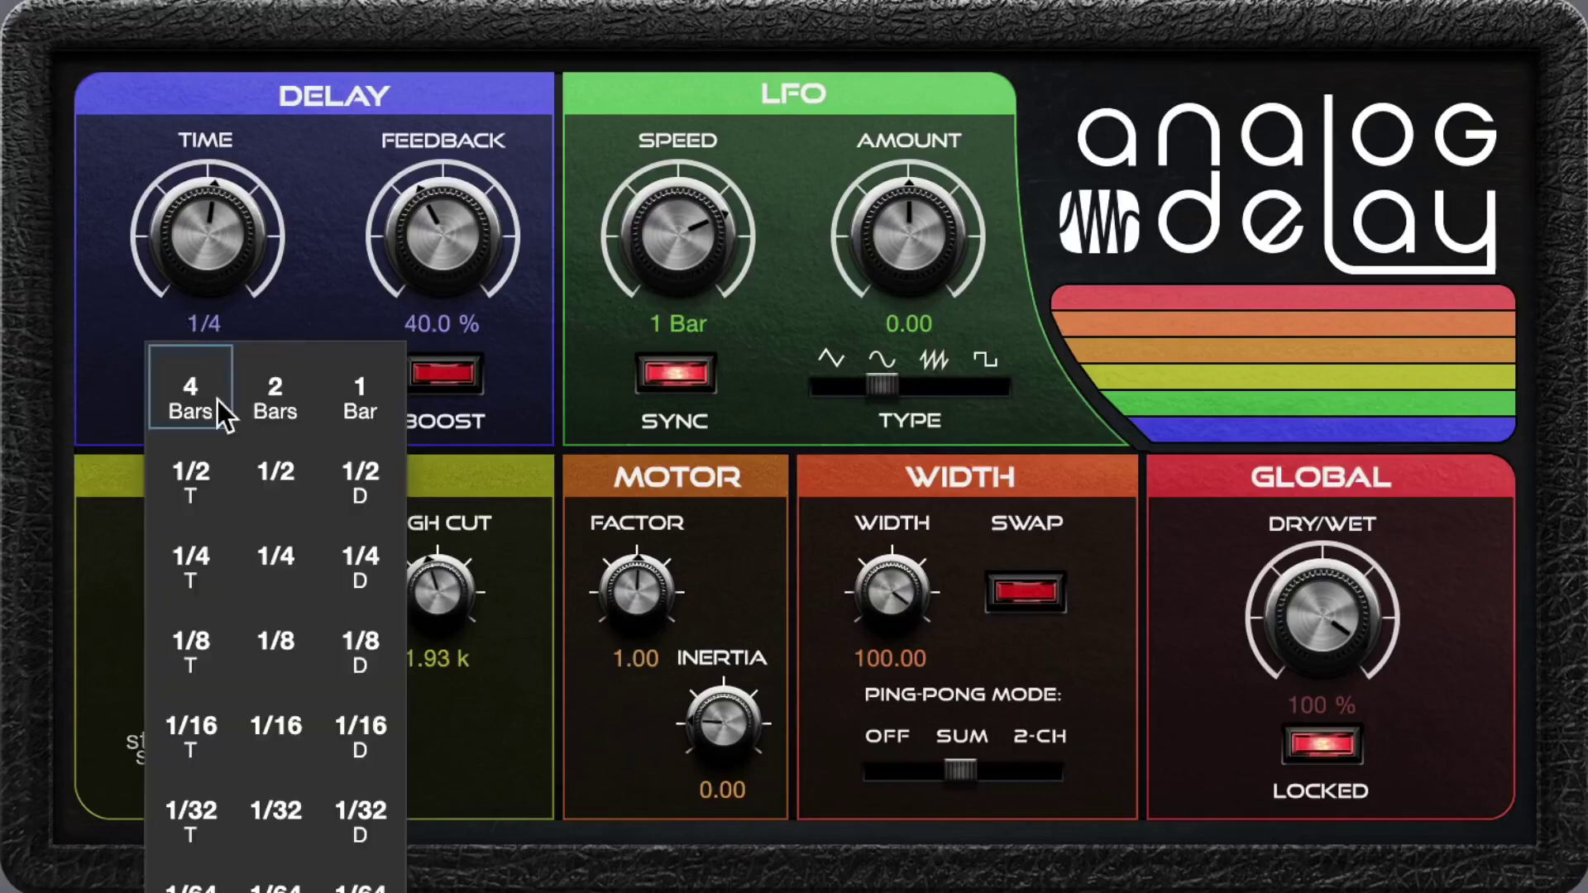
pyautogui.click(361, 651)
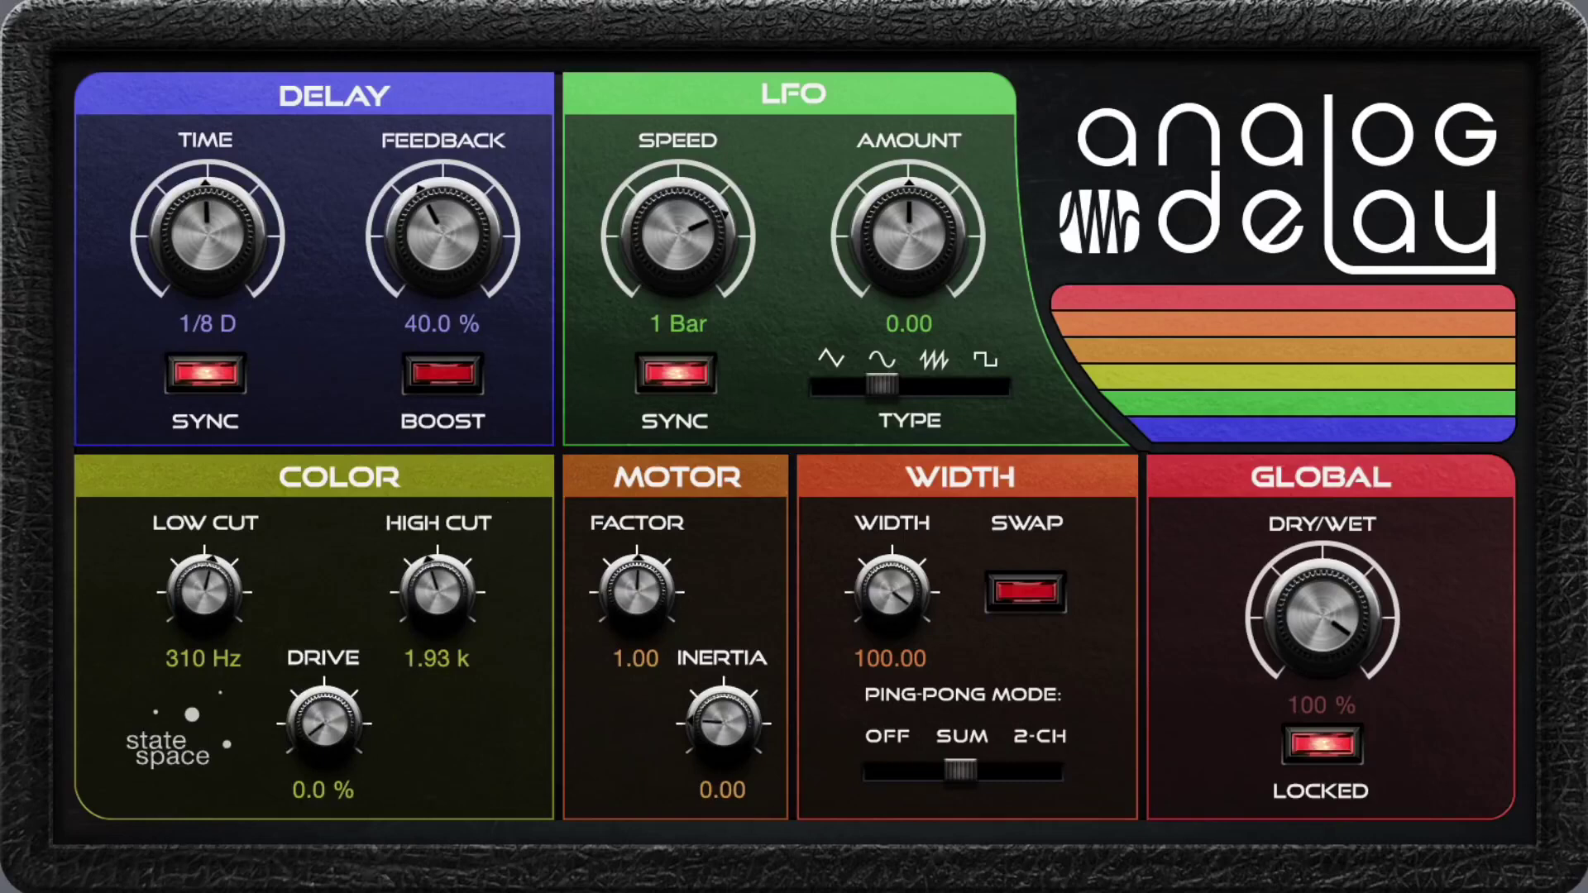
pyautogui.click(892, 761)
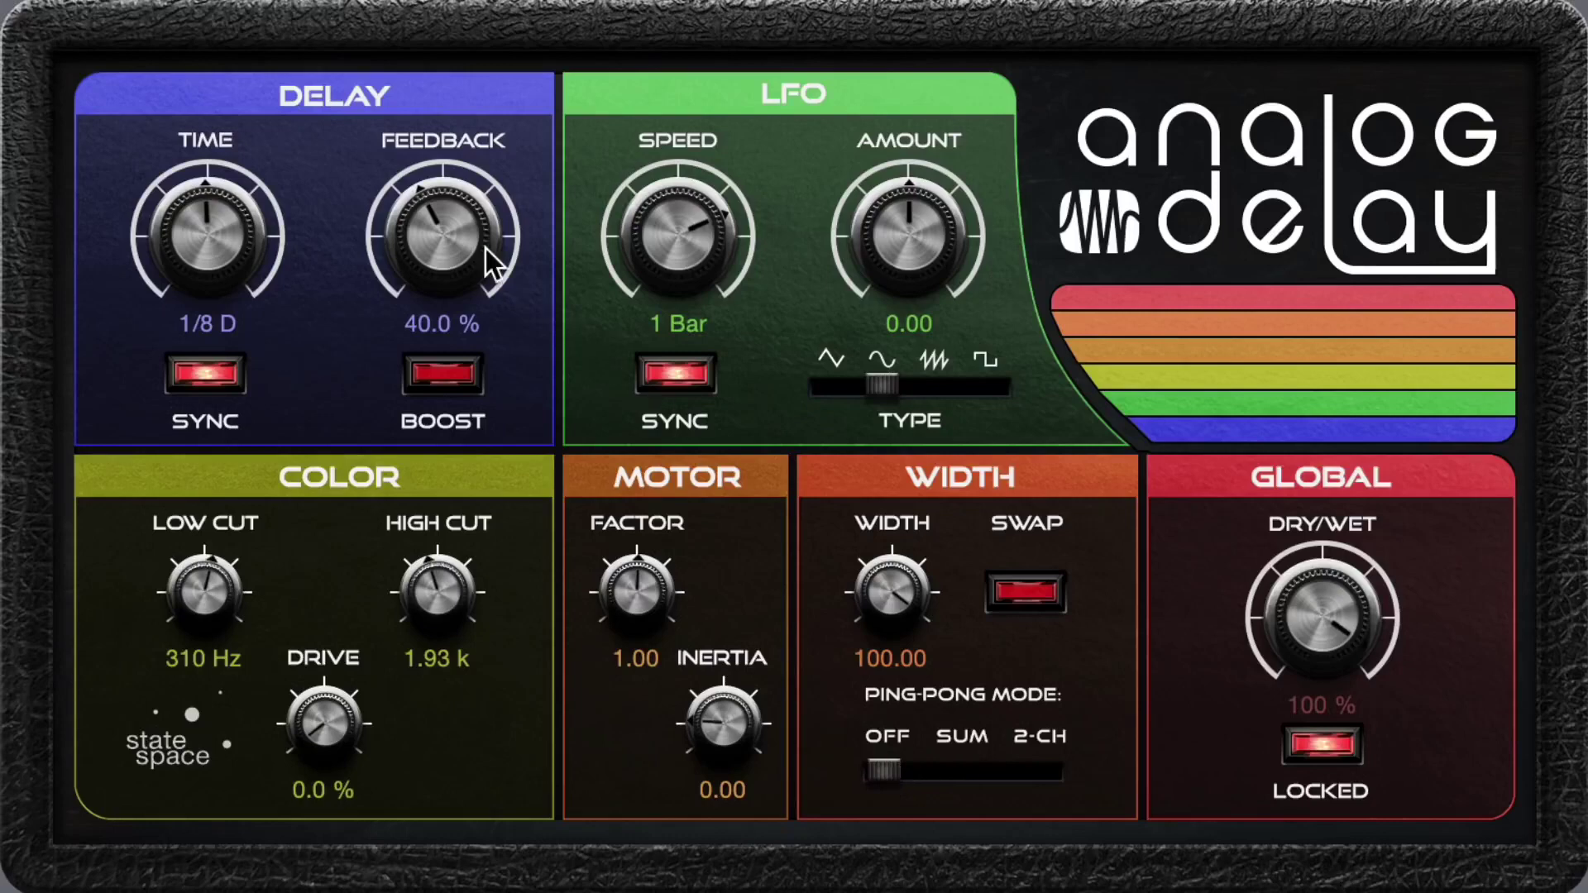
# Raise the delay feedback to 74% and set the delay time to 1/2.
pyautogui.moveTo(485, 248); pyautogui.dragTo(477, 97)
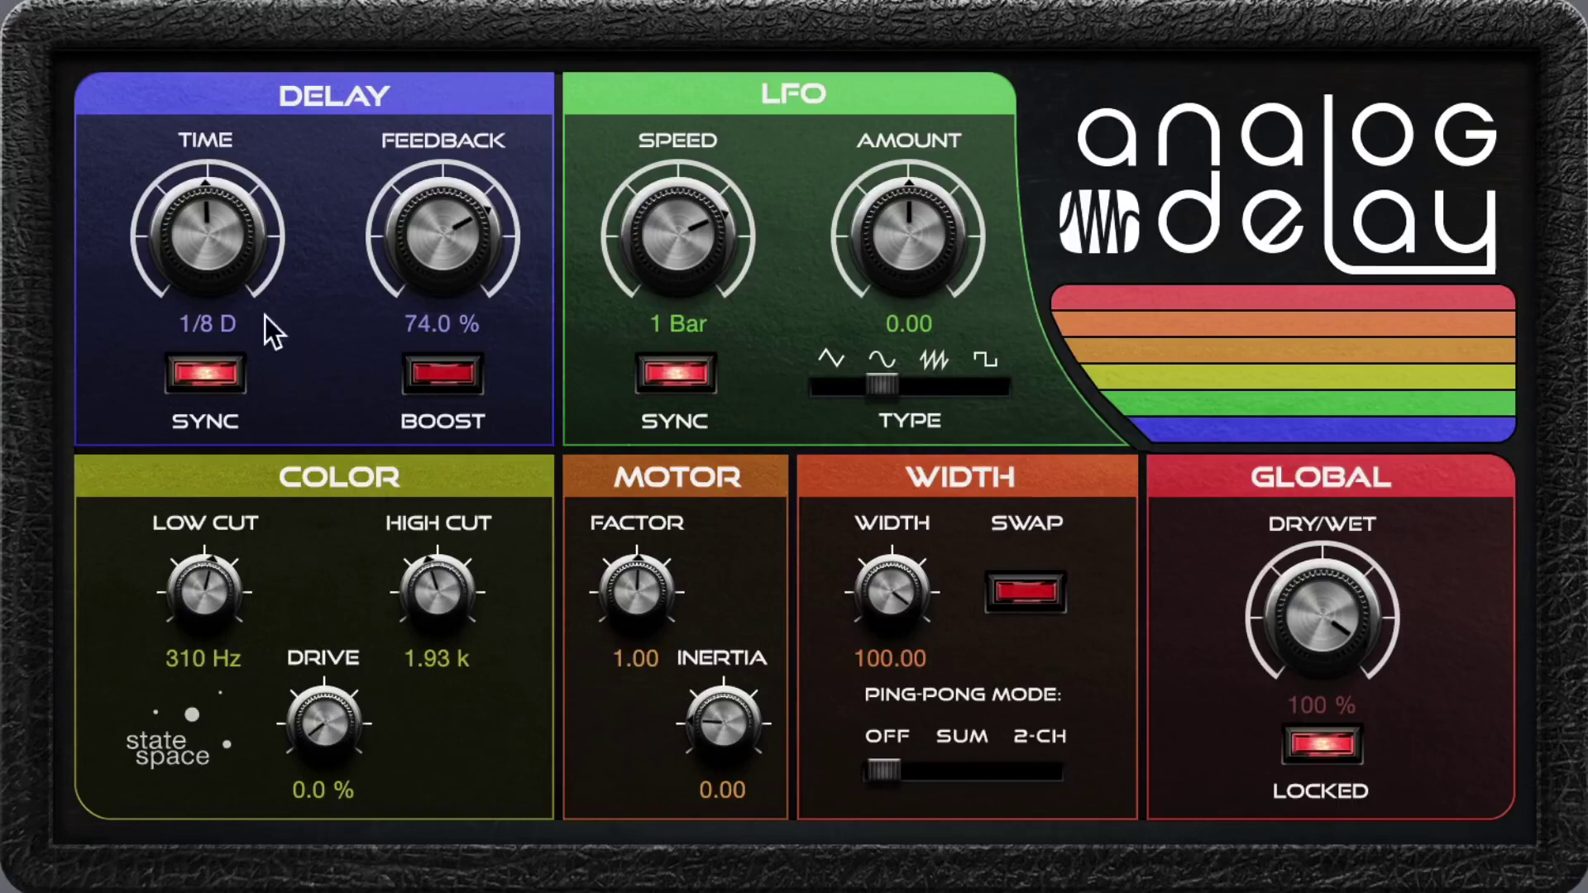
pyautogui.click(205, 332)
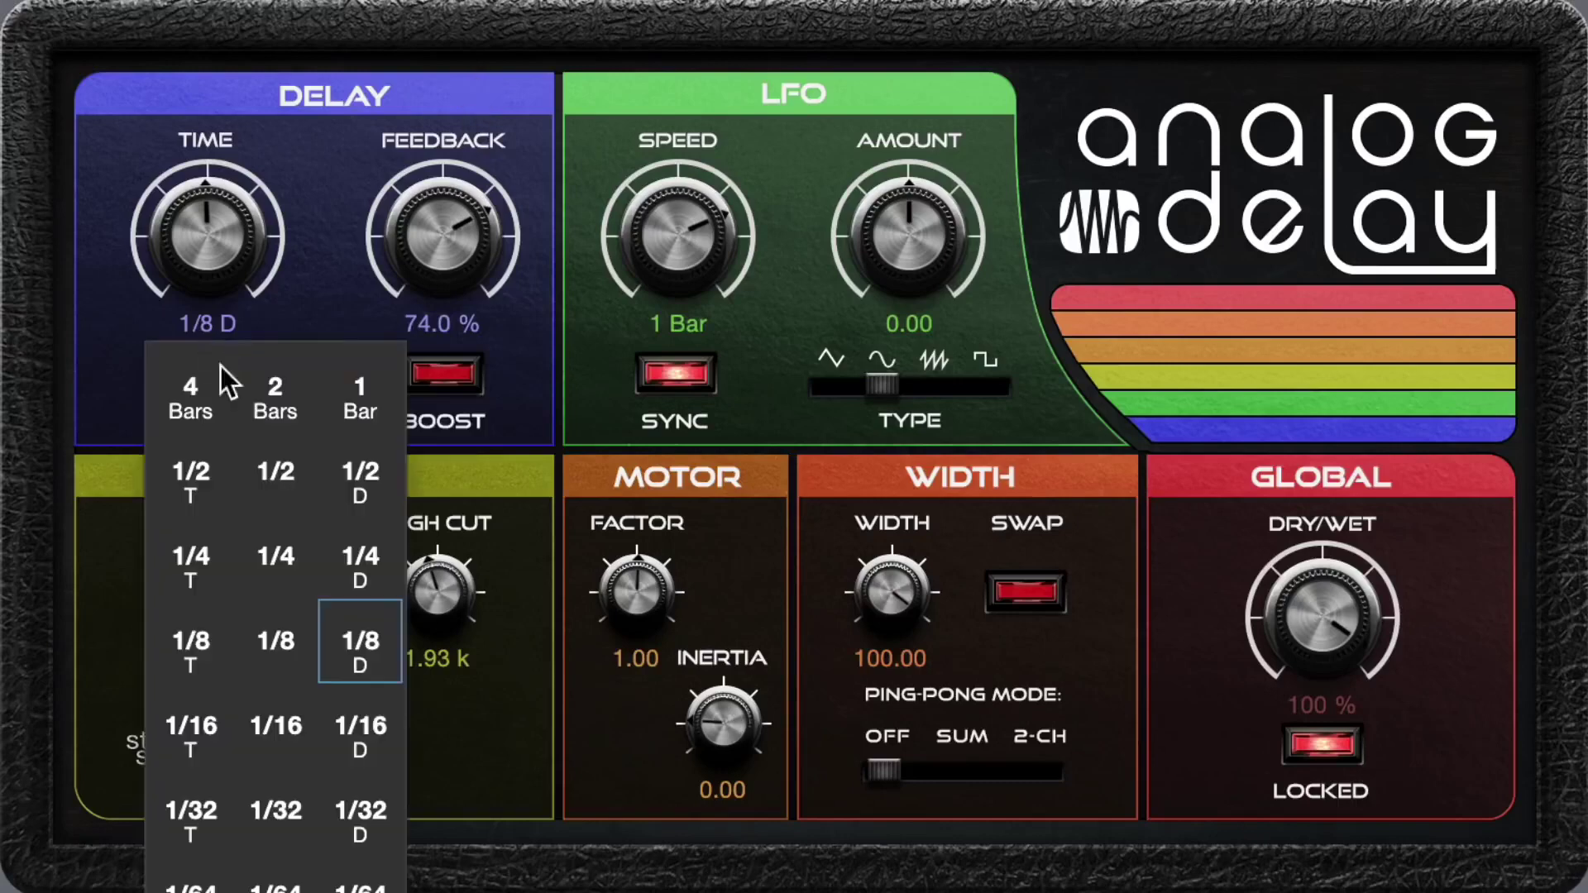
pyautogui.click(271, 464)
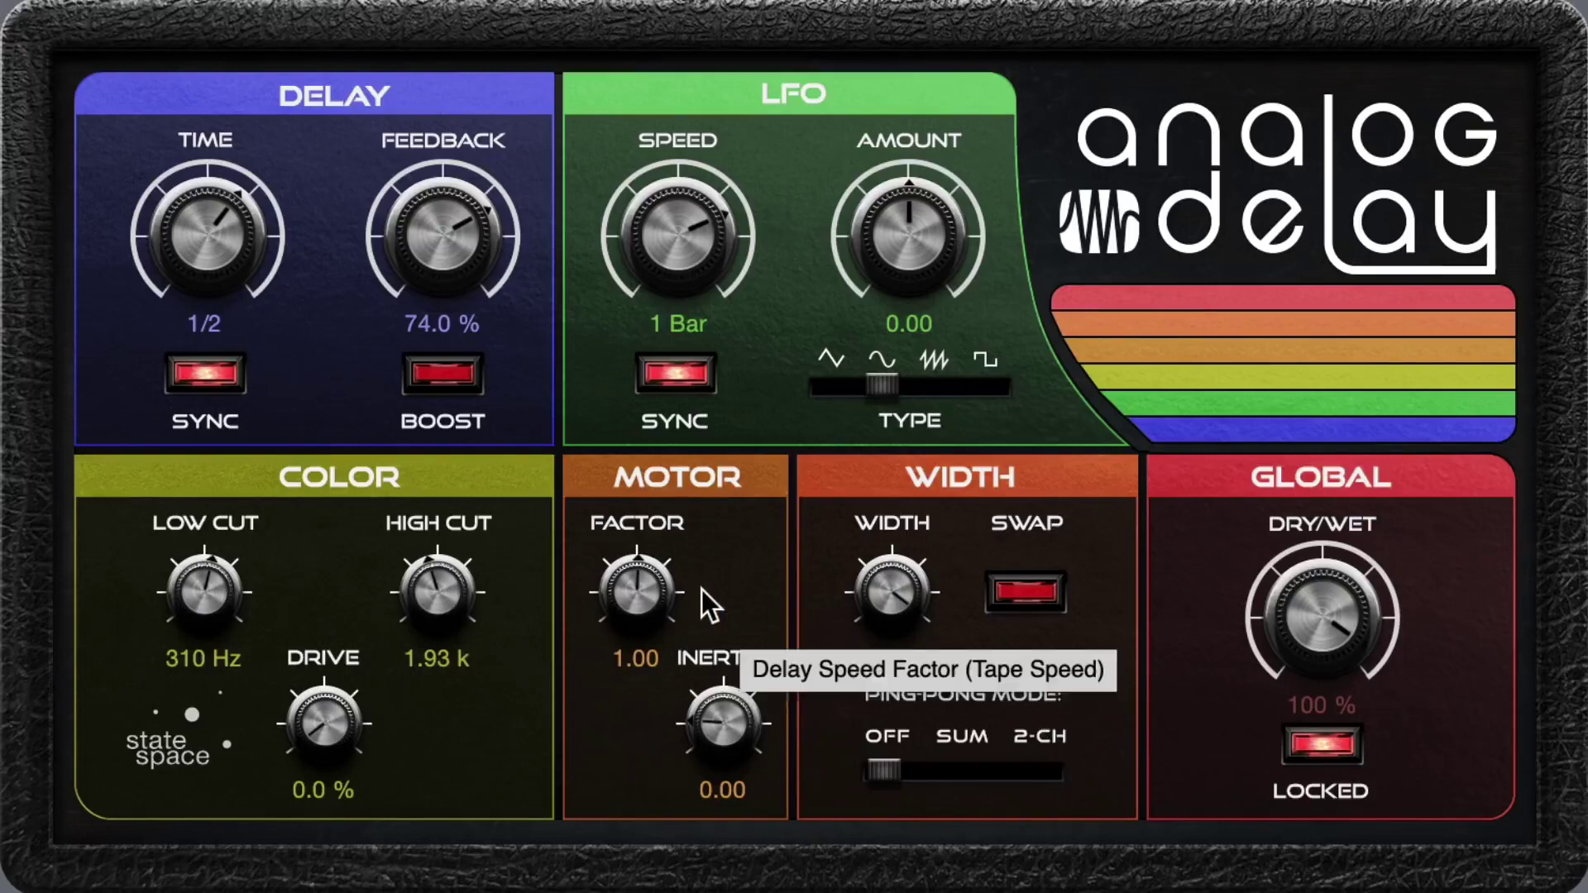
# Lower the feedback through 36% to 0%, and raise it again to 31%.
pyautogui.moveTo(448, 187); pyautogui.dragTo(460, 381)
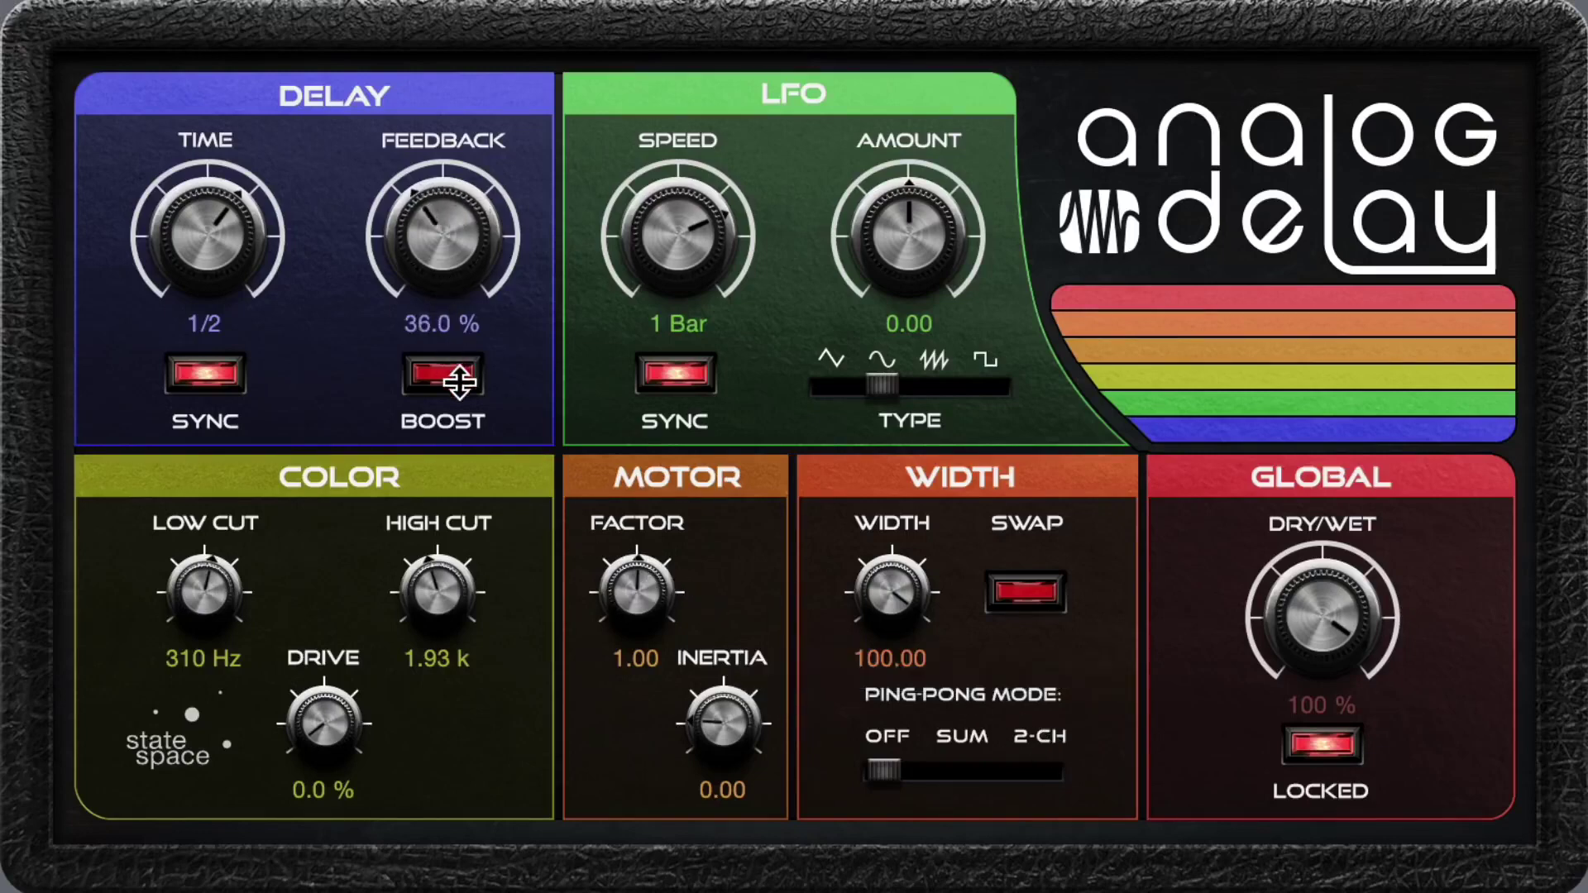
pyautogui.moveTo(454, 220); pyautogui.dragTo(538, 567)
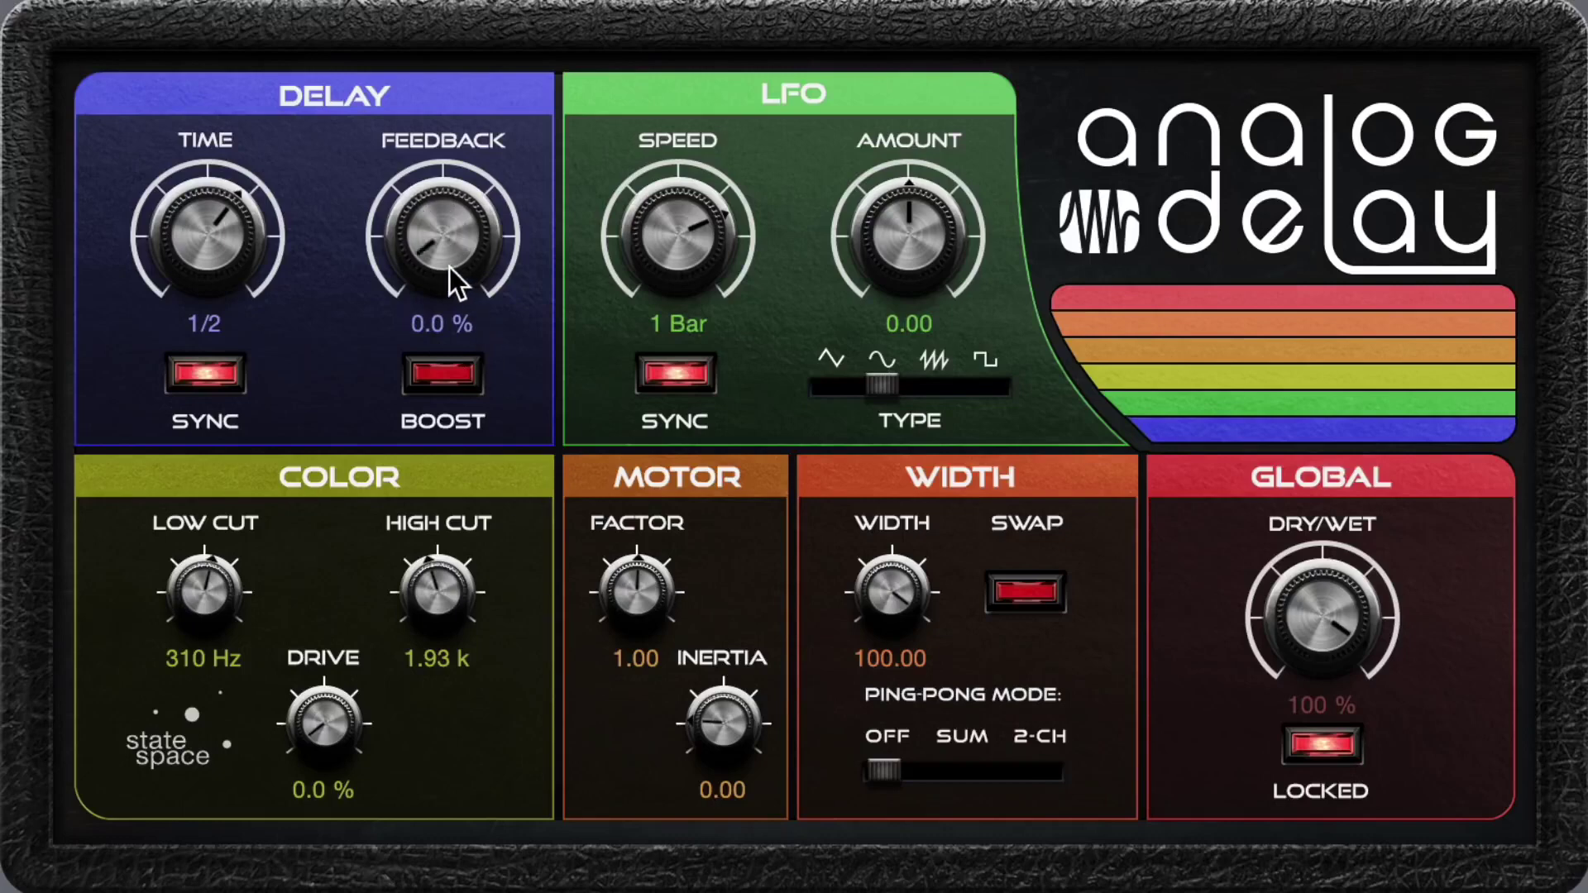
pyautogui.moveTo(449, 266); pyautogui.dragTo(429, 129)
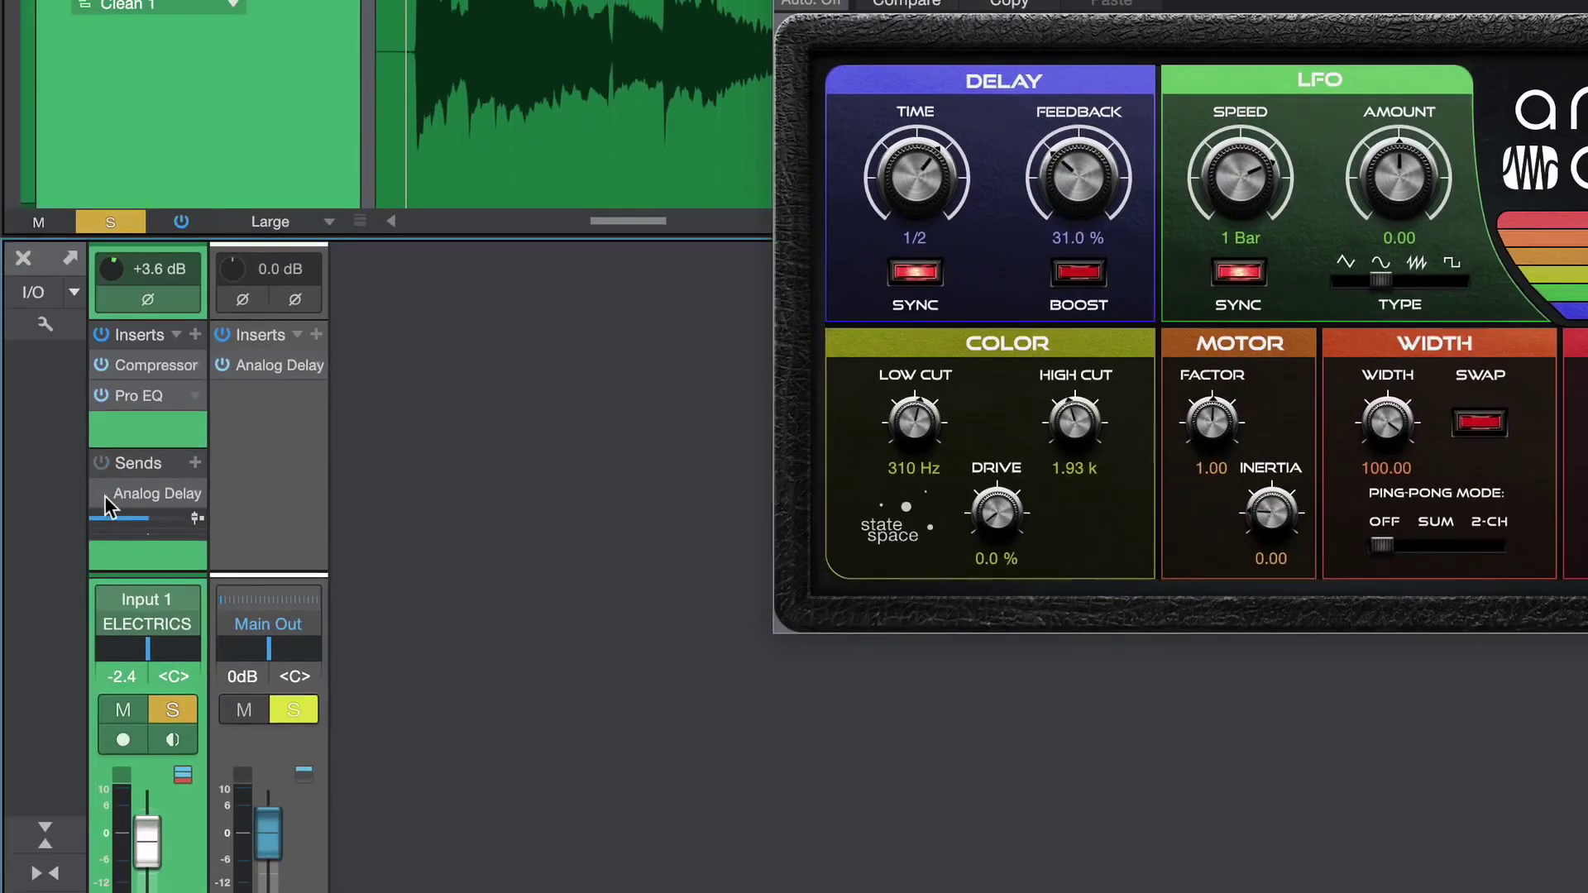
# Play the track while toggling the Clean channel's Analog Delay send off and on to compare the sound.
pyautogui.press('space')
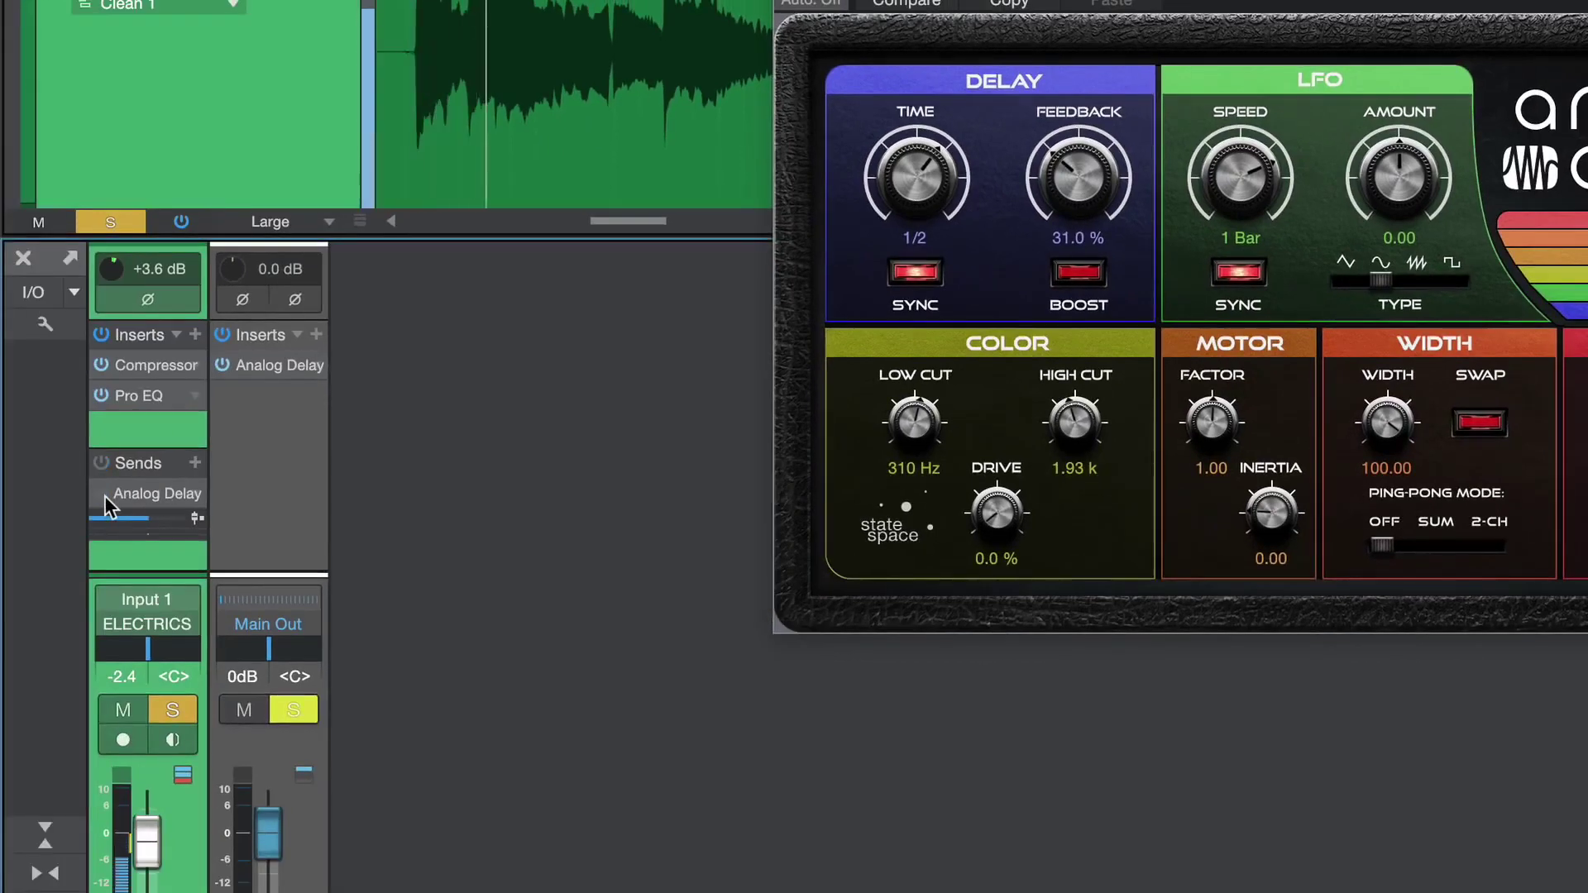
pyautogui.click(101, 493)
pyautogui.click(101, 493)
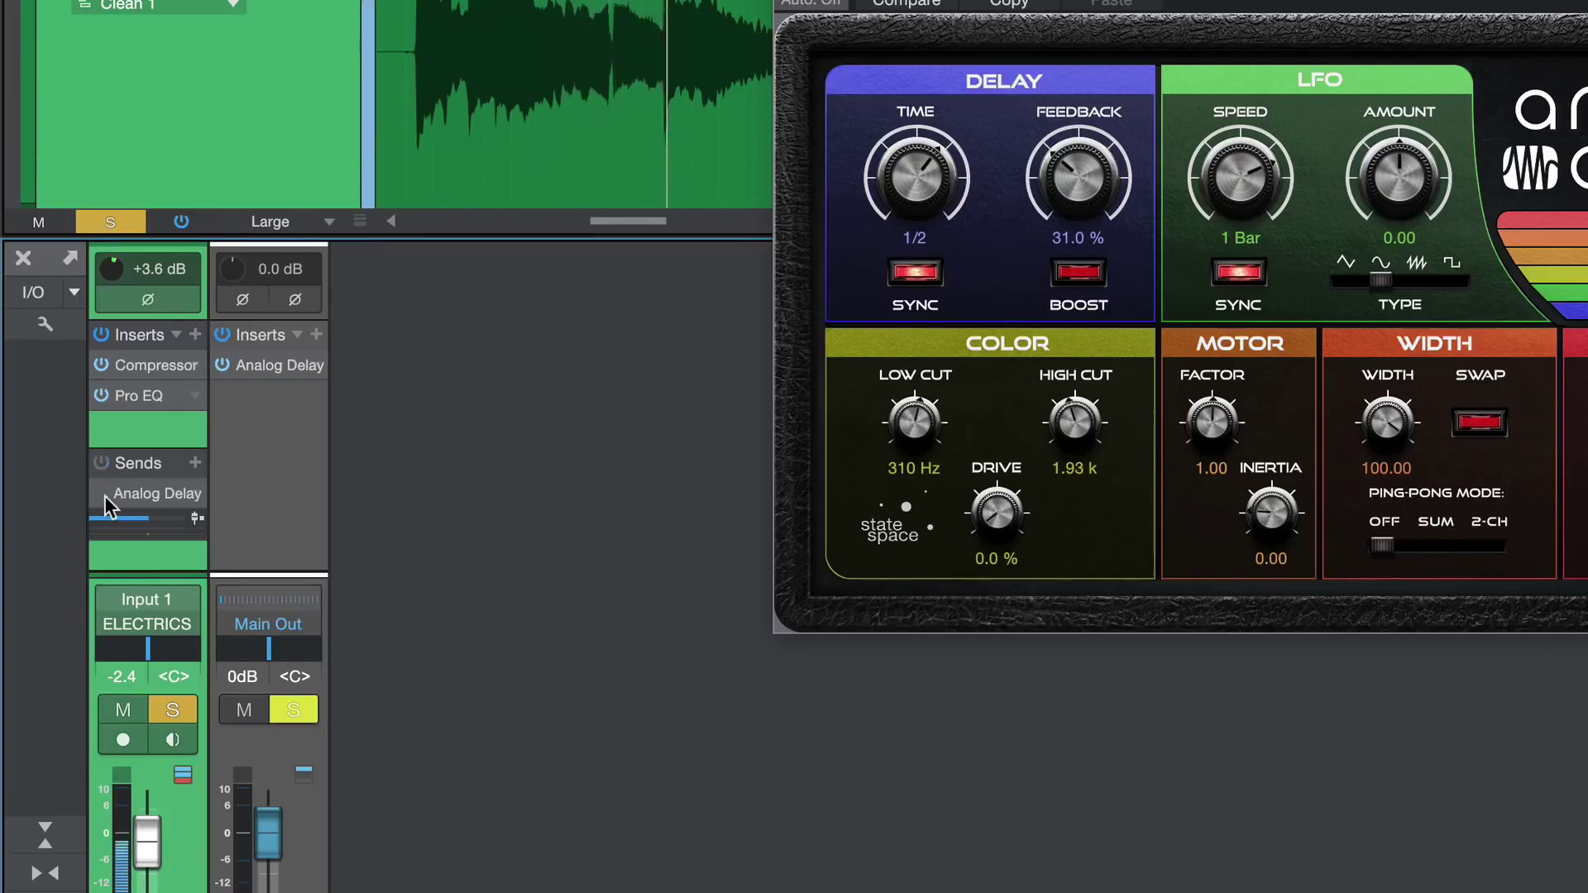
pyautogui.click(104, 494)
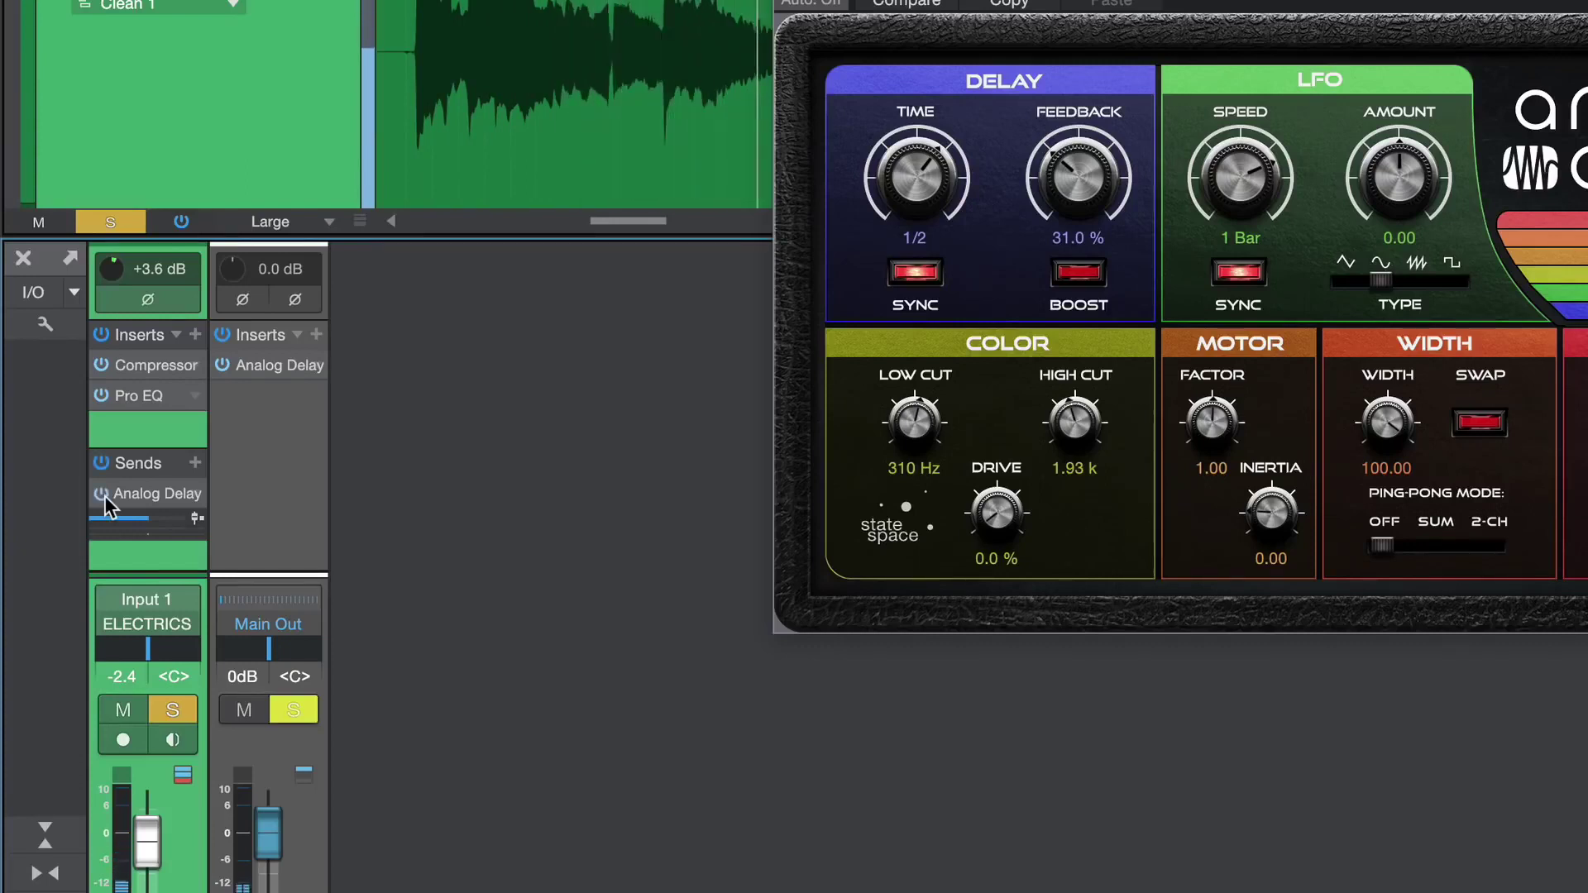
pyautogui.click(104, 494)
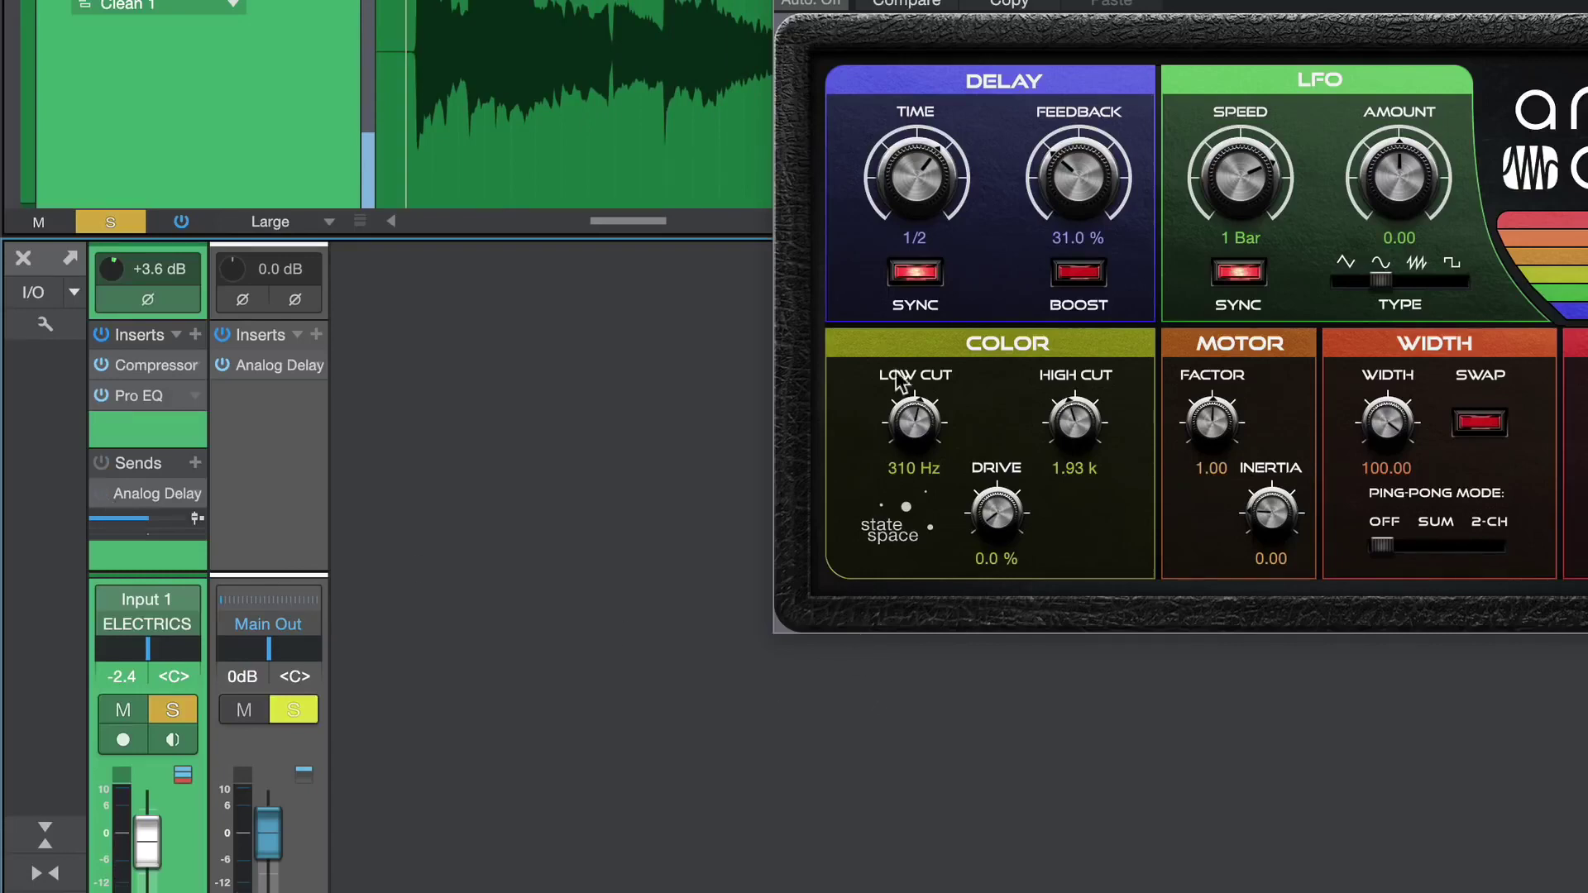
pyautogui.click(103, 494)
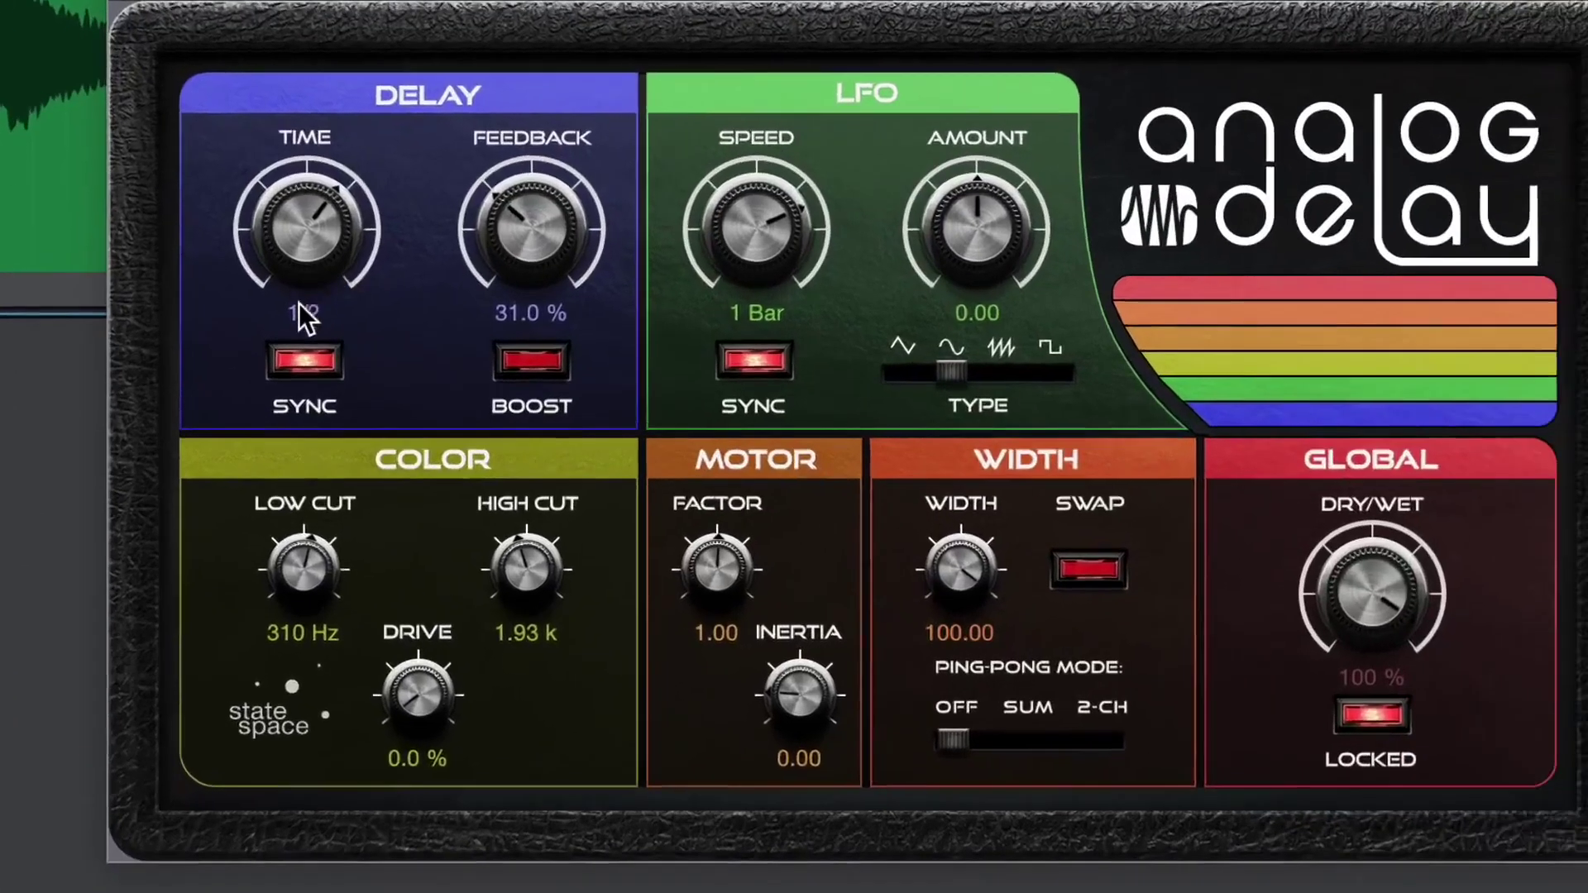
# Turn off tempo sync for the delay time and raise the time to its 3.00 s maximum.
pyautogui.click(300, 310)
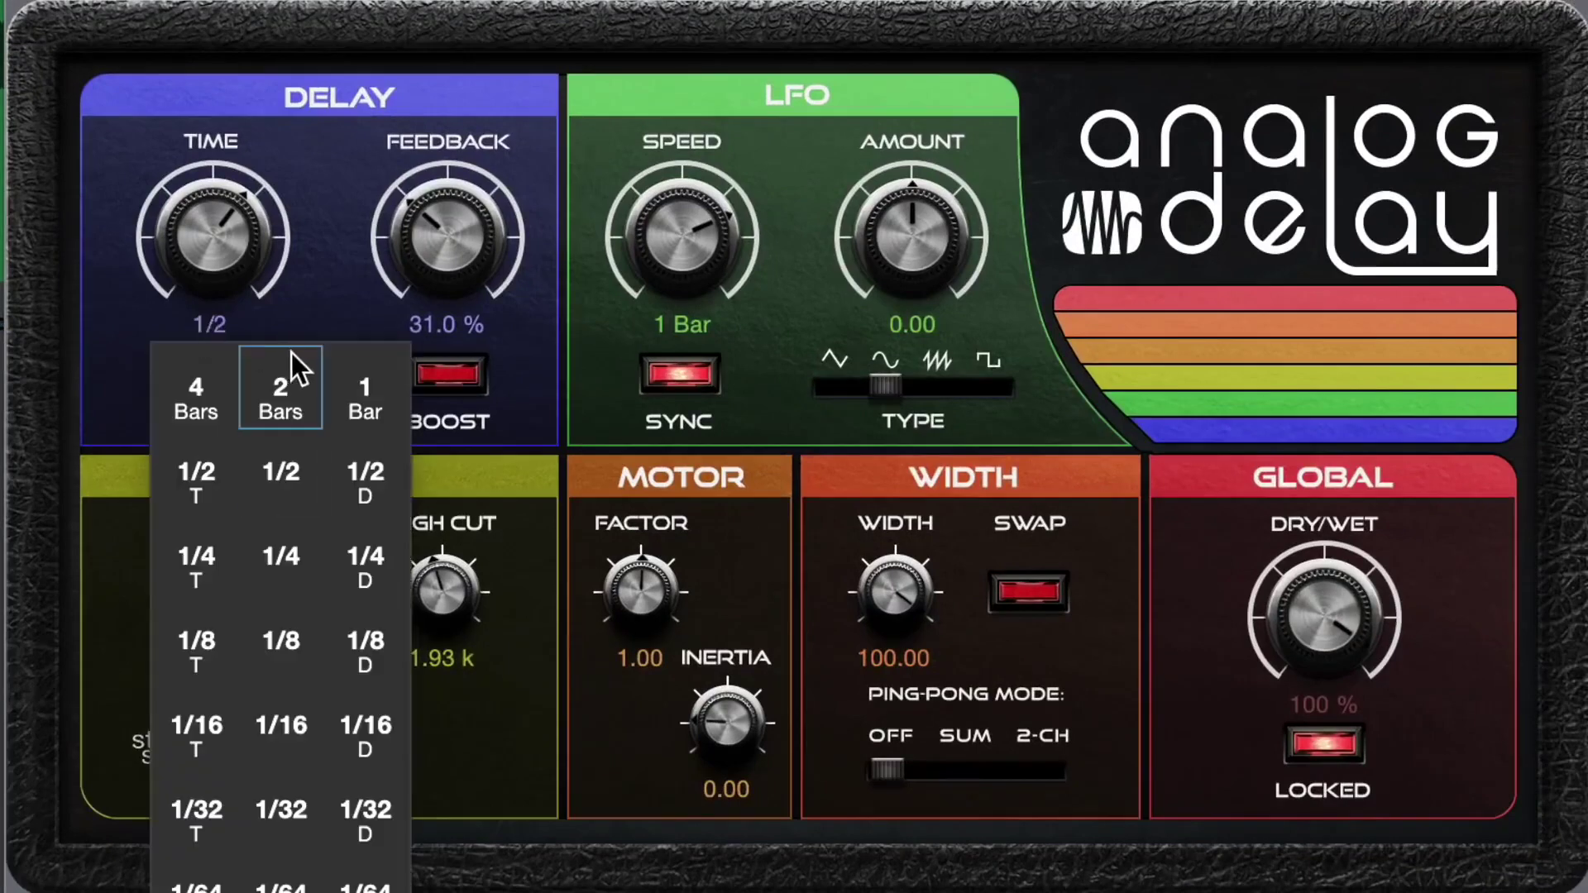
pyautogui.click(125, 376)
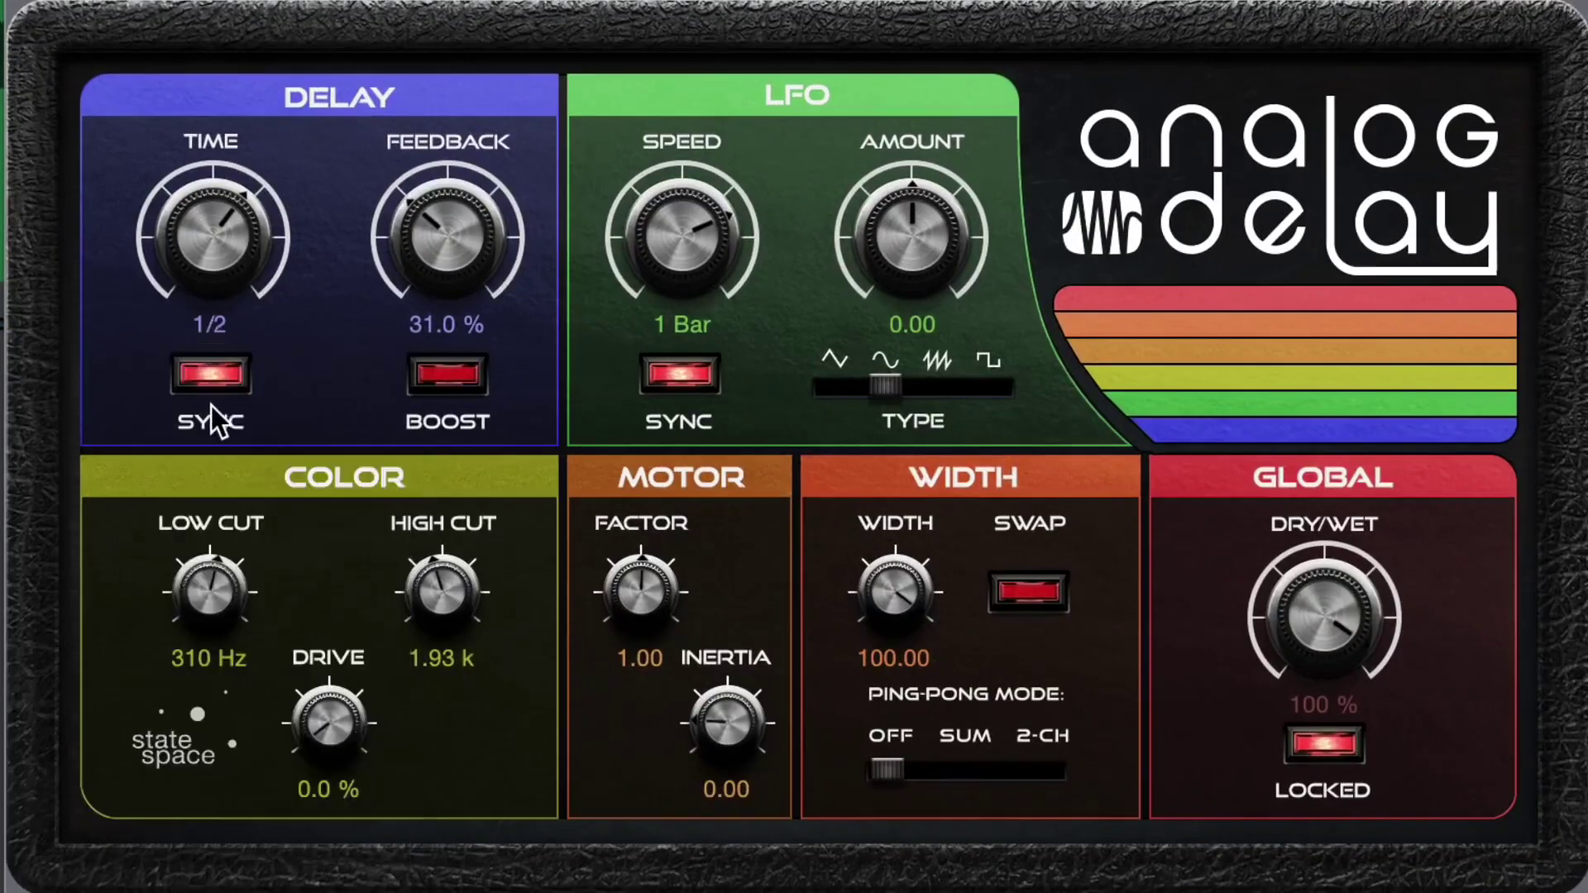
pyautogui.click(217, 370)
pyautogui.moveTo(223, 259); pyautogui.dragTo(230, 4)
# Set the delay time to 120 ms and the feedback to 0%.
pyautogui.click(211, 324)
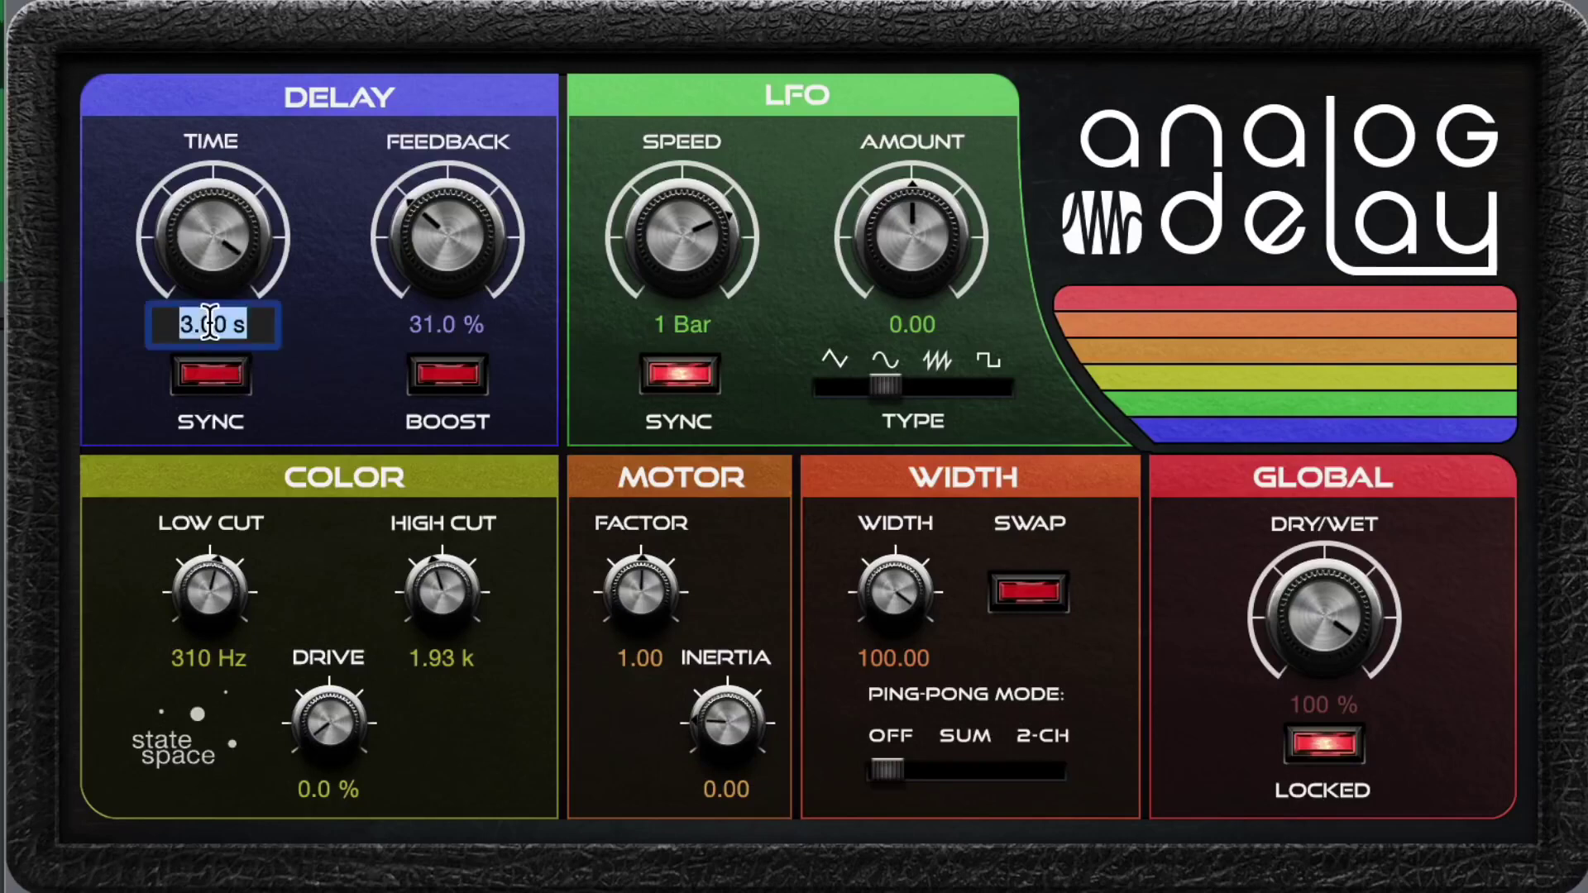
pyautogui.write('120')
pyautogui.press('Return')
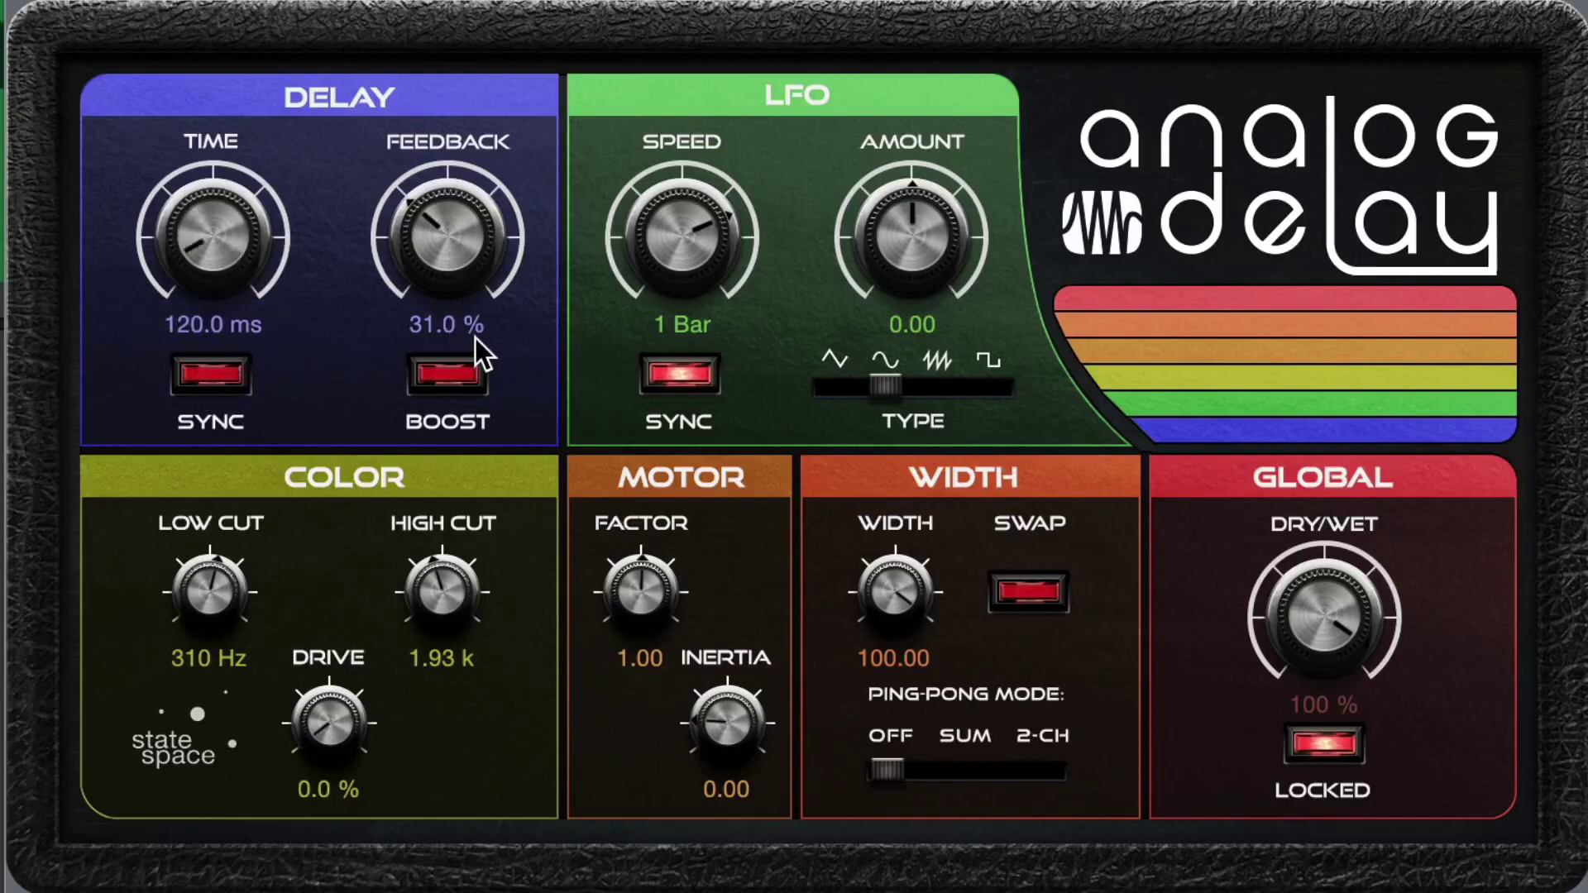
pyautogui.write('0')
pyautogui.press('Return')
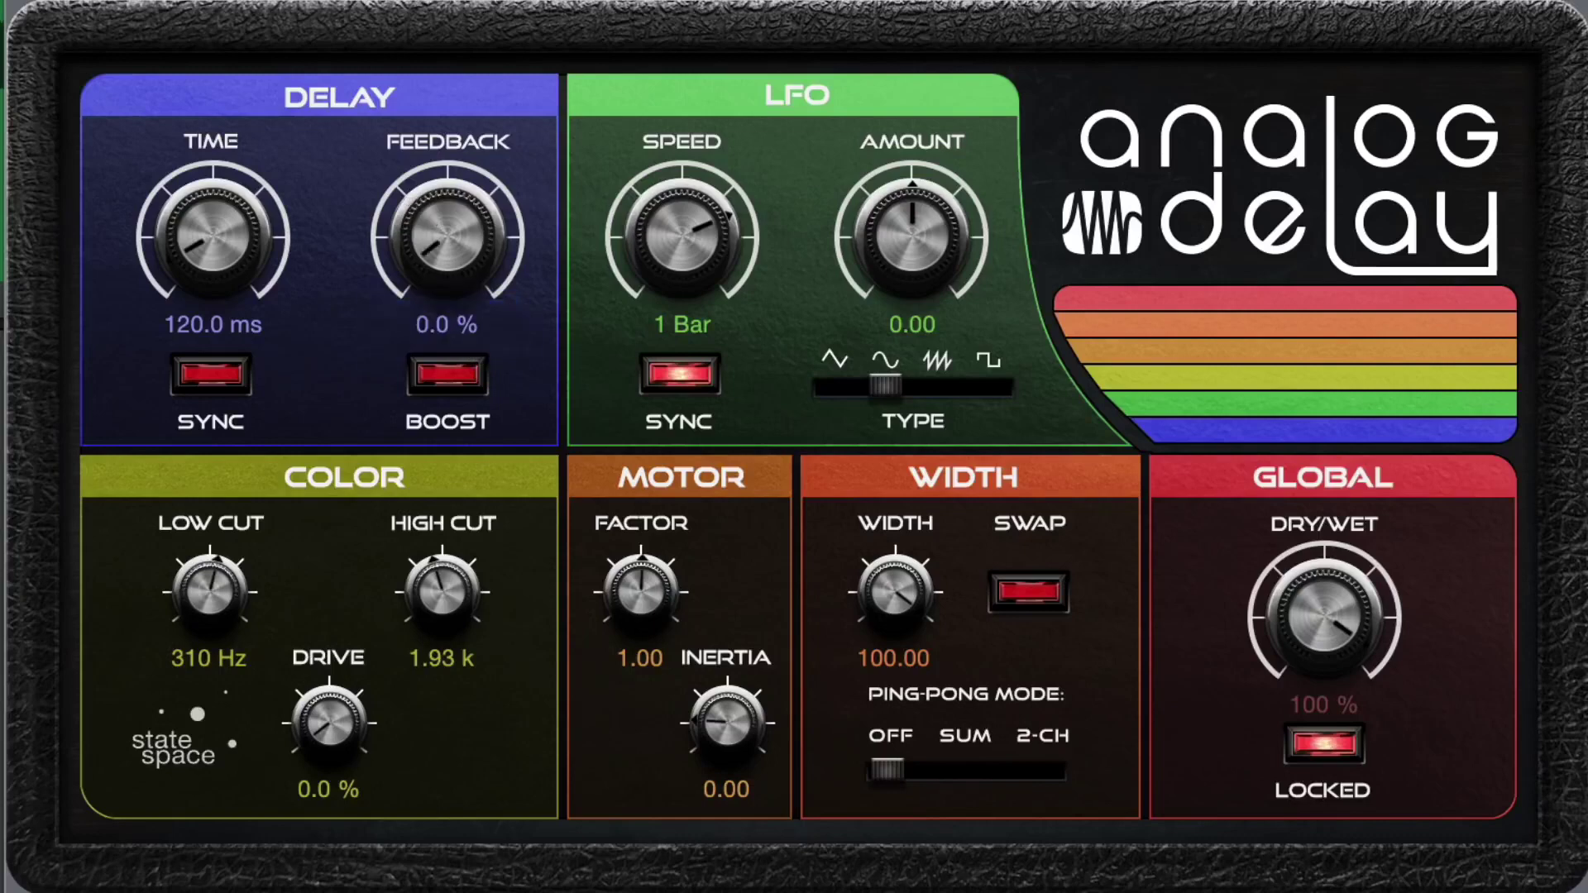
# Shape the delay's color with the low cut at 310 Hz, high cut at 1.60 kHz and drive at 62%.
pyautogui.moveTo(222, 610); pyautogui.dragTo(256, 649)
pyautogui.moveTo(328, 707); pyautogui.dragTo(327, 501)
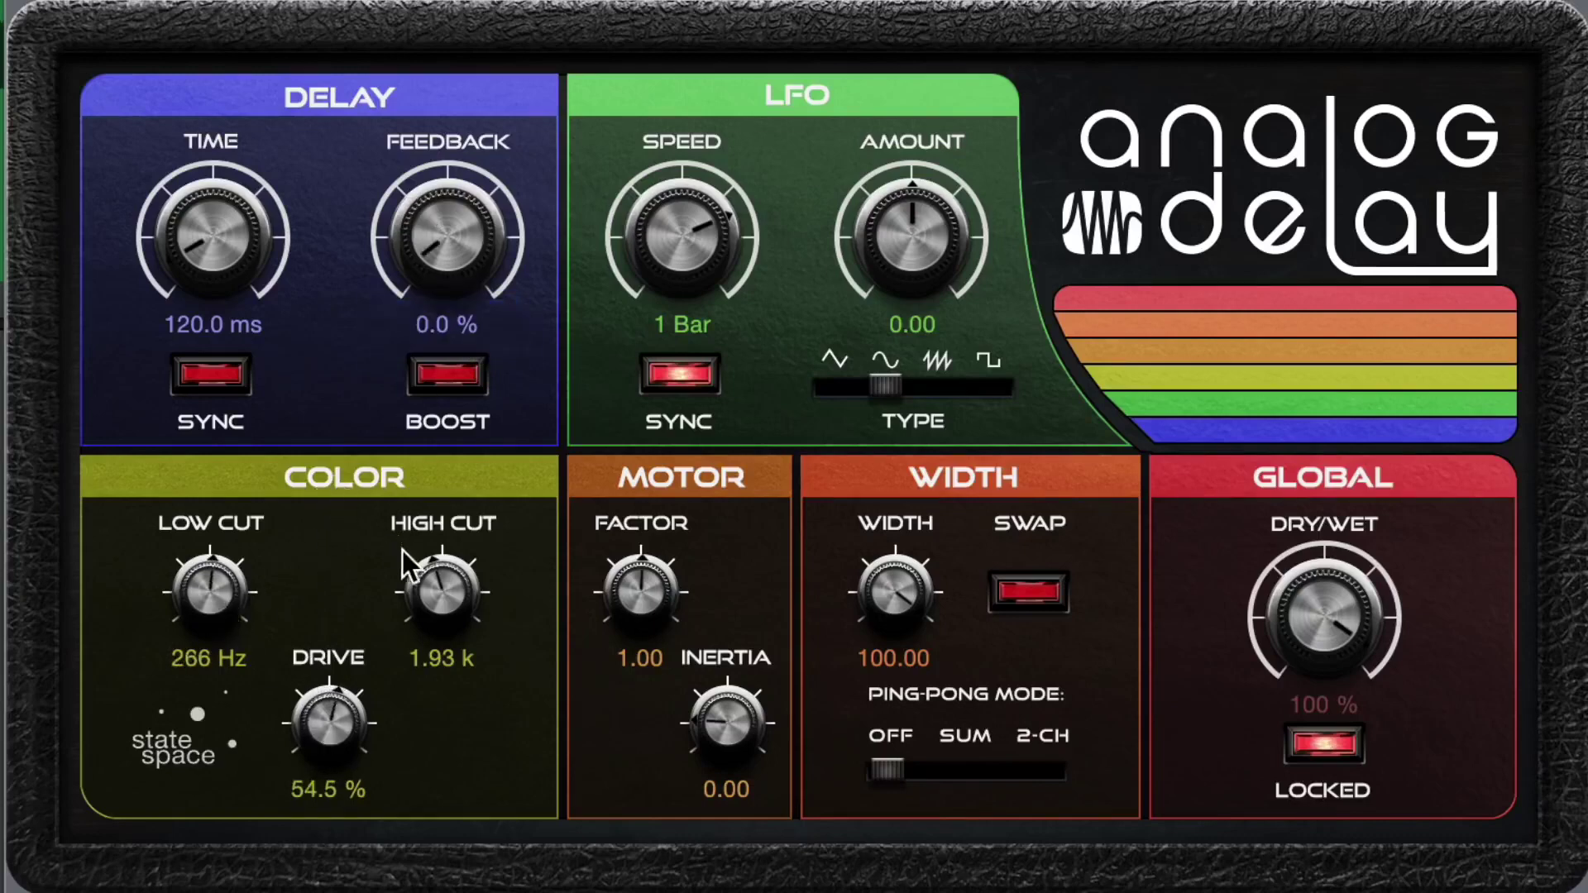
pyautogui.moveTo(414, 573); pyautogui.dragTo(422, 553)
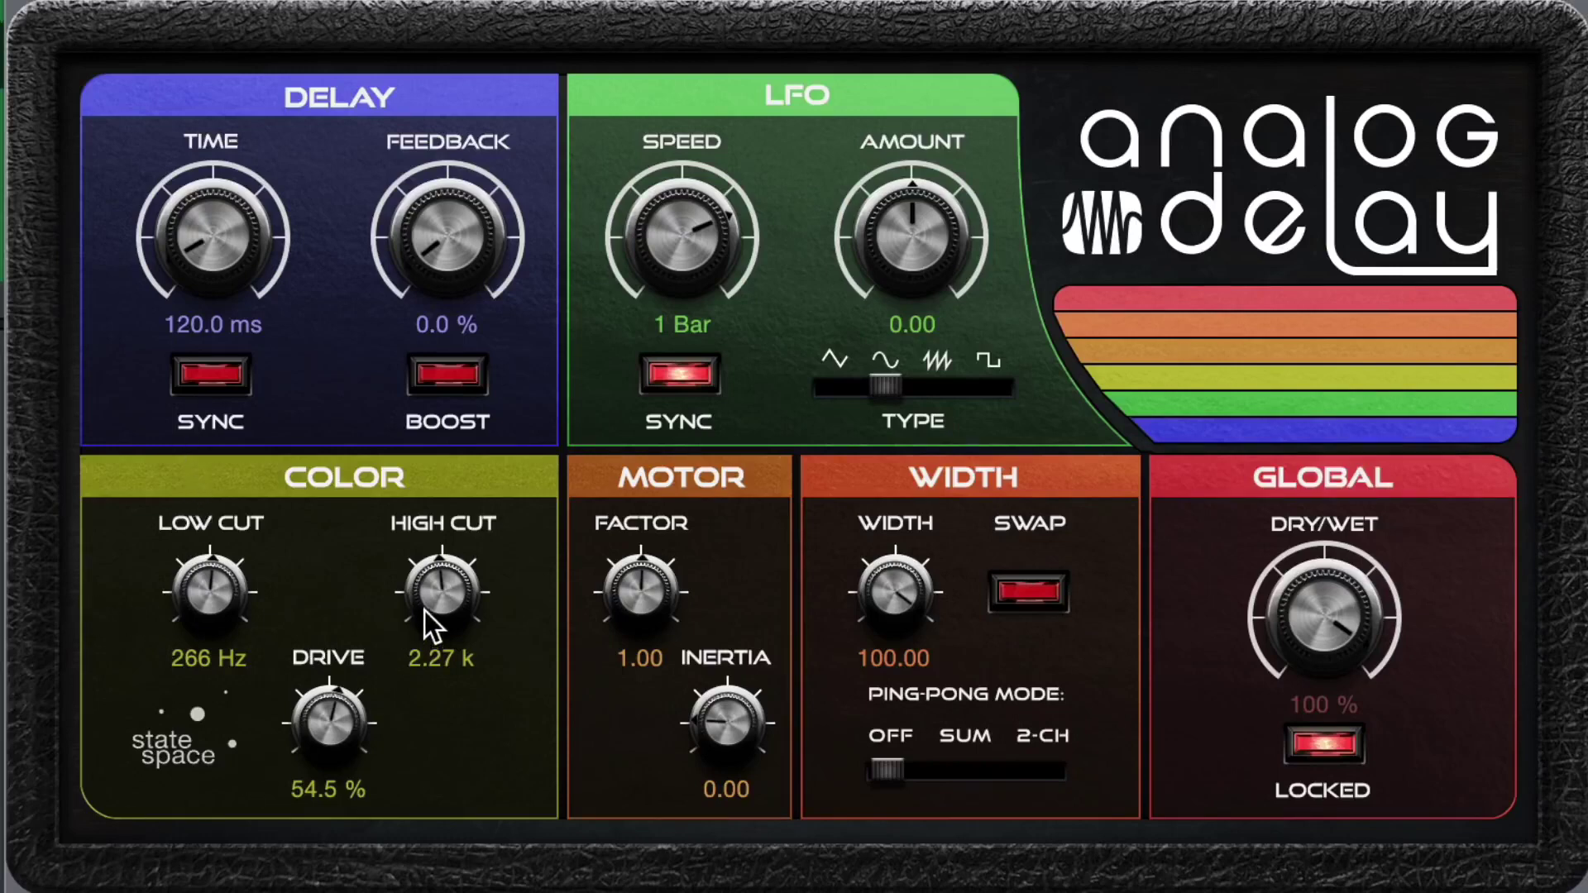
pyautogui.moveTo(444, 579); pyautogui.dragTo(439, 602)
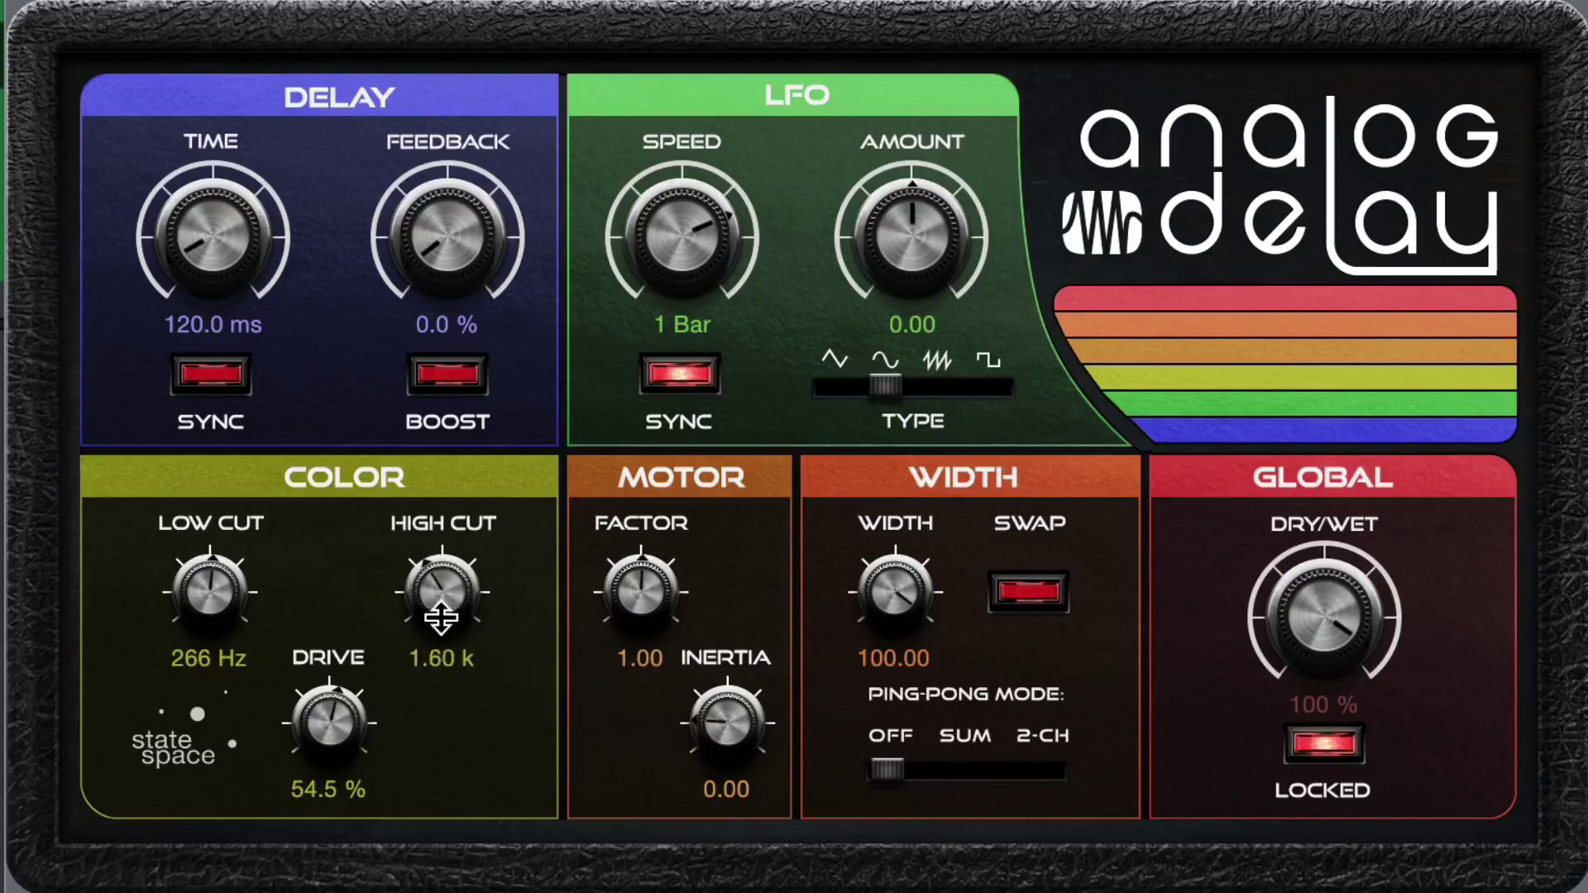
pyautogui.moveTo(170, 596); pyautogui.dragTo(28, 727)
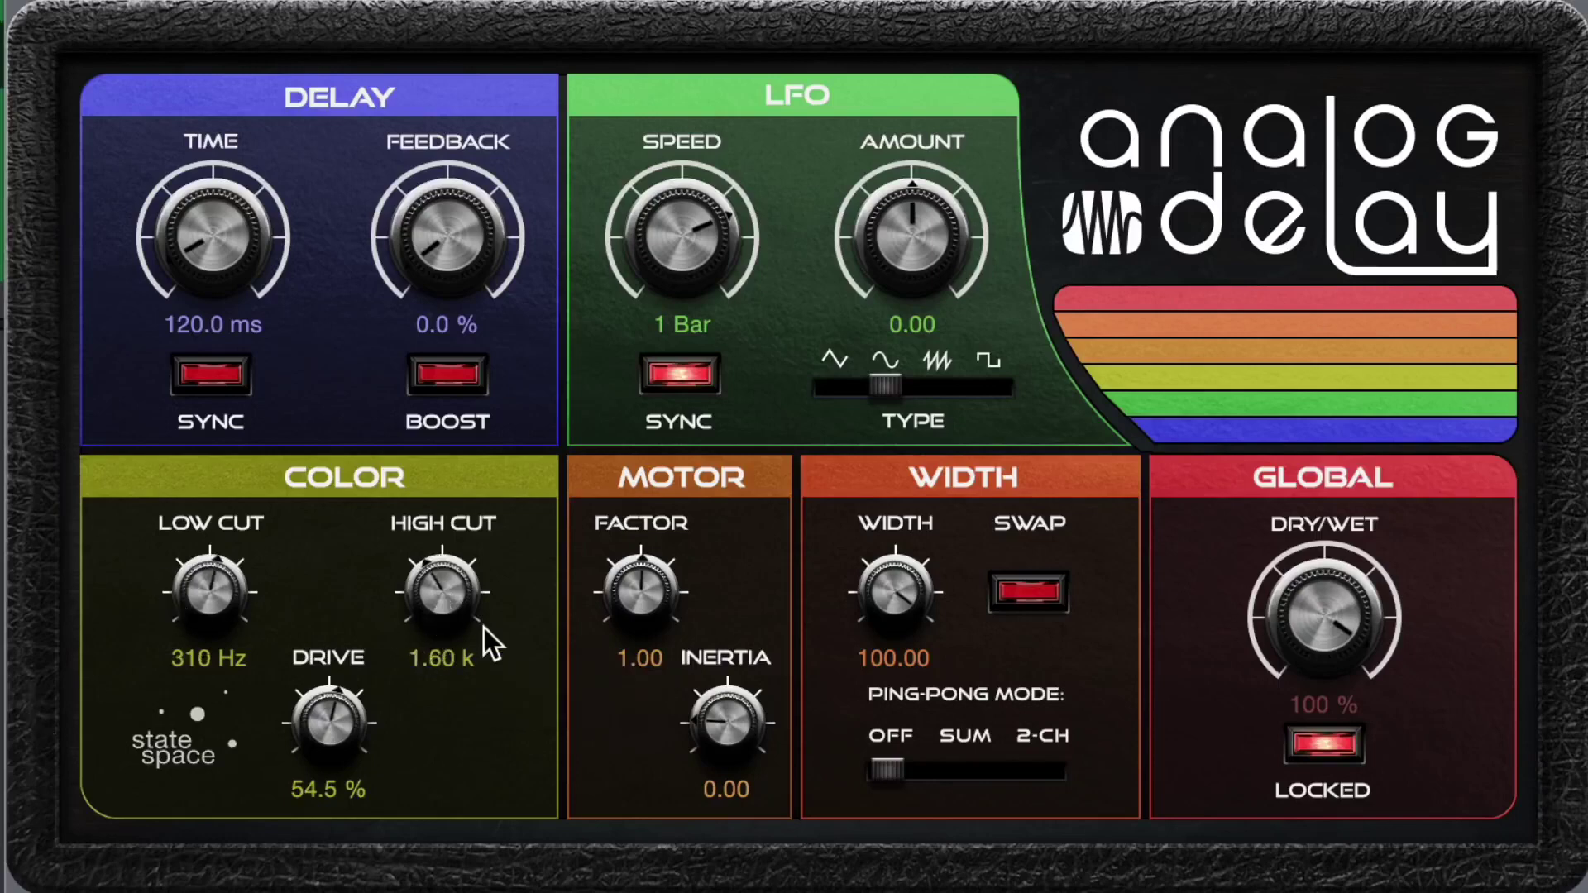
pyautogui.moveTo(336, 727); pyautogui.dragTo(41, 559)
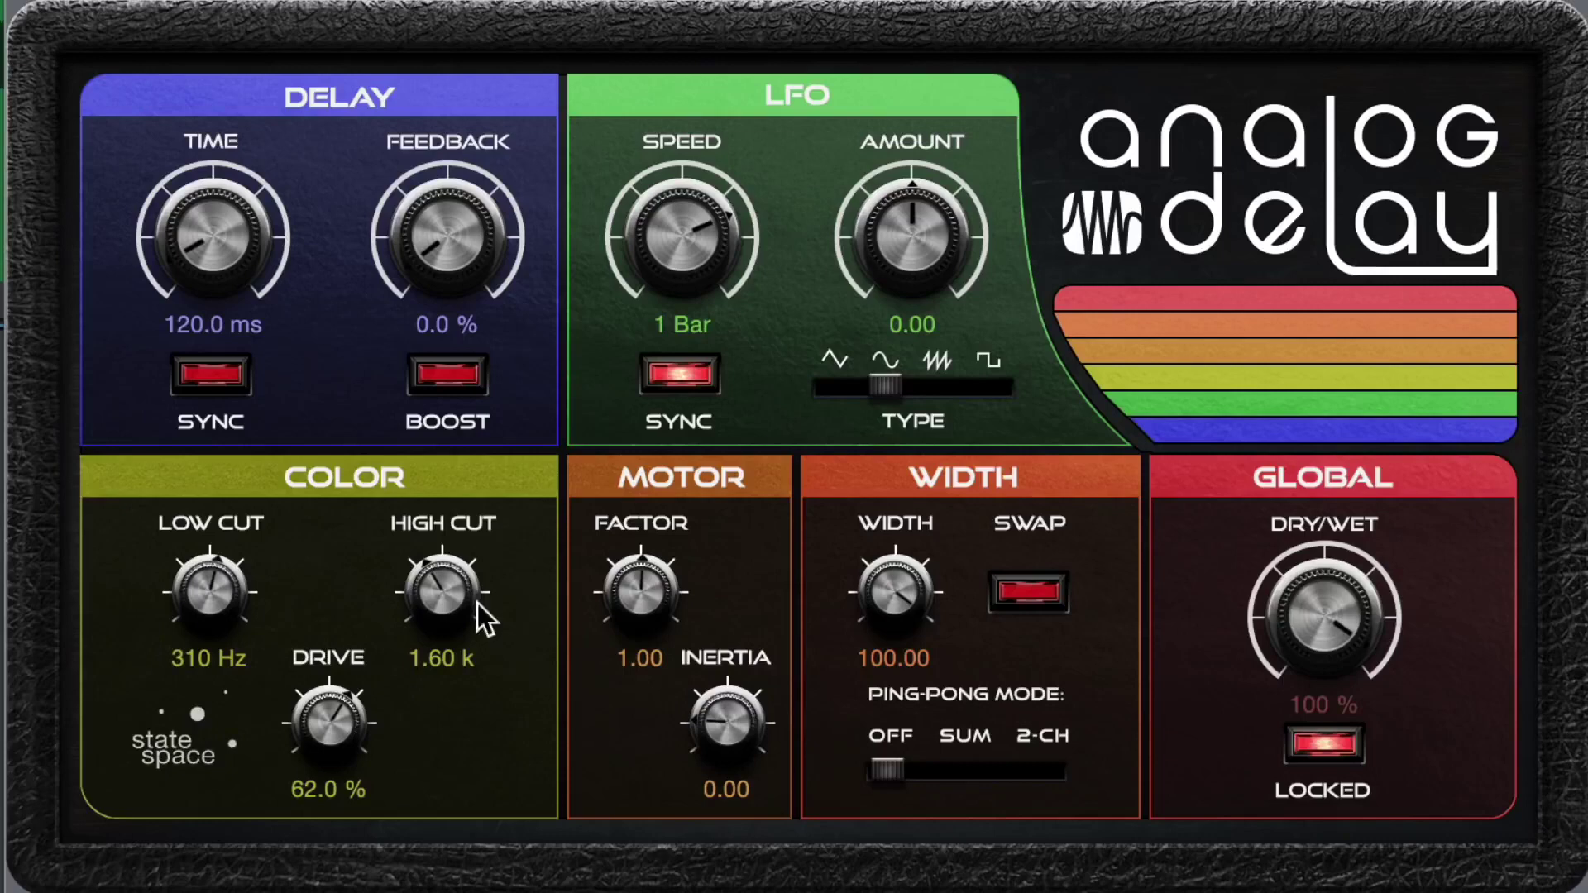
# Reset the color controls, with the low cut and high cut off and the drive at 0%.
pyautogui.doubleClick(437, 595)
pyautogui.doubleClick(214, 588)
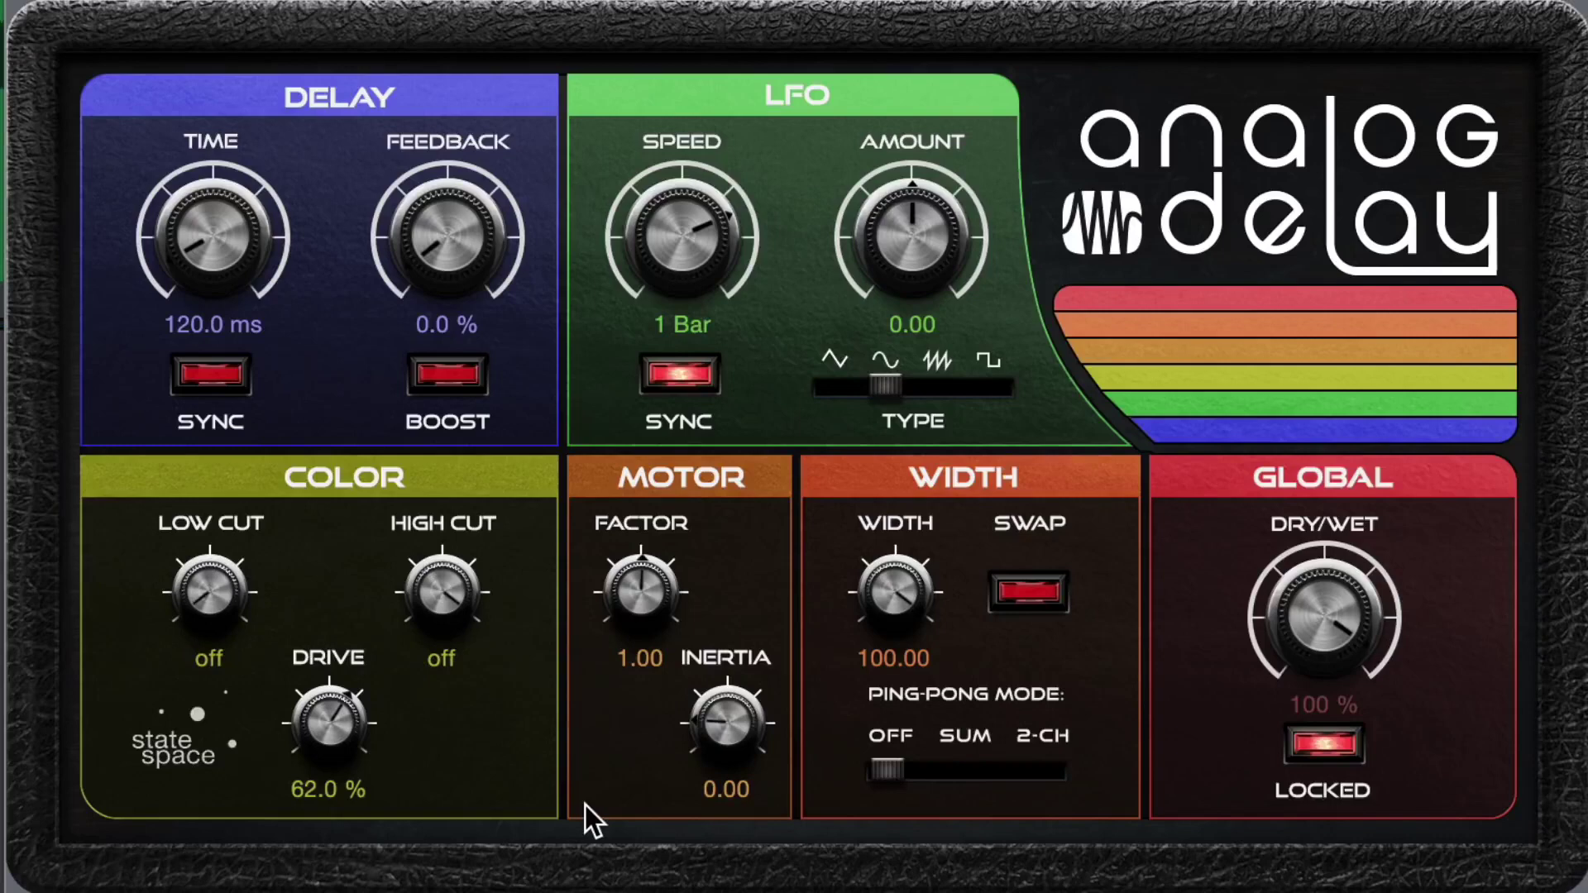
pyautogui.doubleClick(341, 725)
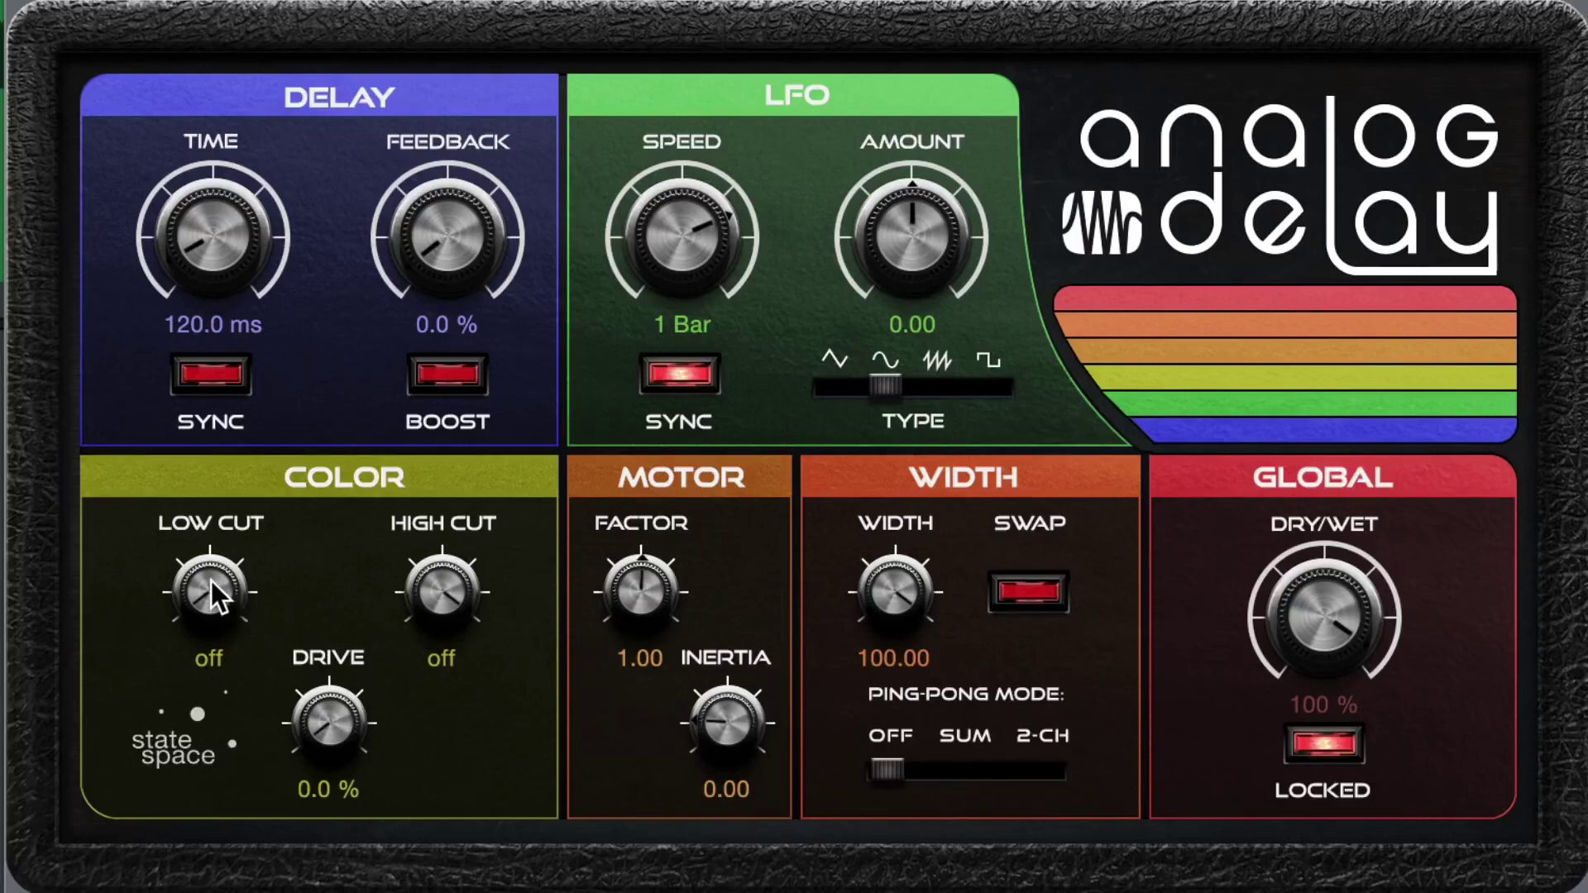
# Set the delay's low cut to 217 Hz and bring the high cut down to 1.78 kHz.
pyautogui.moveTo(211, 581); pyautogui.dragTo(248, 418)
pyautogui.moveTo(435, 582); pyautogui.dragTo(440, 802)
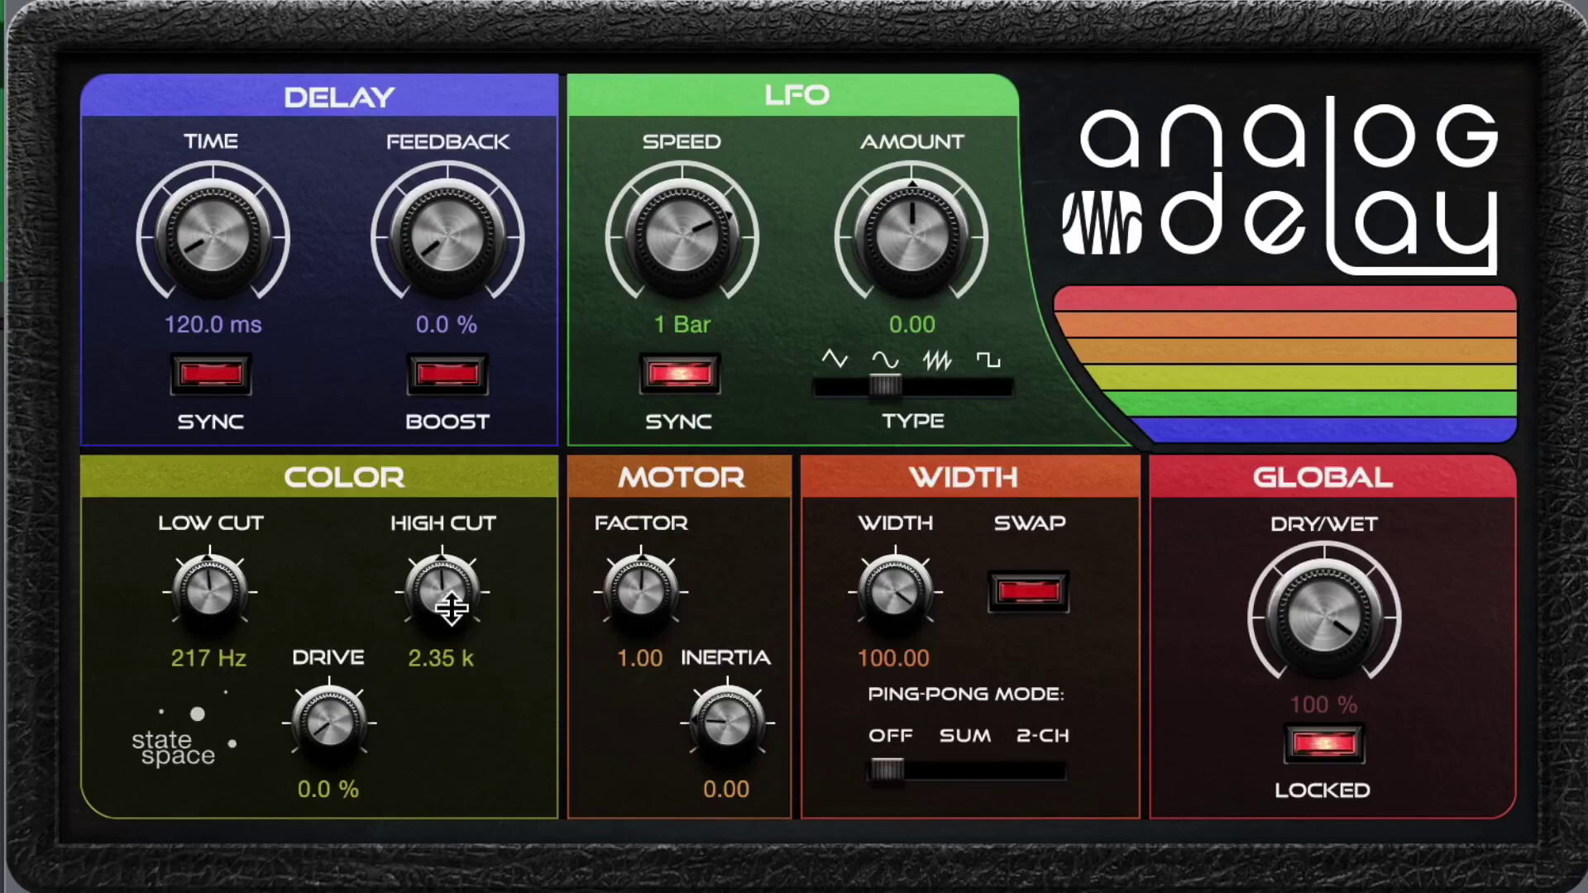
pyautogui.moveTo(450, 603); pyautogui.dragTo(450, 592)
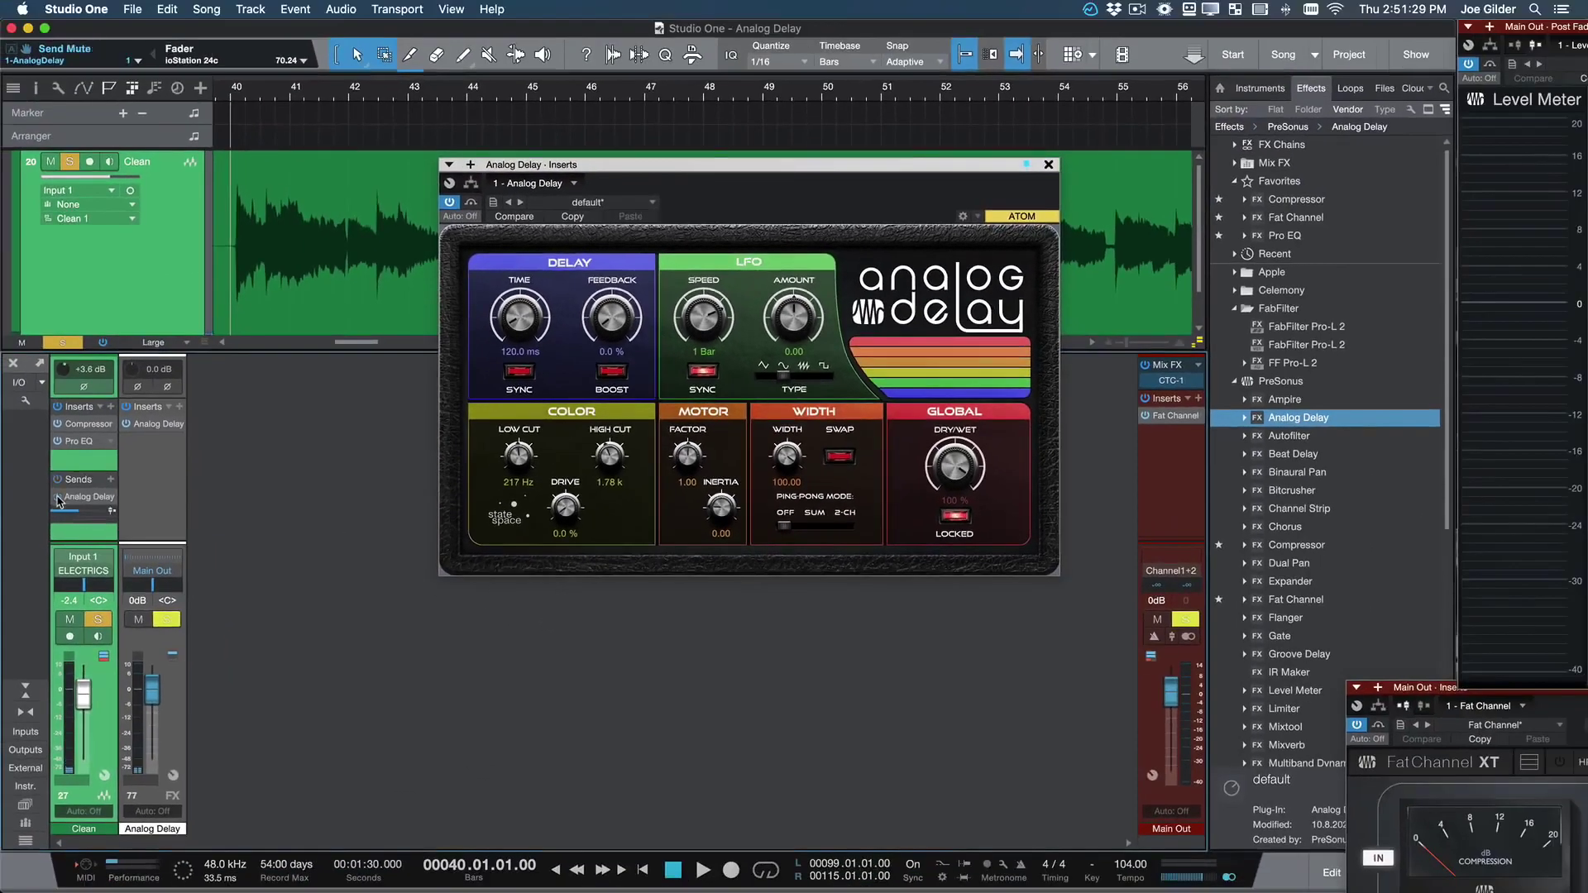
# Audition the 120 ms slap delay on the Clean track by playing it with the send muted and unmuted.
pyautogui.click(58, 497)
pyautogui.click(58, 498)
pyautogui.press('space')
pyautogui.click(57, 498)
pyautogui.press('space')
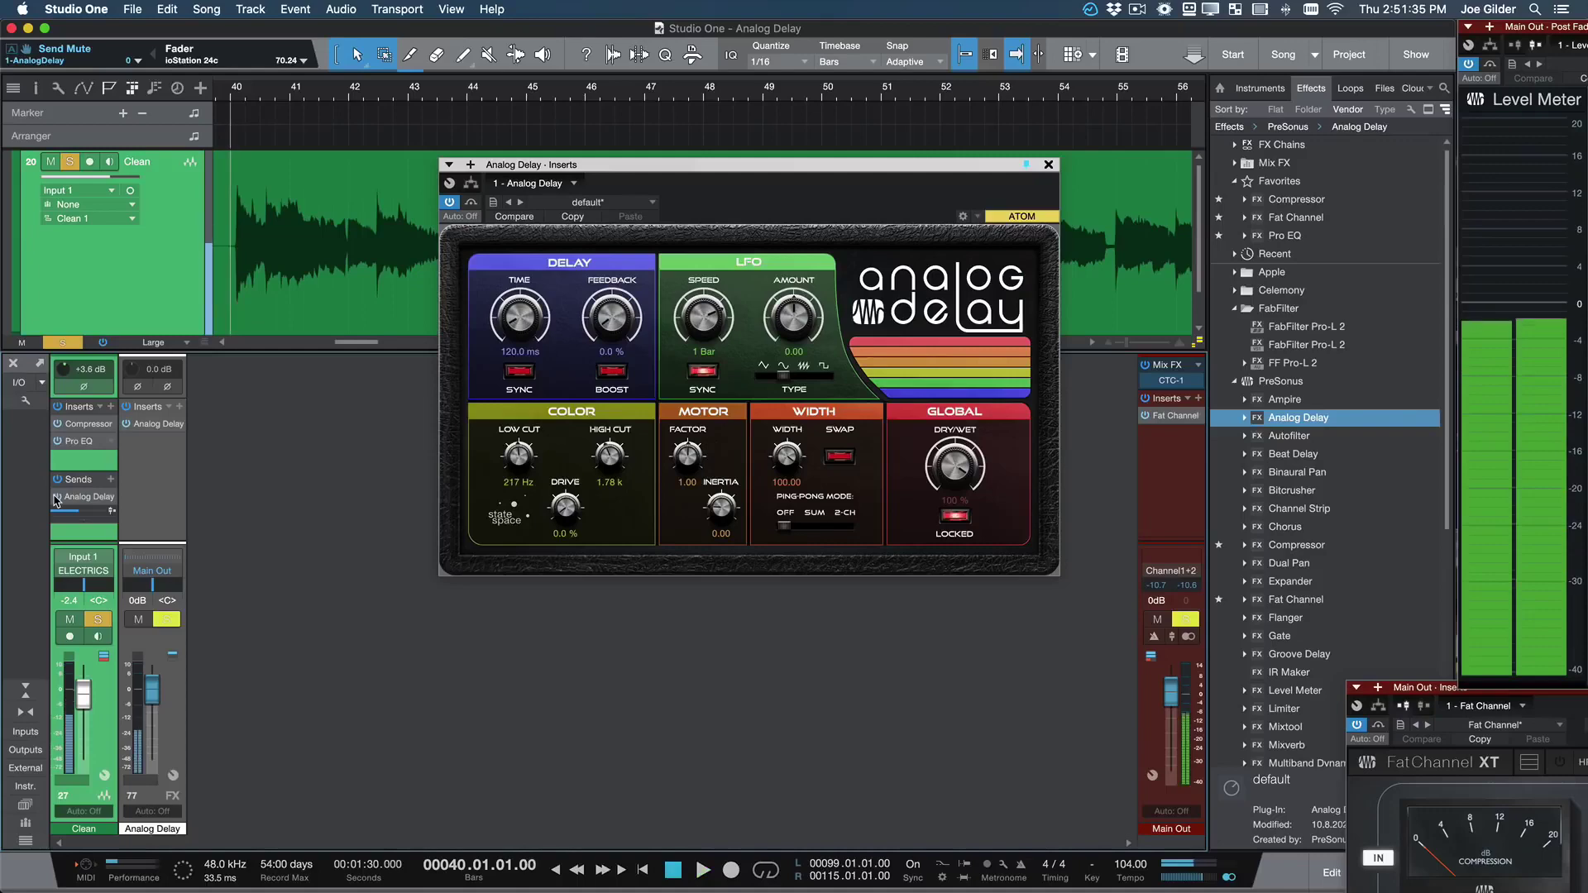
pyautogui.press('space')
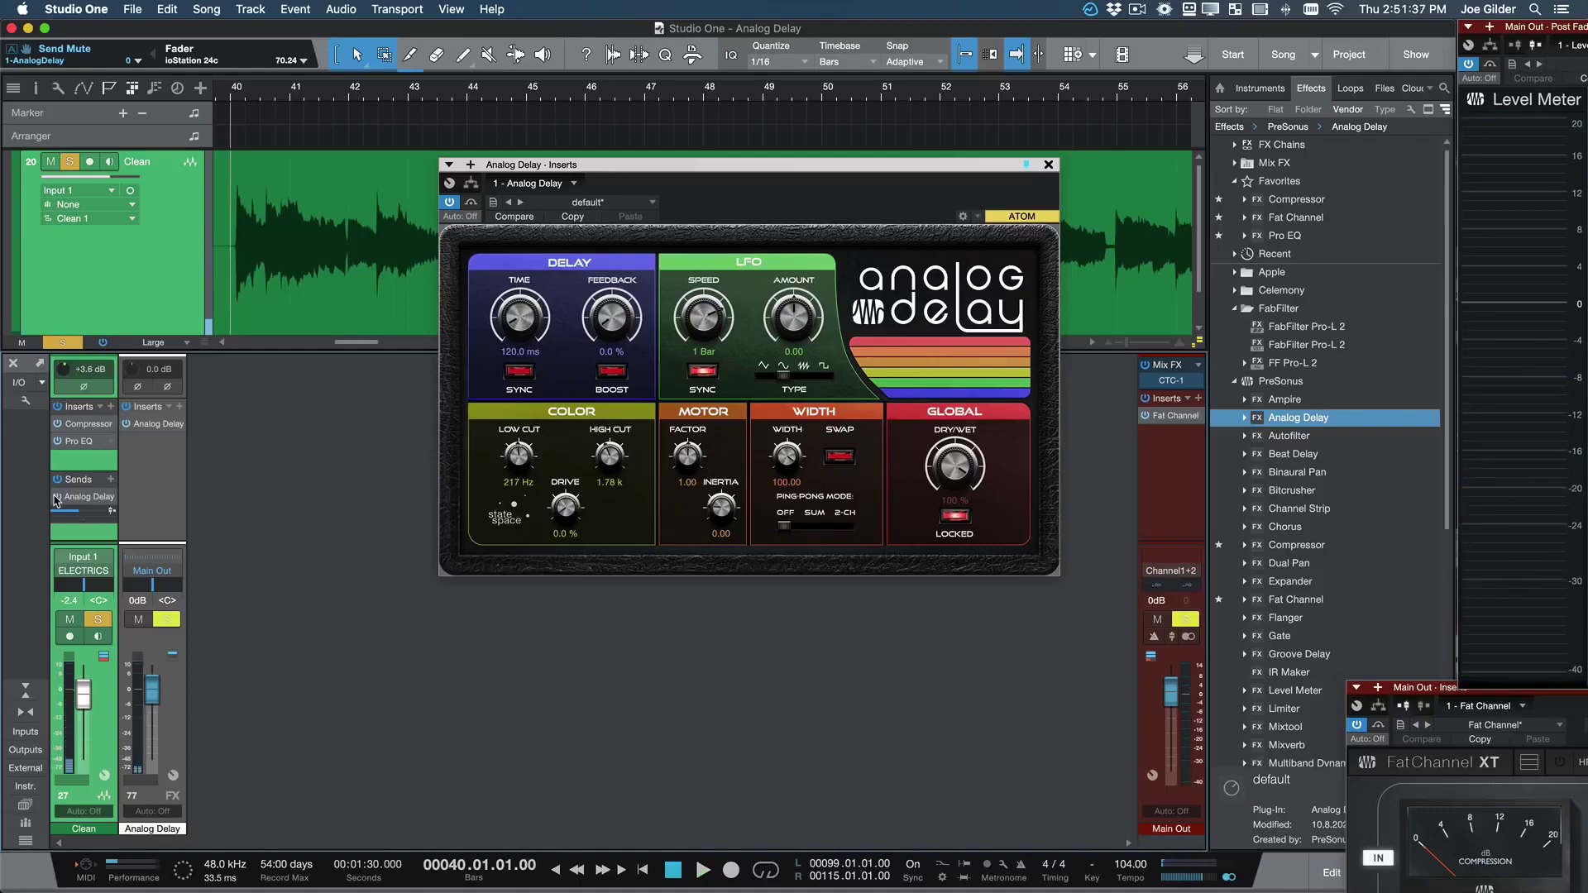